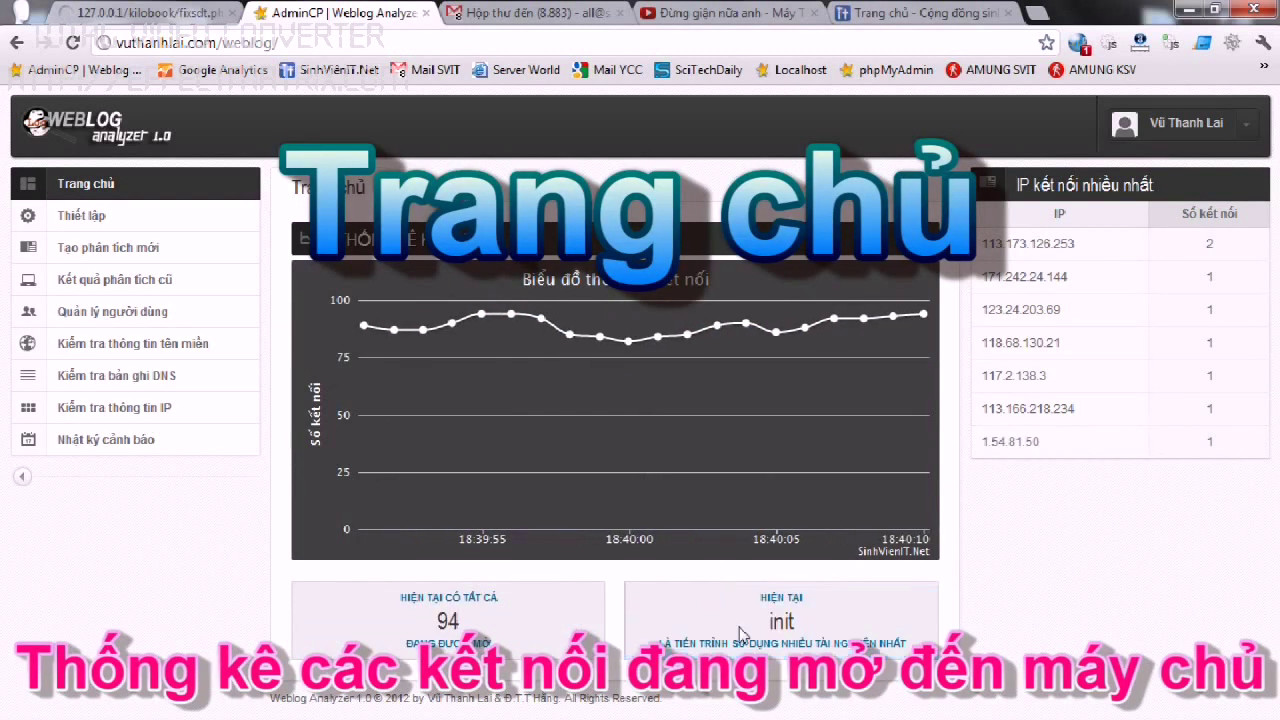
Highlight the most frequently connecting IPs, then go to the Thiết lập settings page.
{"action": "left_click_drag", "start_coordinate": [995, 232], "coordinate": [1150, 485]}
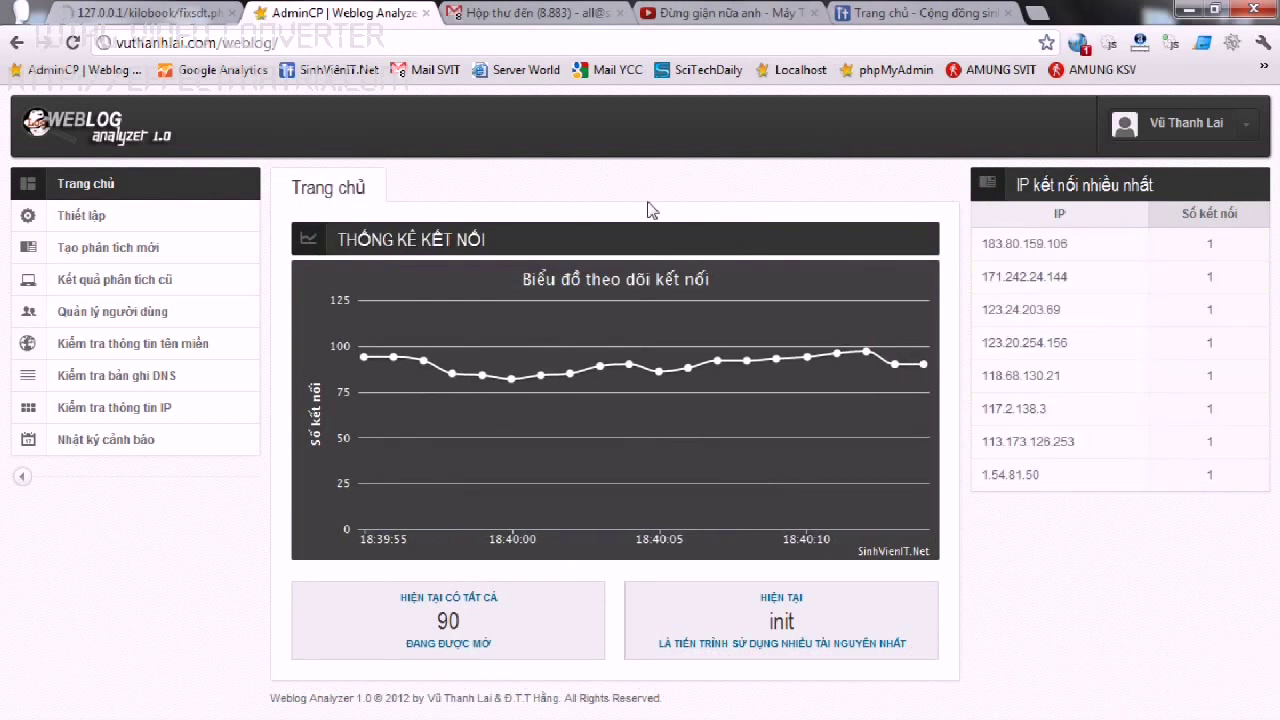
{"action": "left_click", "coordinate": [100, 220]}
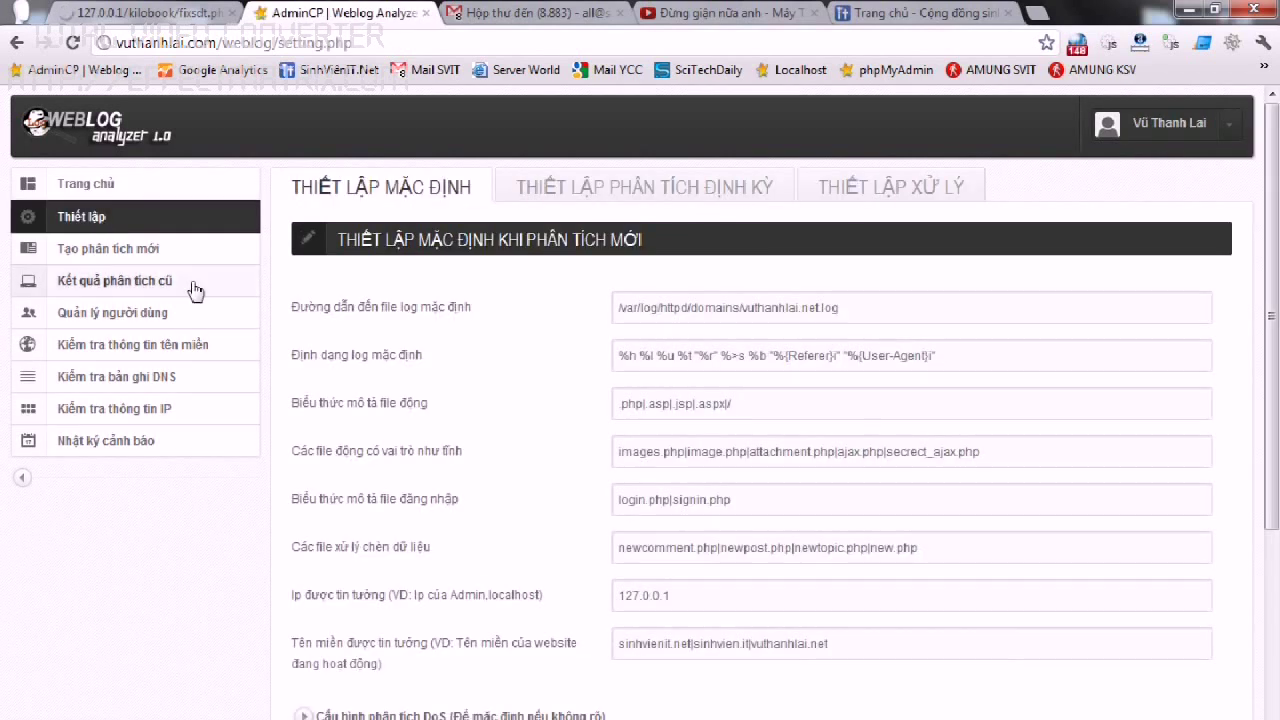
Open the 'Tạo phân tích mới' page in a new tab beside the default settings.
{"action": "left_click_drag", "start_coordinate": [658, 256], "coordinate": [340, 242]}
{"action": "left_click", "coordinate": [340, 242]}
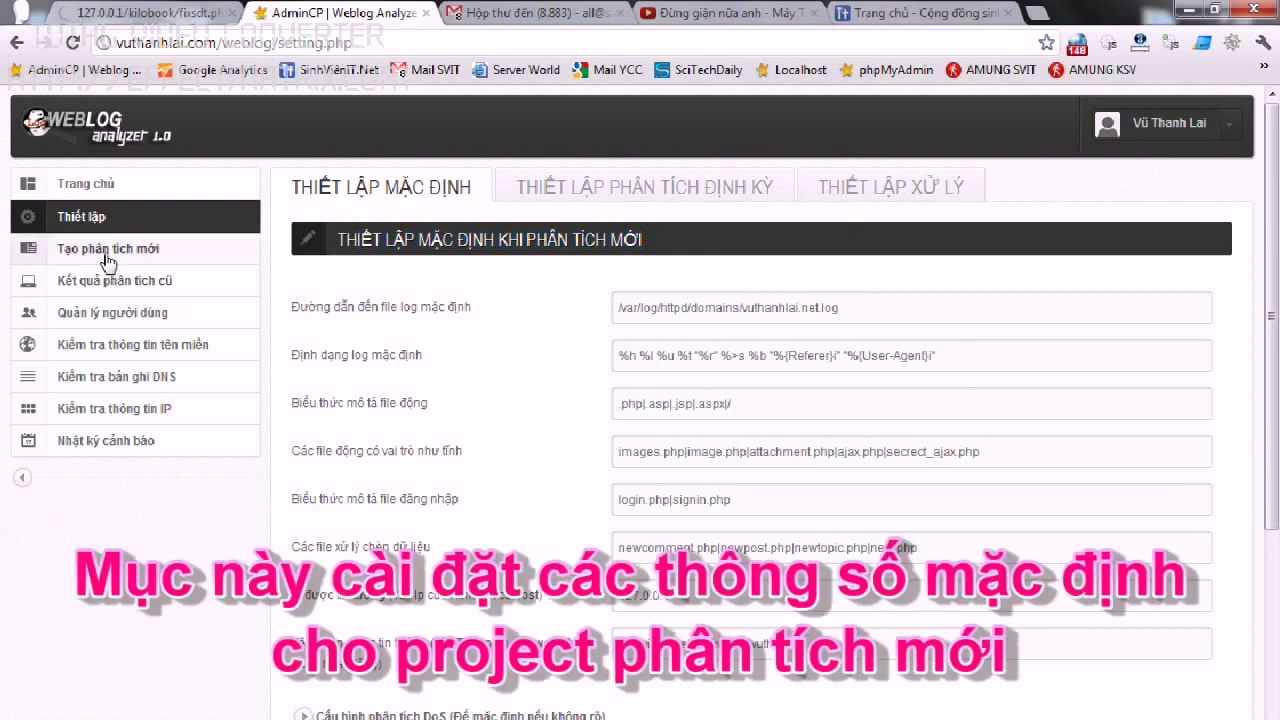
{"action": "right_click", "coordinate": [108, 268]}
{"action": "left_click", "coordinate": [150, 262]}
{"action": "left_click", "coordinate": [487, 12]}
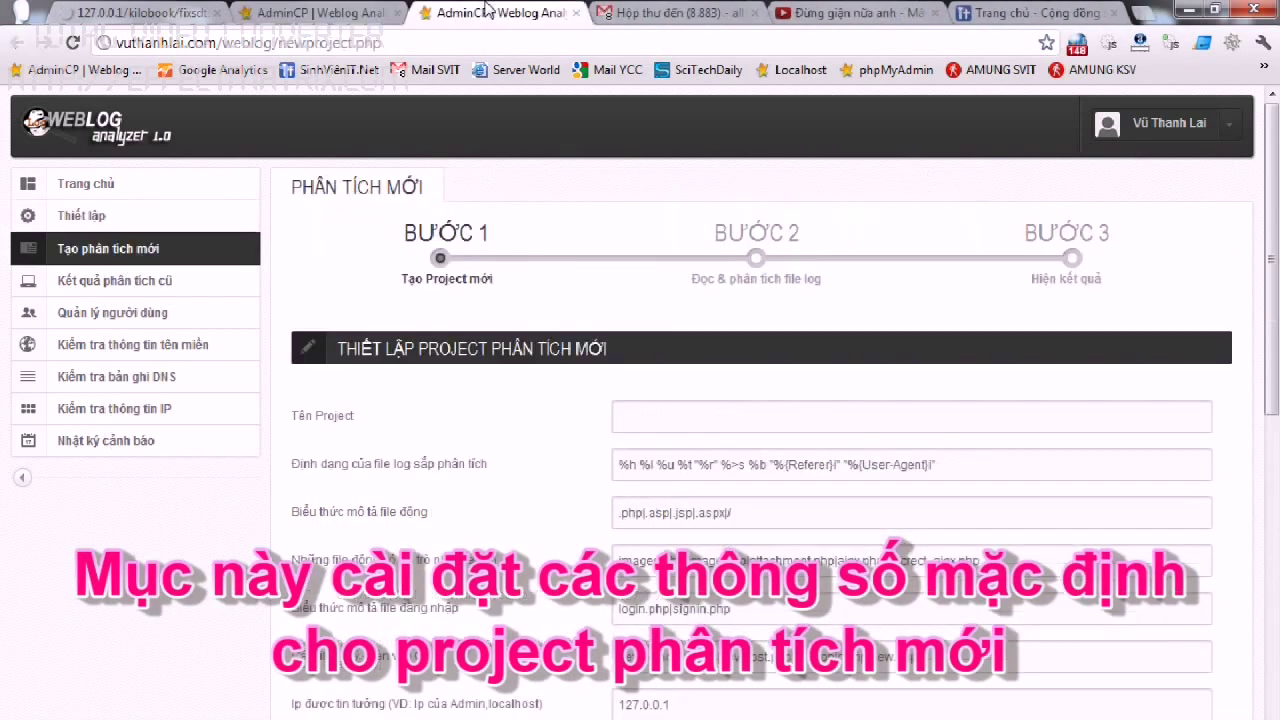
{"action": "scroll", "coordinate": [530, 407], "scroll_direction": "down", "scroll_amount": 1}
Compare the log format and dynamic-file pattern between the new form and defaults.
{"action": "triple_click", "coordinate": [864, 353]}
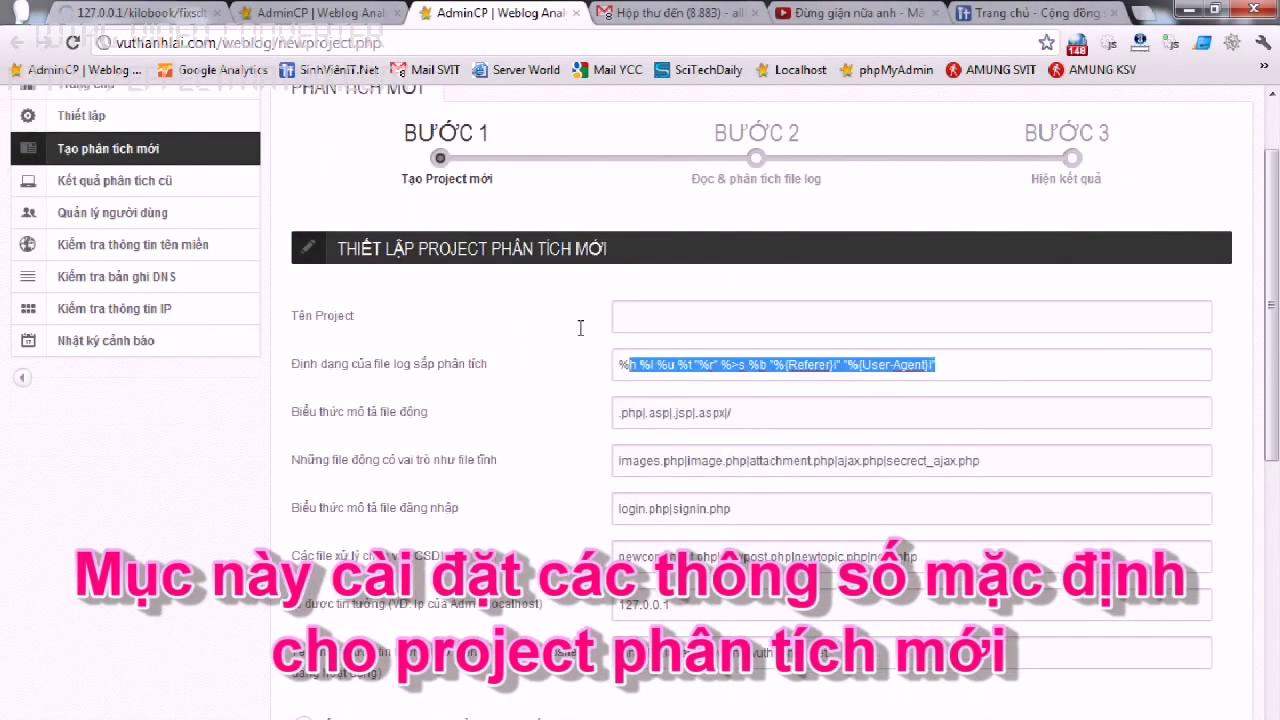
{"action": "left_click", "coordinate": [337, 12]}
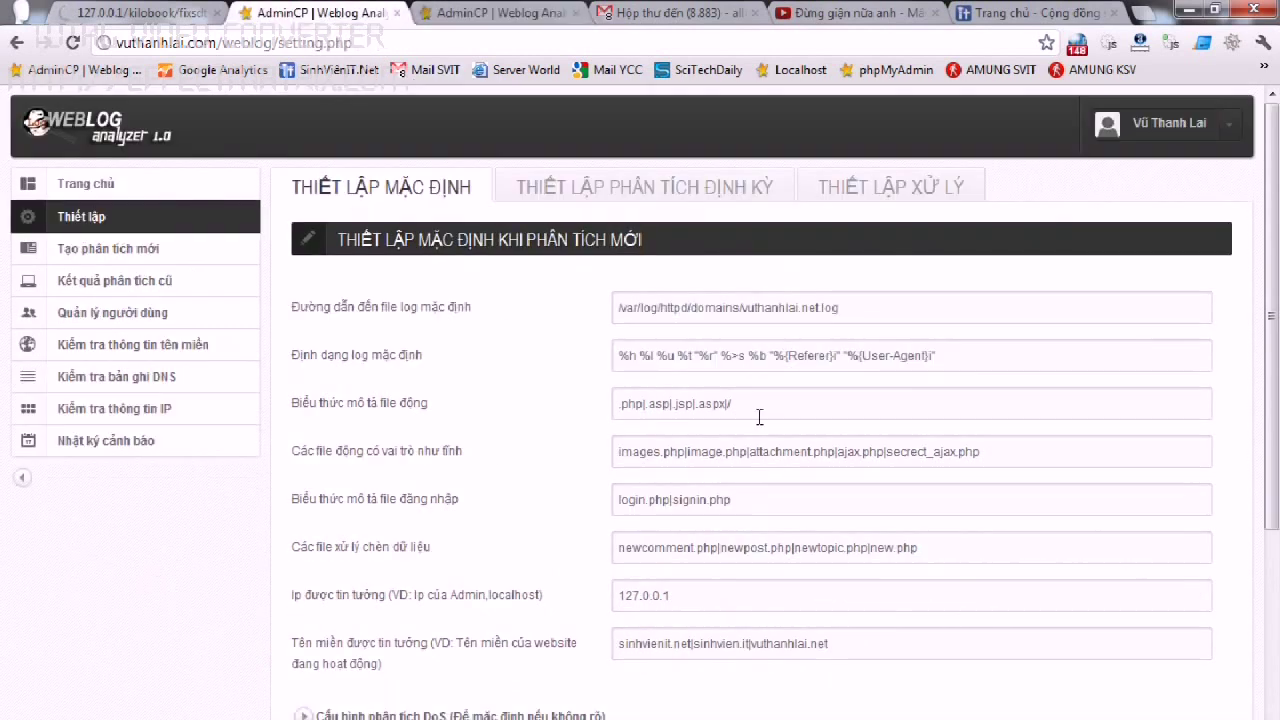
{"action": "left_click_drag", "start_coordinate": [980, 357], "coordinate": [536, 355]}
{"action": "left_click", "coordinate": [459, 10]}
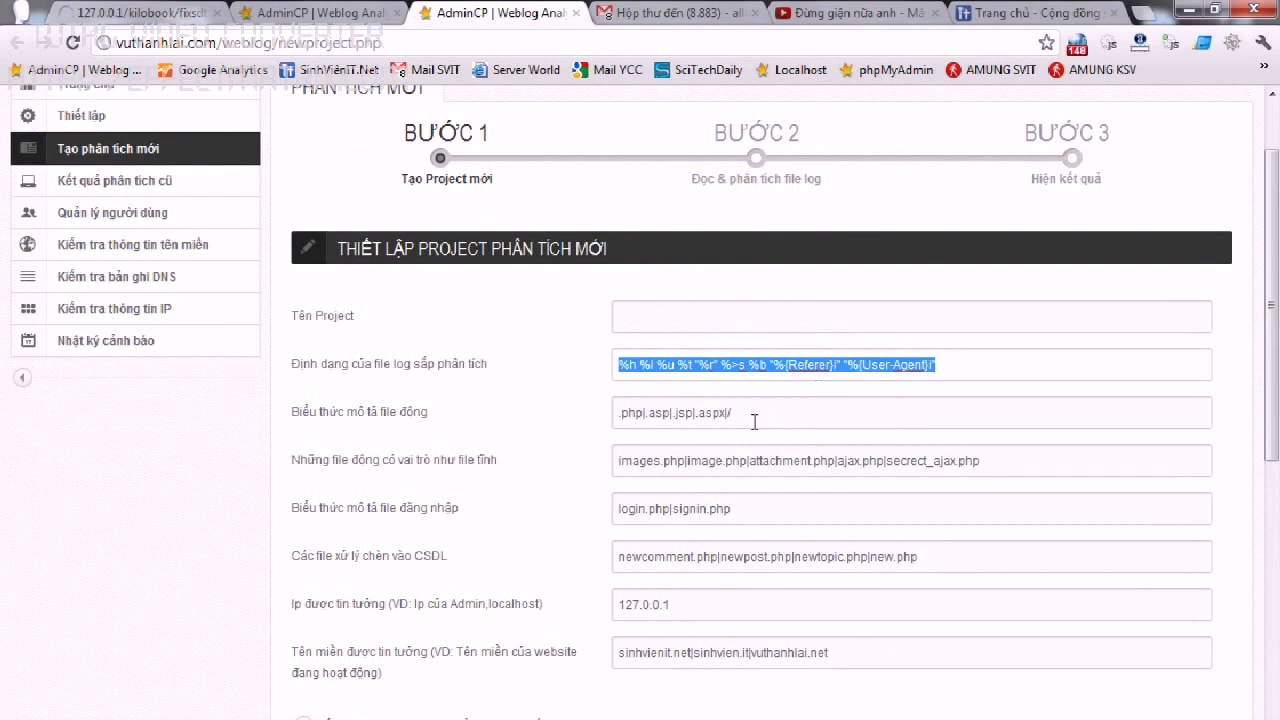
{"action": "left_click_drag", "start_coordinate": [762, 413], "coordinate": [560, 415]}
{"action": "left_click", "coordinate": [406, 10]}
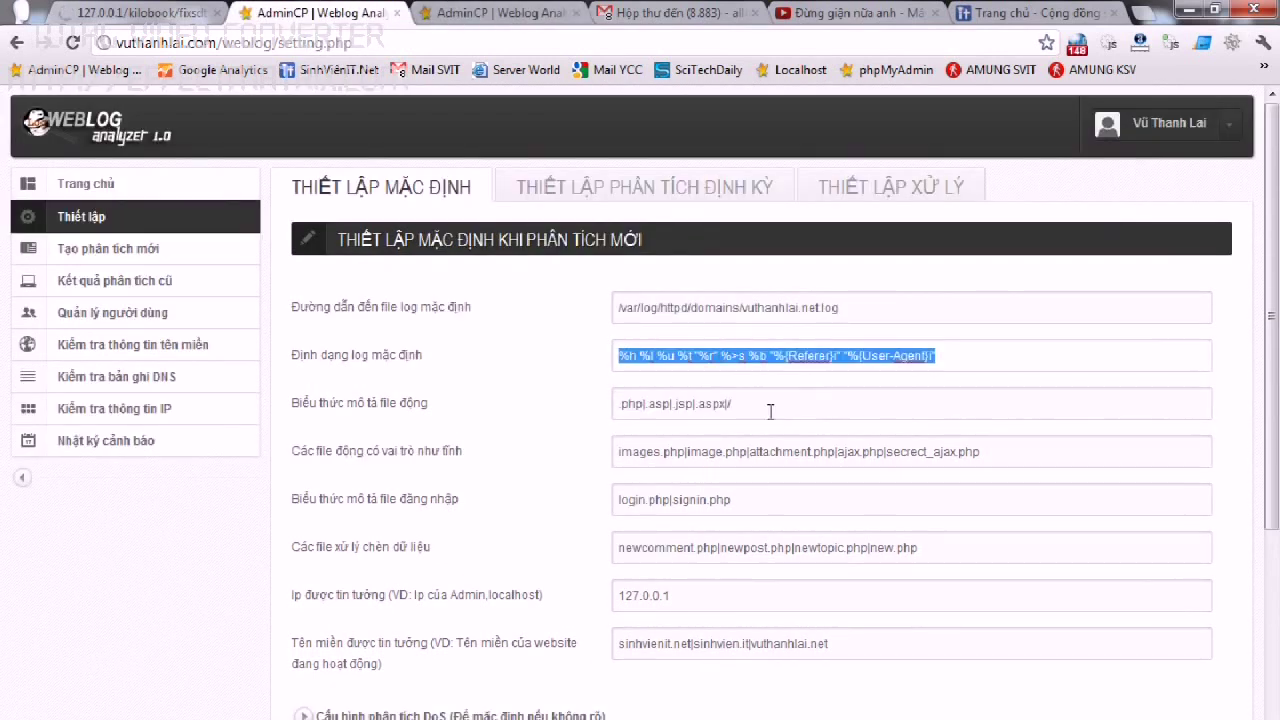
{"action": "left_click_drag", "start_coordinate": [765, 412], "coordinate": [581, 418]}
Compare the static-role files list and login-file pattern across both tabs.
{"action": "left_click_drag", "start_coordinate": [988, 468], "coordinate": [539, 445]}
{"action": "left_click", "coordinate": [493, 10]}
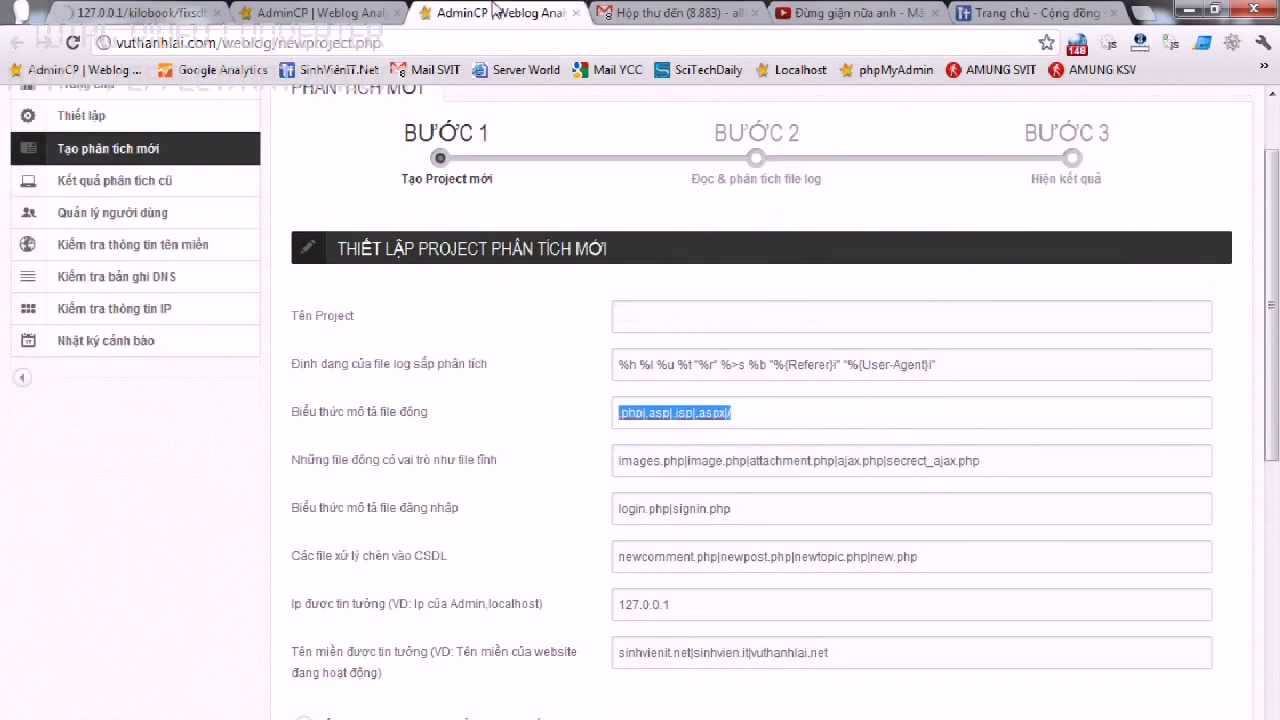
{"action": "left_click_drag", "start_coordinate": [1030, 465], "coordinate": [617, 487]}
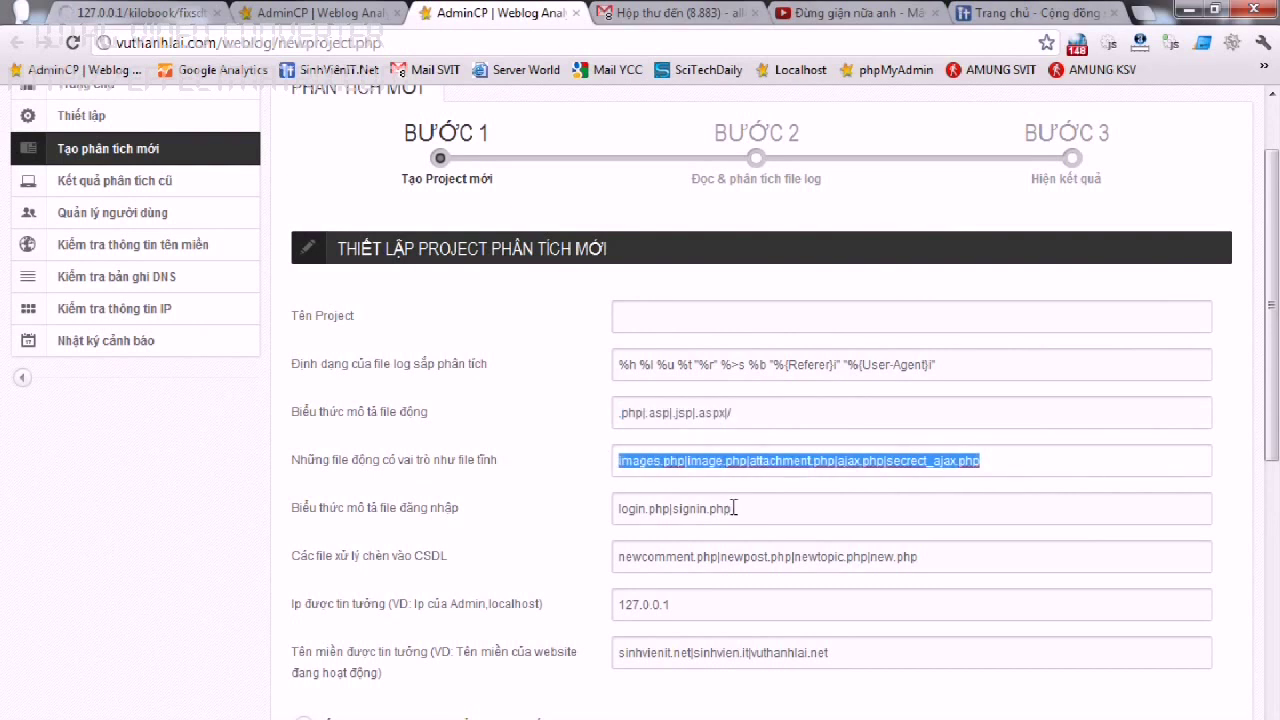
{"action": "key", "text": "ctrl+shift+Tab"}
{"action": "left_click_drag", "start_coordinate": [767, 505], "coordinate": [511, 502]}
{"action": "left_click", "coordinate": [509, 10]}
{"action": "left_click_drag", "start_coordinate": [752, 525], "coordinate": [507, 530]}
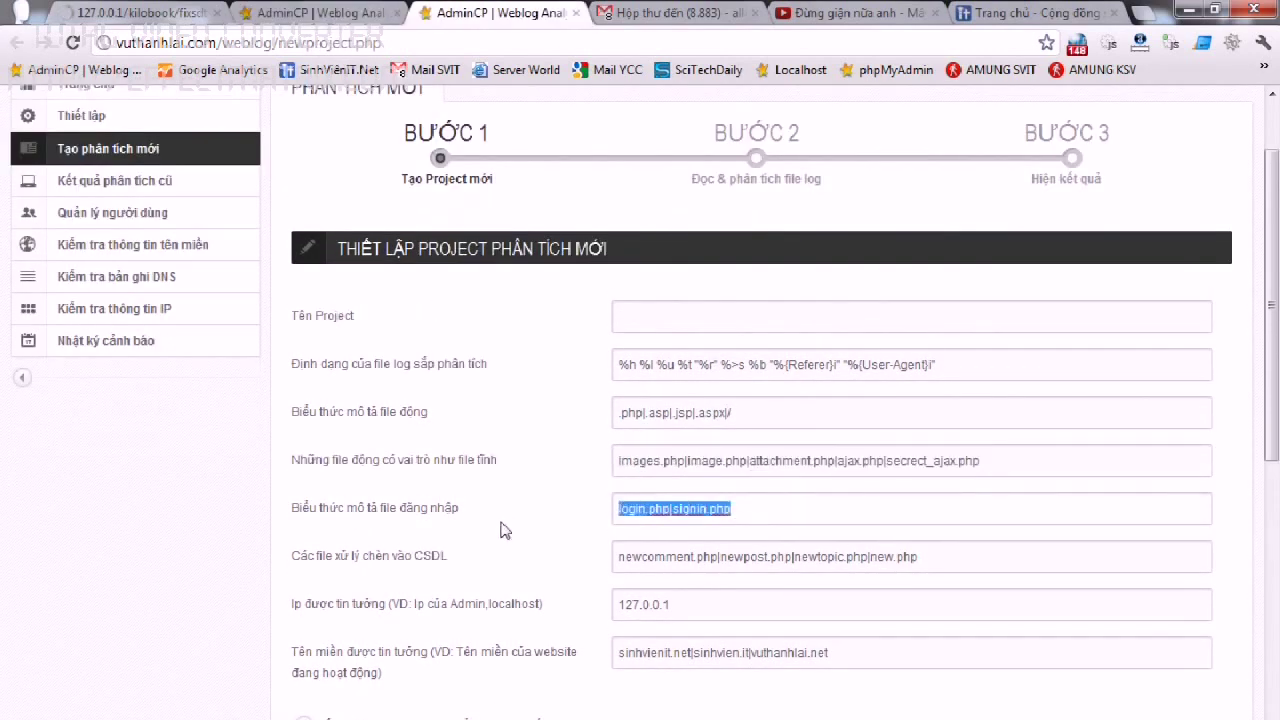
{"action": "scroll", "coordinate": [507, 530], "scroll_direction": "down", "scroll_amount": 1}
Compare the database-insert files list and the remaining fields between both tabs.
{"action": "left_click", "coordinate": [293, 12]}
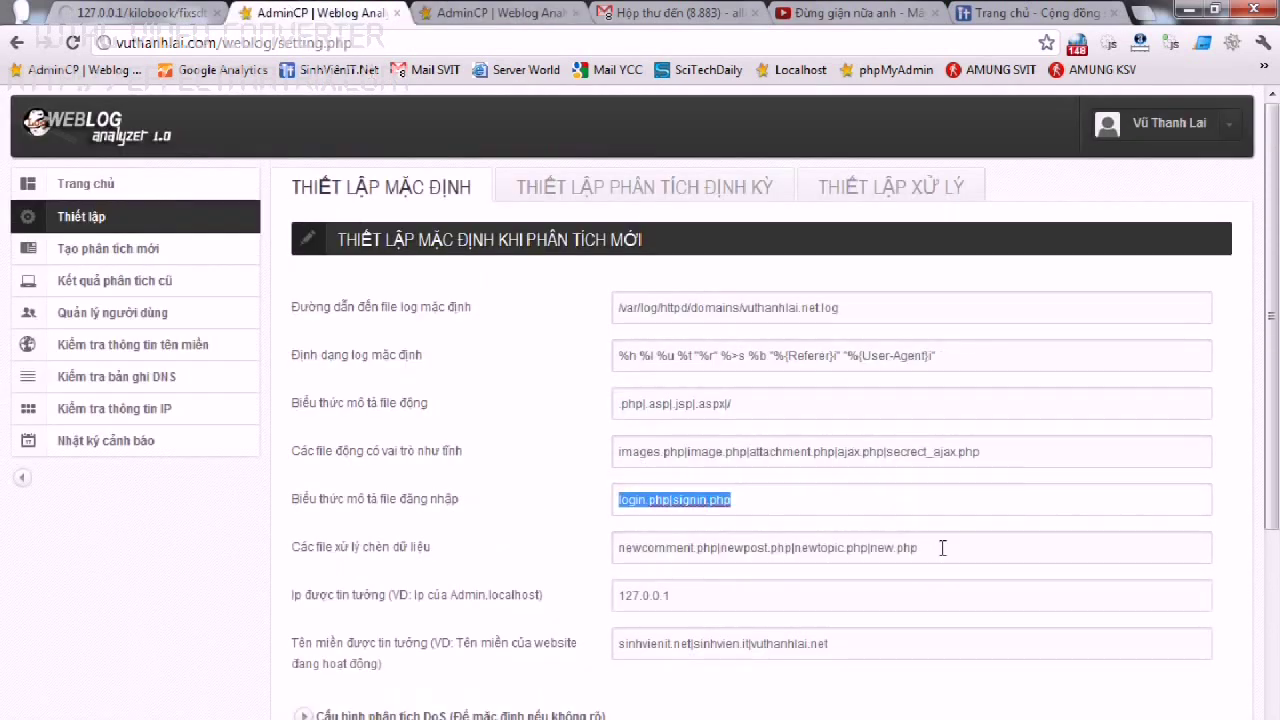
{"action": "left_click_drag", "start_coordinate": [940, 546], "coordinate": [482, 528]}
{"action": "left_click", "coordinate": [418, 12]}
{"action": "left_click_drag", "start_coordinate": [958, 465], "coordinate": [549, 457]}
{"action": "scroll", "coordinate": [665, 480], "scroll_direction": "down", "scroll_amount": 2}
{"action": "left_click", "coordinate": [368, 12]}
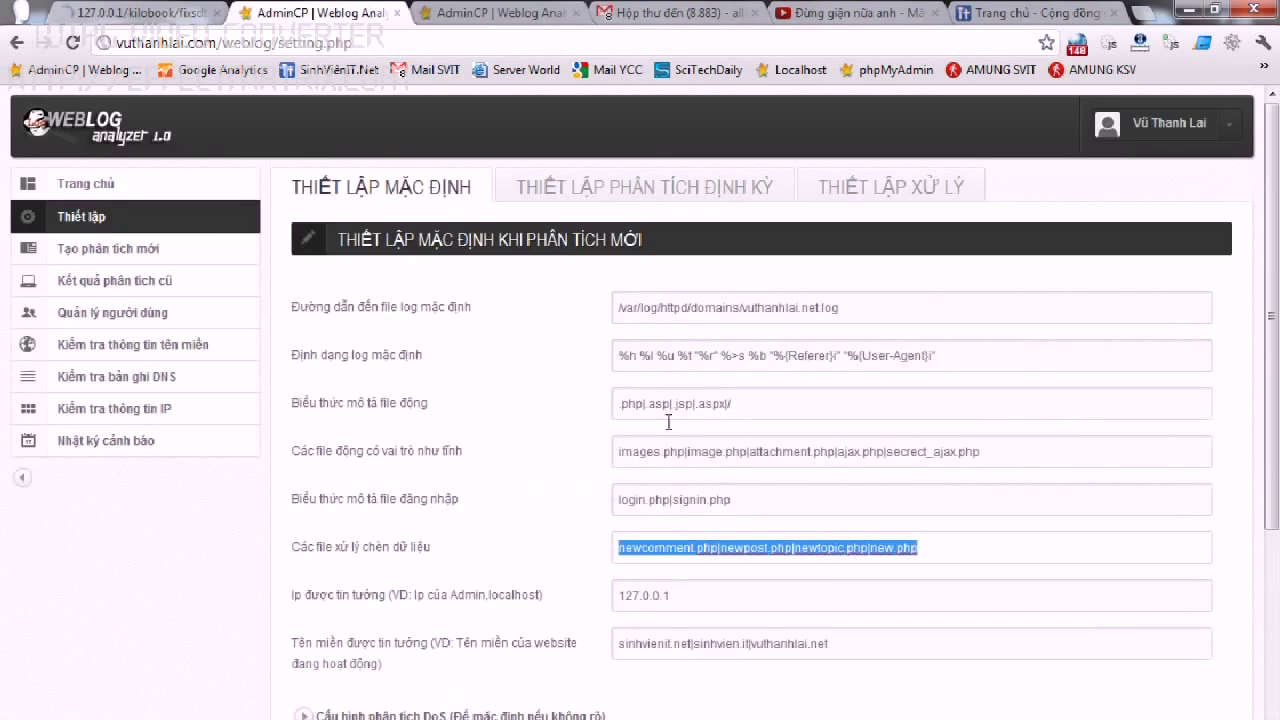
{"action": "scroll", "coordinate": [688, 450], "scroll_direction": "down", "scroll_amount": 3}
{"action": "left_click", "coordinate": [476, 10]}
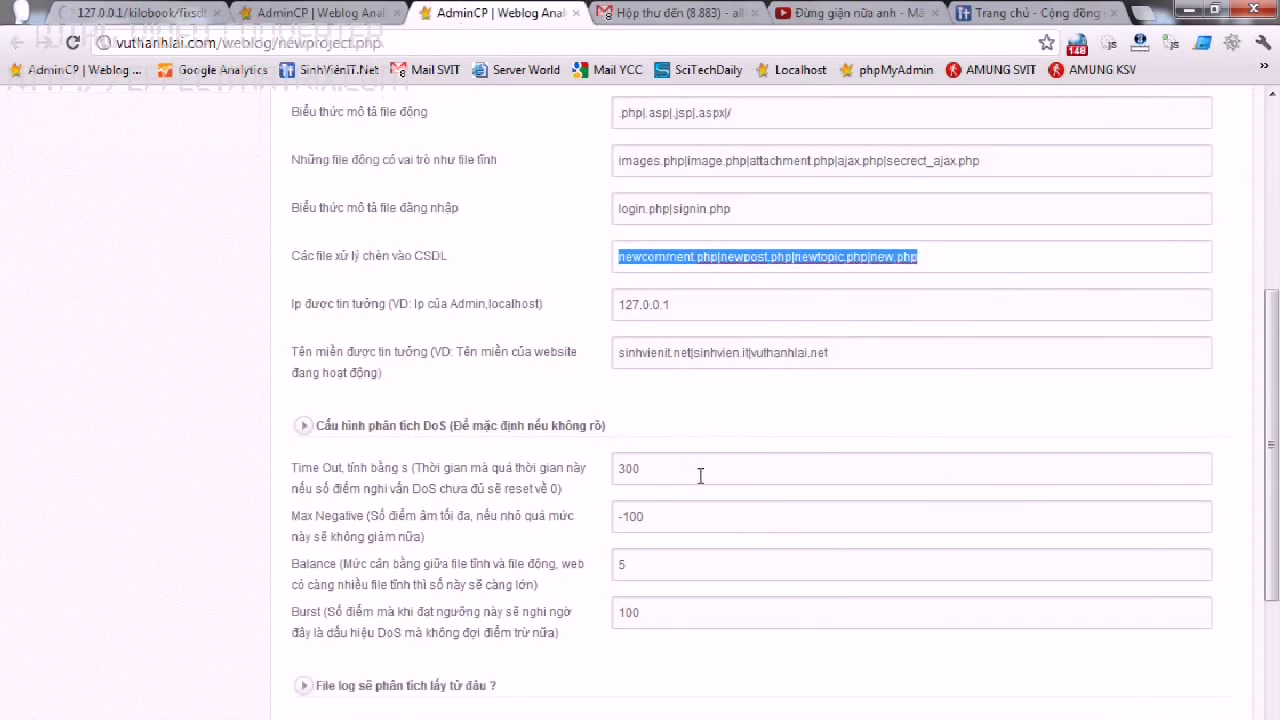
{"action": "scroll", "coordinate": [476, 600], "scroll_direction": "down", "scroll_amount": 1}
{"action": "scroll", "coordinate": [619, 258], "scroll_direction": "up", "scroll_amount": 3}
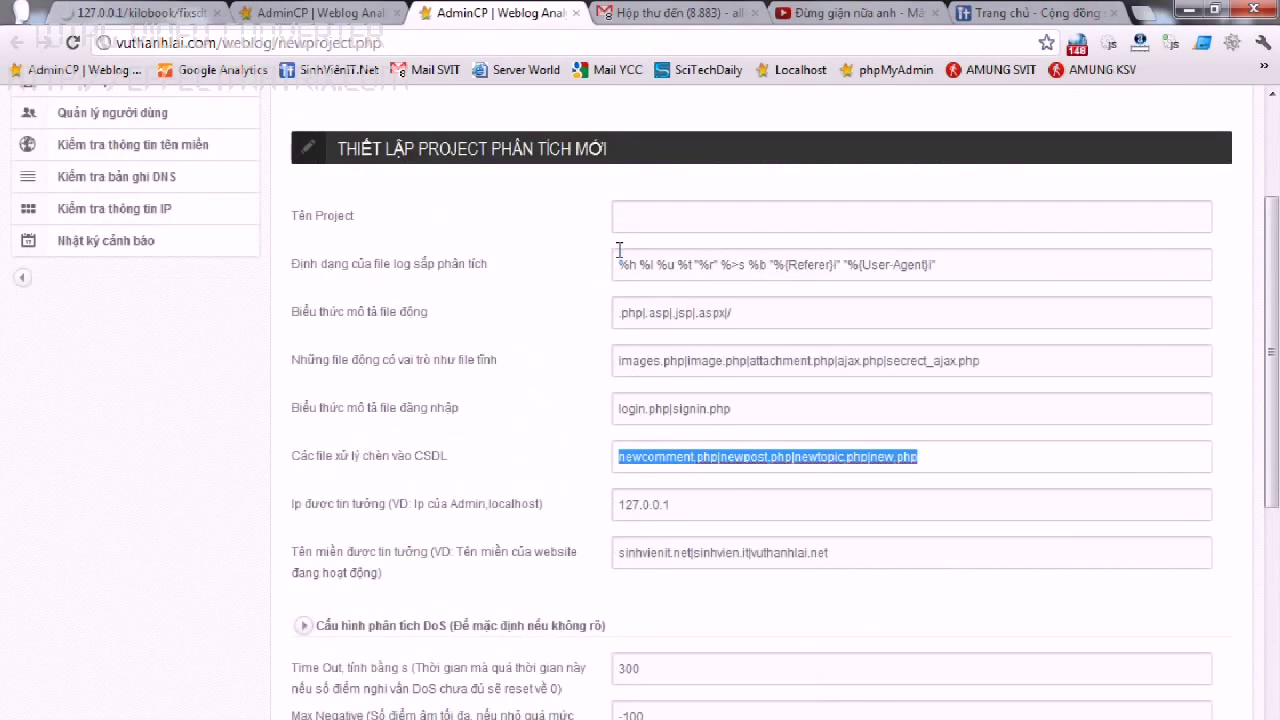
{"action": "left_click", "coordinate": [360, 12]}
{"action": "scroll", "coordinate": [702, 348], "scroll_direction": "up", "scroll_amount": 4}
Review periodic settings: server log path, 1000 log lines, log format, insert files, trusted domains.
{"action": "left_click", "coordinate": [600, 190]}
{"action": "scroll", "coordinate": [533, 306], "scroll_direction": "down", "scroll_amount": 1}
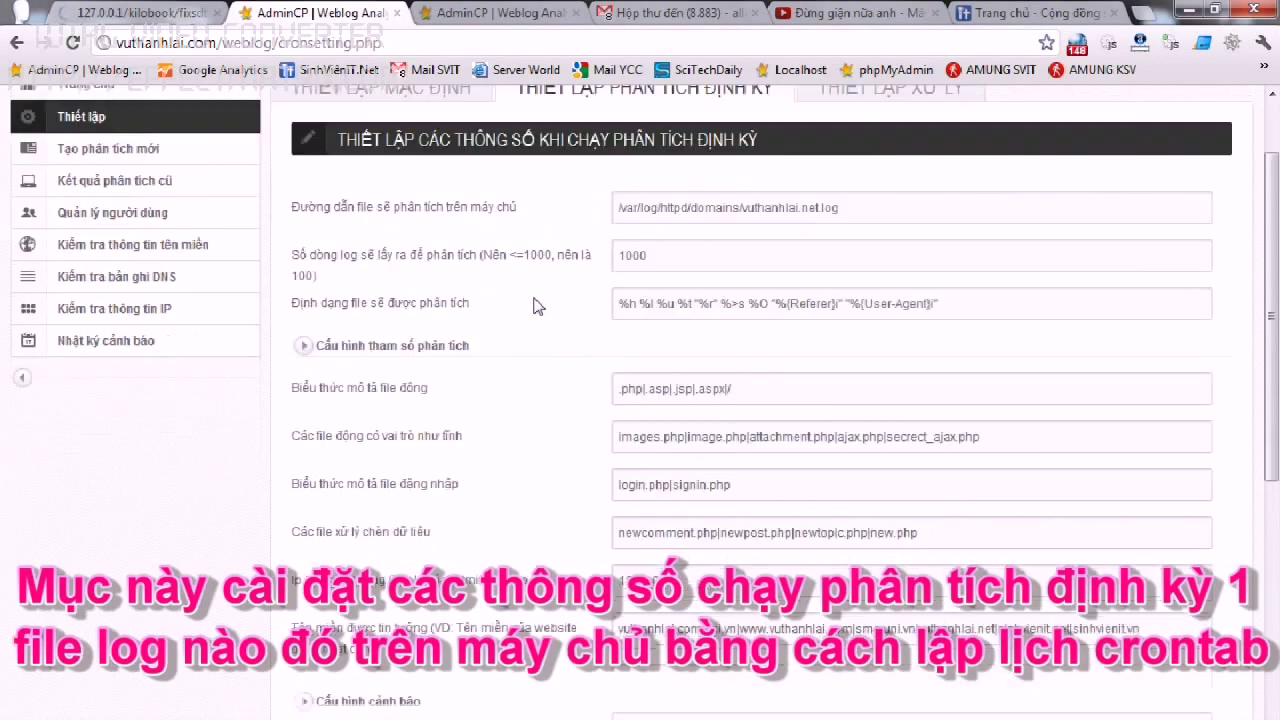
{"action": "left_click_drag", "start_coordinate": [858, 208], "coordinate": [608, 210]}
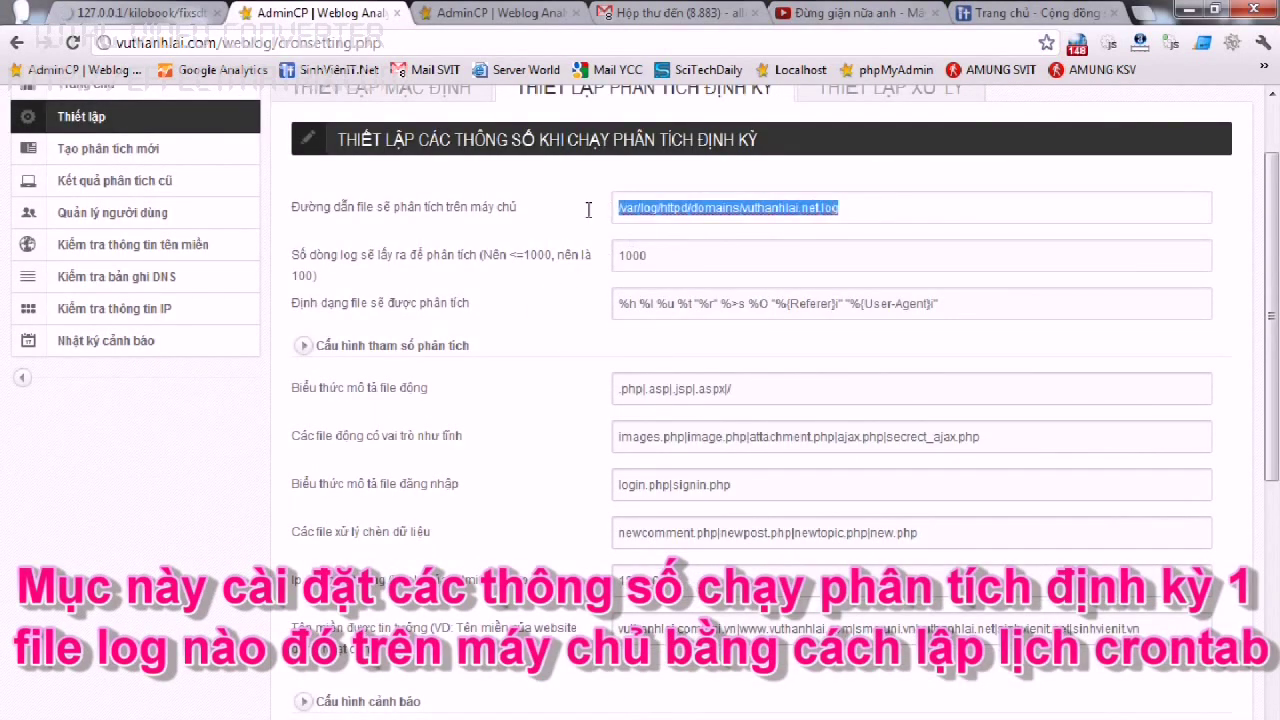
{"action": "left_click_drag", "start_coordinate": [695, 256], "coordinate": [580, 260]}
{"action": "left_click_drag", "start_coordinate": [984, 305], "coordinate": [600, 299]}
{"action": "left_click_drag", "start_coordinate": [971, 545], "coordinate": [606, 531]}
{"action": "left_click_drag", "start_coordinate": [1163, 627], "coordinate": [598, 624]}
Review the alert e-mail address and phone number fields of the periodic settings.
{"action": "left_click_drag", "start_coordinate": [1268, 447], "coordinate": [1268, 597]}
{"action": "left_click_drag", "start_coordinate": [538, 441], "coordinate": [274, 443]}
{"action": "left_click", "coordinate": [519, 485]}
{"action": "left_click_drag", "start_coordinate": [768, 443], "coordinate": [396, 447]}
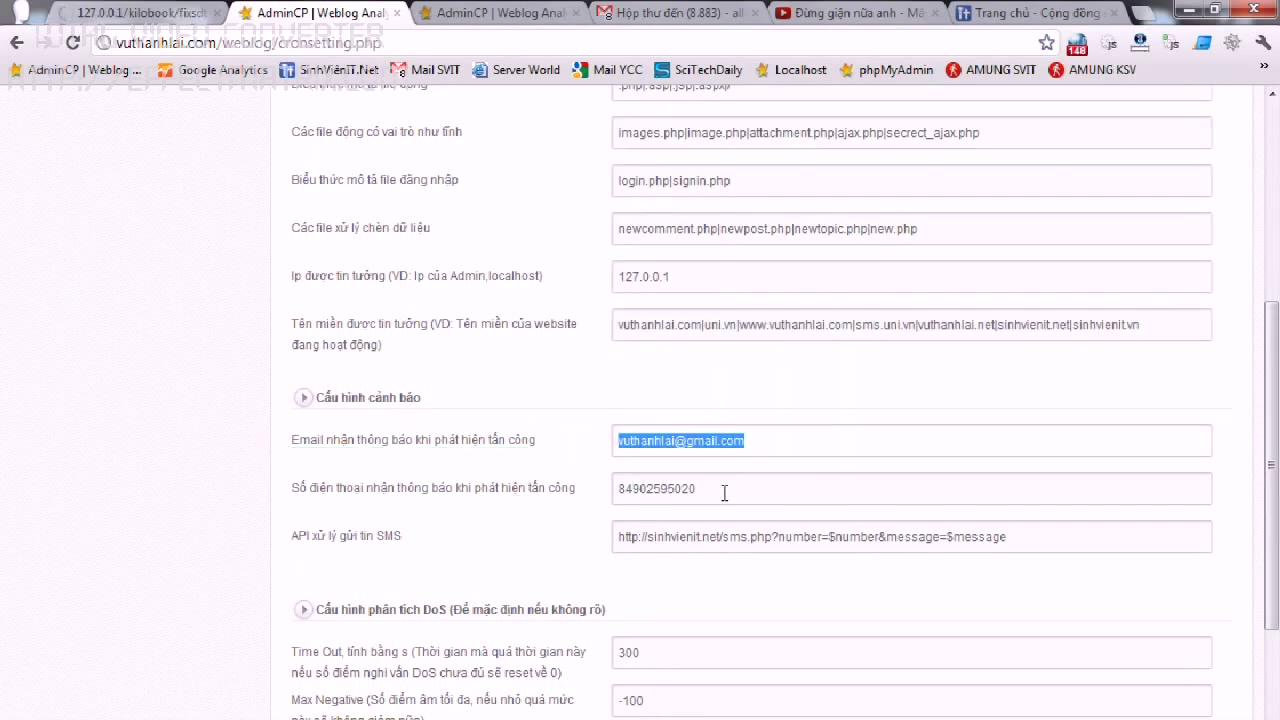
{"action": "left_click_drag", "start_coordinate": [724, 492], "coordinate": [440, 486]}
{"action": "left_click_drag", "start_coordinate": [1016, 538], "coordinate": [370, 526]}
Check the Time Out value 300 and Max Negative setting, then open Thiết lập xử lý.
{"action": "scroll", "coordinate": [400, 510], "scroll_direction": "down", "scroll_amount": 1}
{"action": "scroll", "coordinate": [405, 503], "scroll_direction": "down", "scroll_amount": 1}
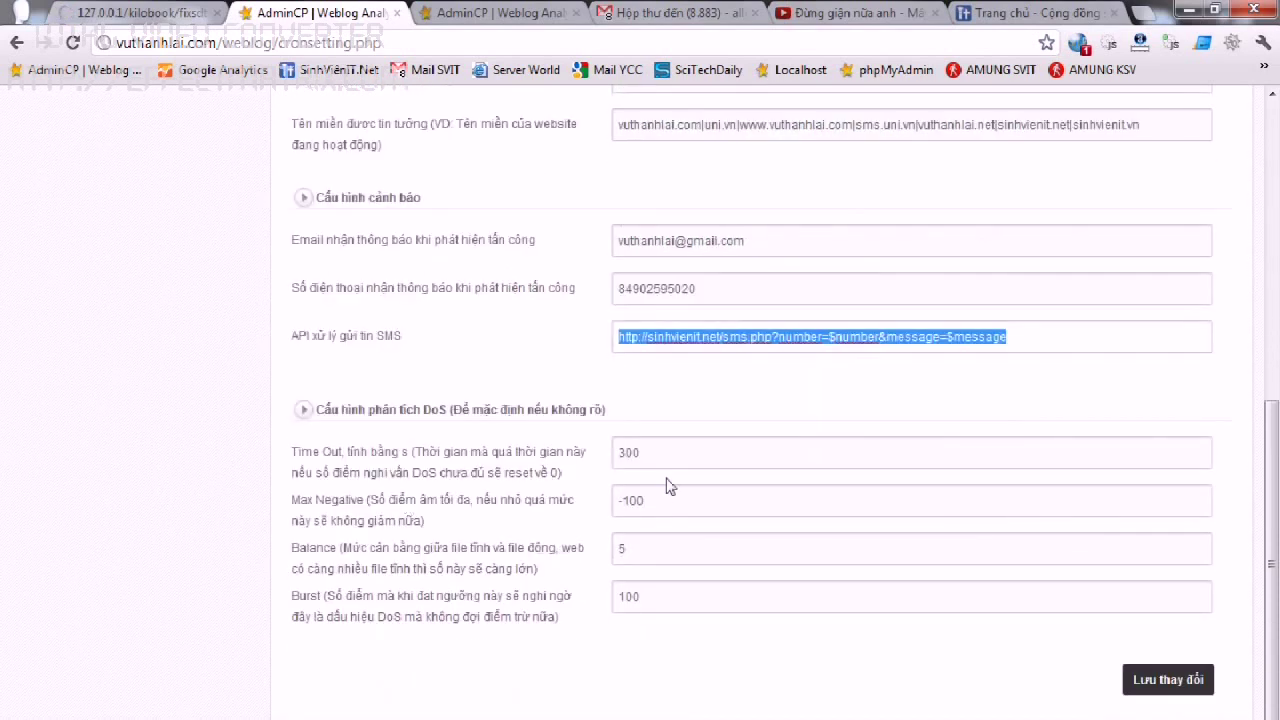
{"action": "left_click_drag", "start_coordinate": [668, 455], "coordinate": [567, 452]}
{"action": "left_click", "coordinate": [662, 512]}
{"action": "scroll", "coordinate": [709, 547], "scroll_direction": "up", "scroll_amount": 6}
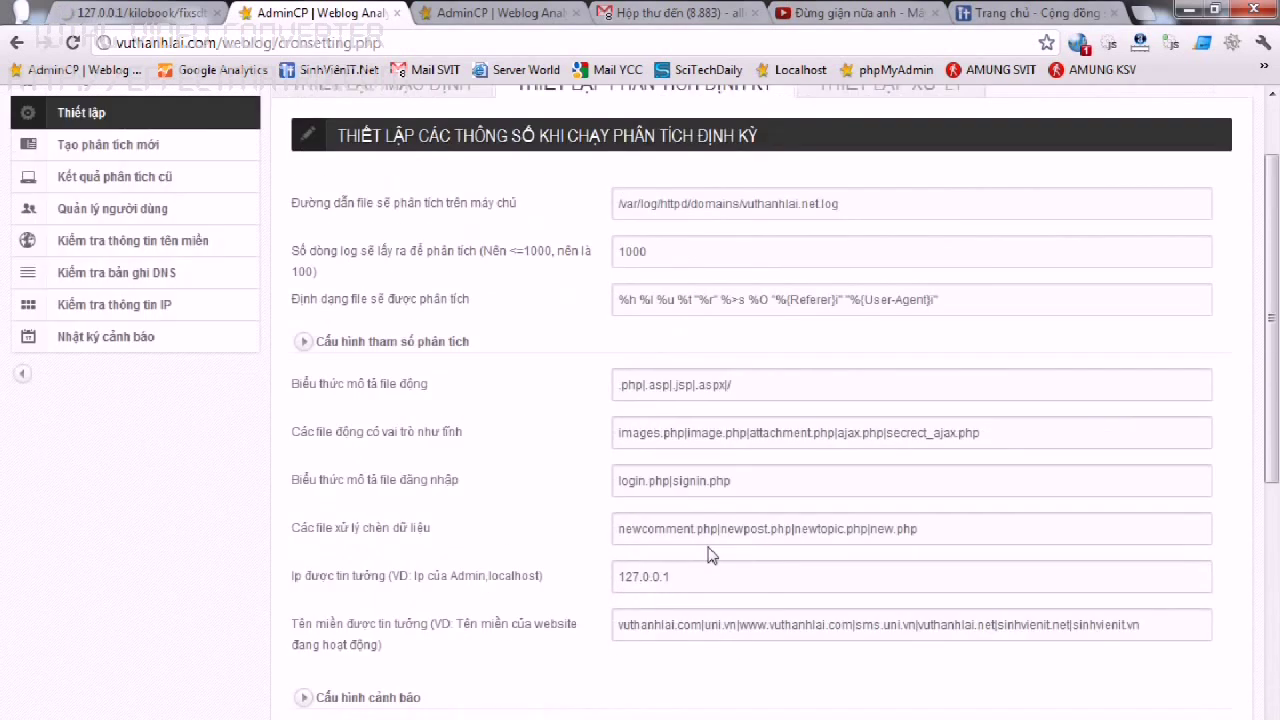
{"action": "left_click", "coordinate": [932, 198]}
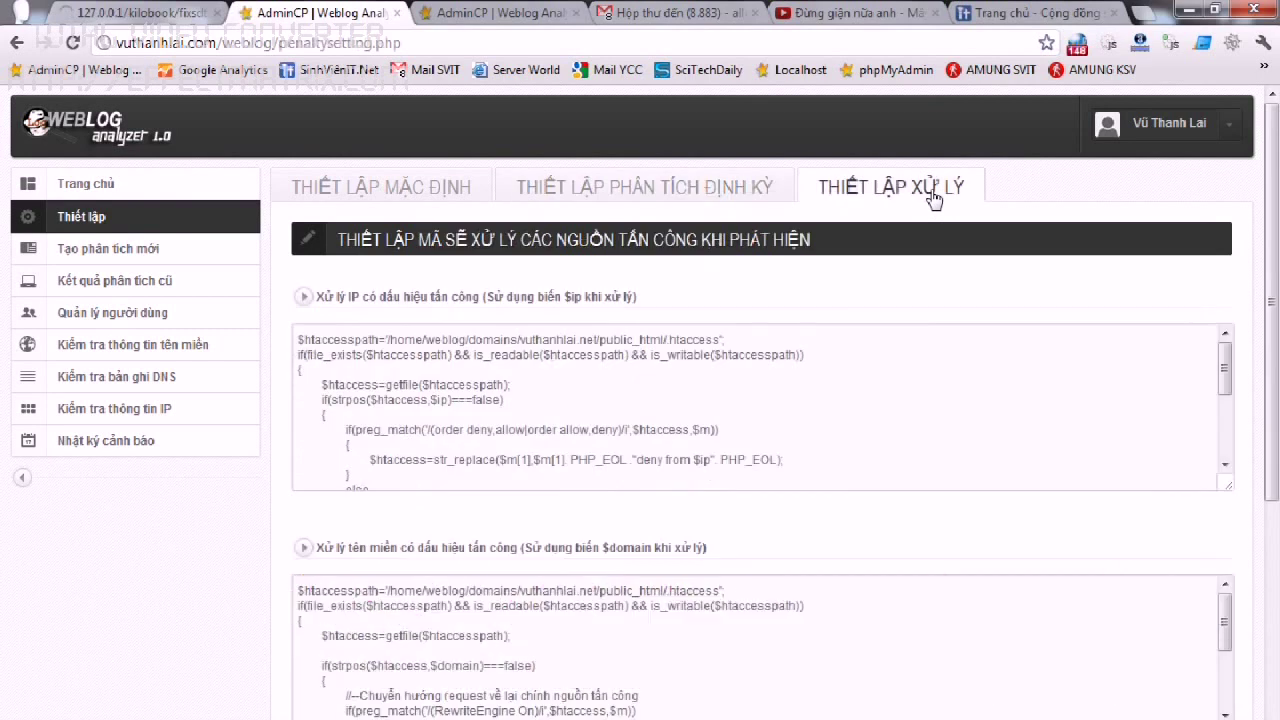
Review the IP, domain and proxy IP handling code, then go to 'Tạo phân tích mới'.
{"action": "scroll", "coordinate": [1270, 318], "scroll_direction": "down", "scroll_amount": 1}
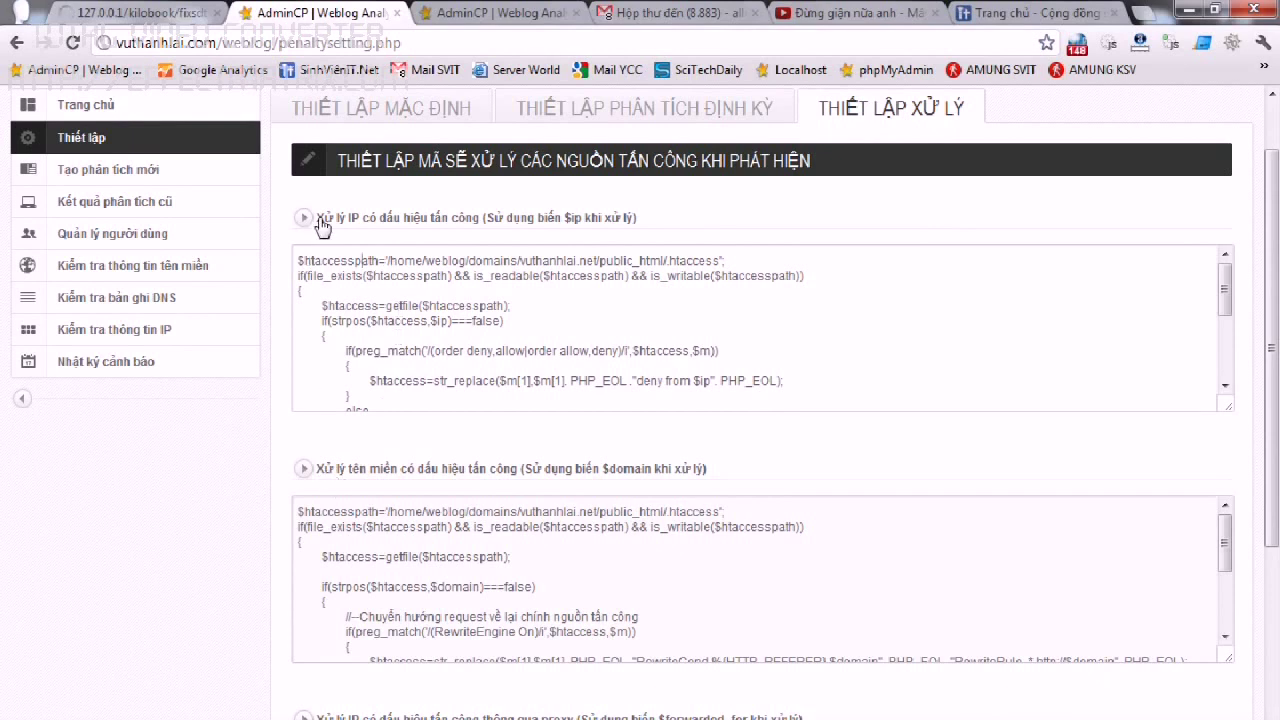
{"action": "left_click_drag", "start_coordinate": [316, 218], "coordinate": [671, 216]}
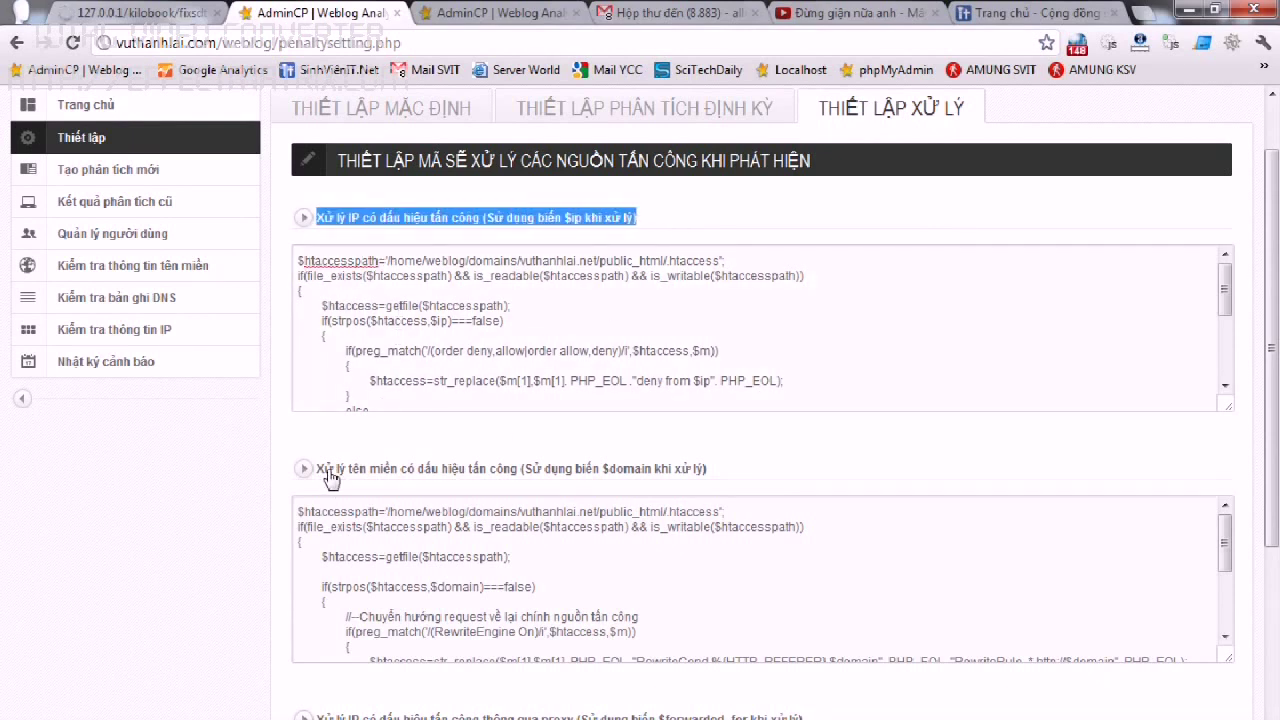
{"action": "left_click_drag", "start_coordinate": [315, 468], "coordinate": [764, 464]}
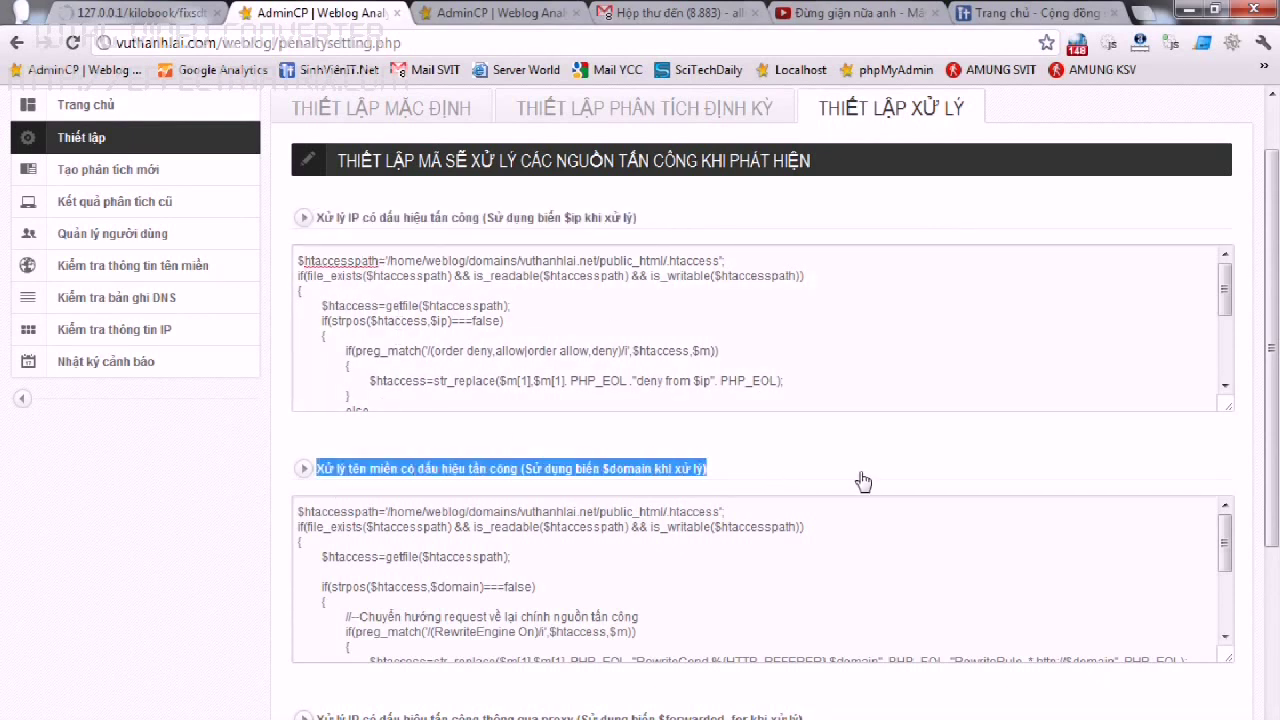
{"action": "scroll", "coordinate": [860, 480], "scroll_direction": "down", "scroll_amount": 5}
{"action": "scroll", "coordinate": [1277, 590], "scroll_direction": "down", "scroll_amount": 2}
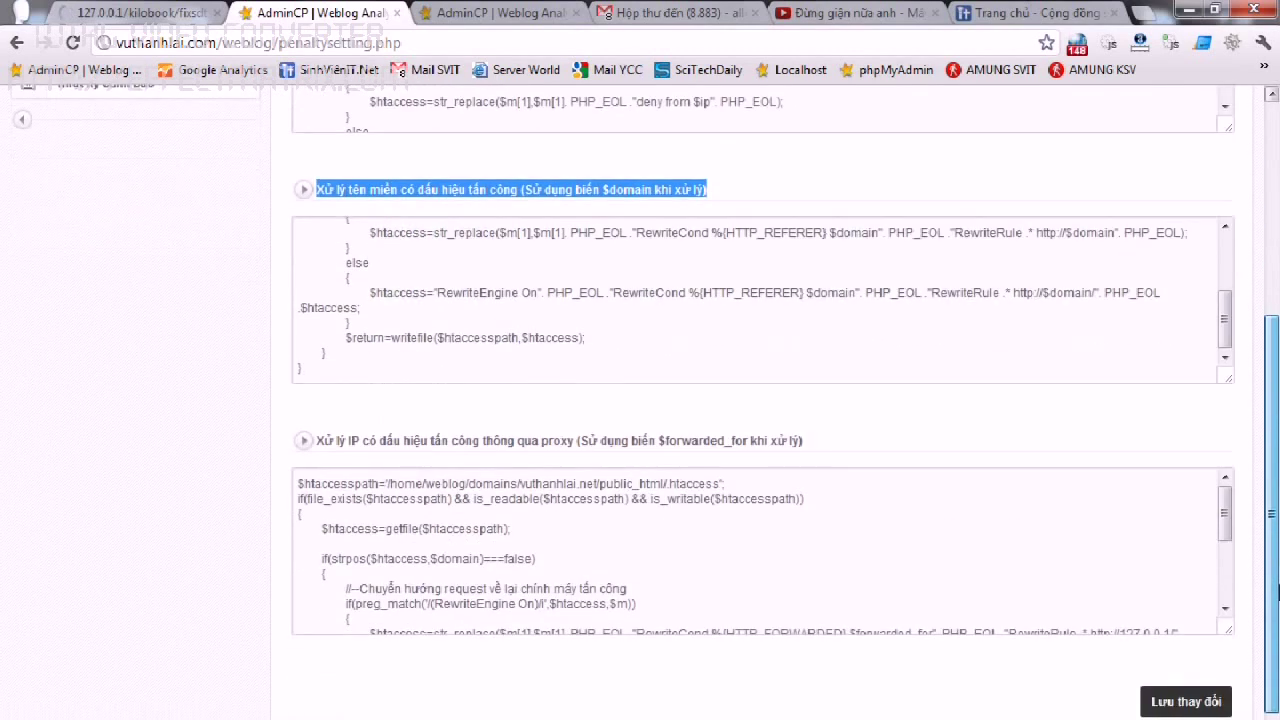
{"action": "left_click_drag", "start_coordinate": [306, 440], "coordinate": [860, 451]}
{"action": "left_click", "coordinate": [860, 451]}
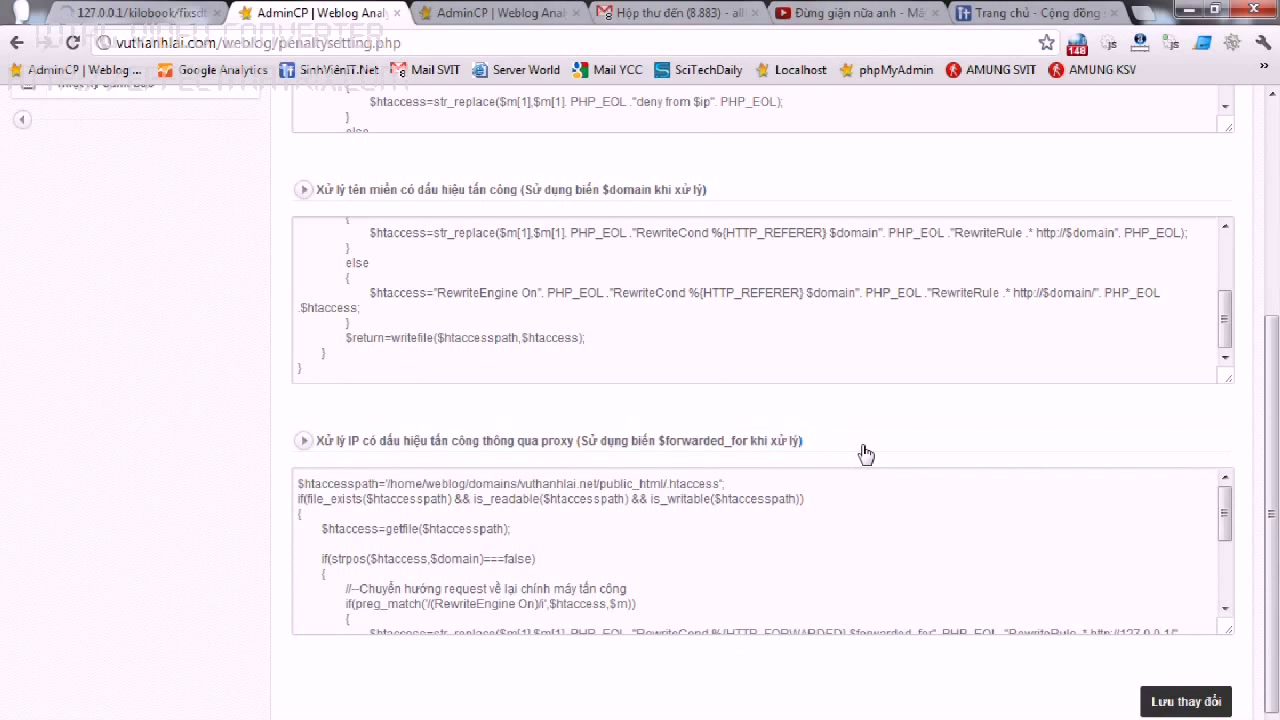
{"action": "scroll", "coordinate": [1277, 577], "scroll_direction": "up", "scroll_amount": 4}
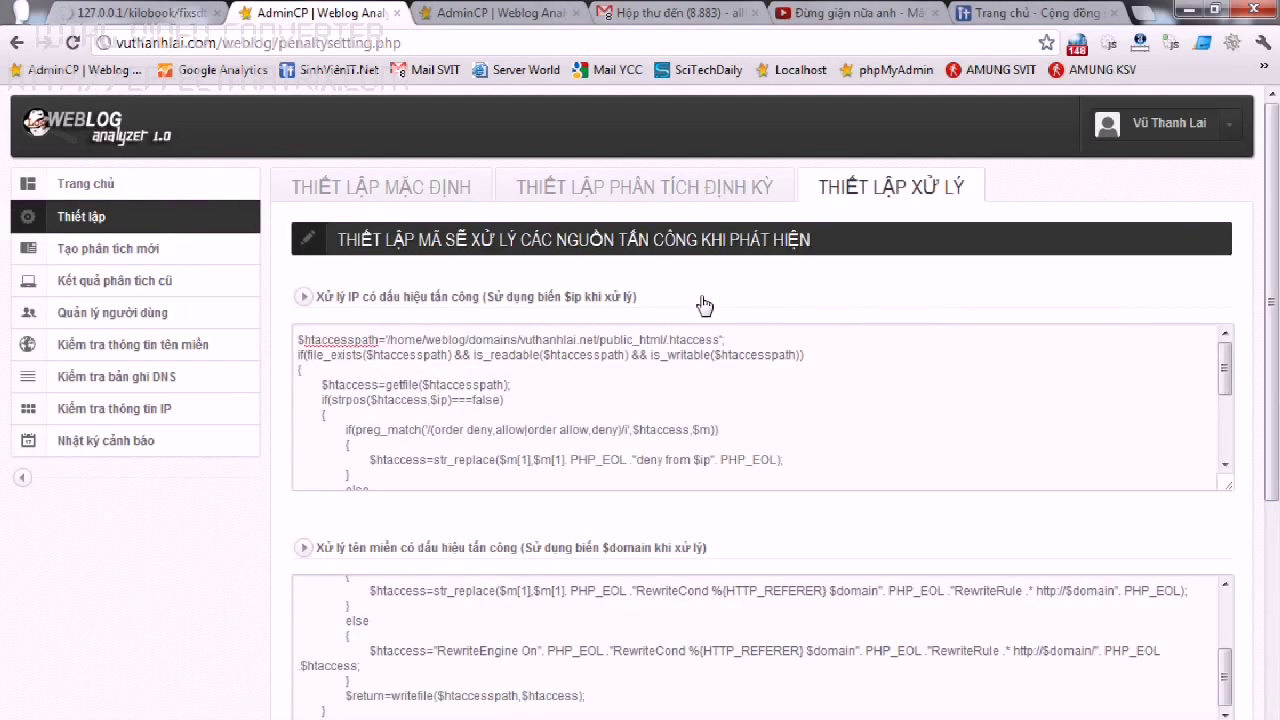
{"action": "left_click", "coordinate": [94, 252]}
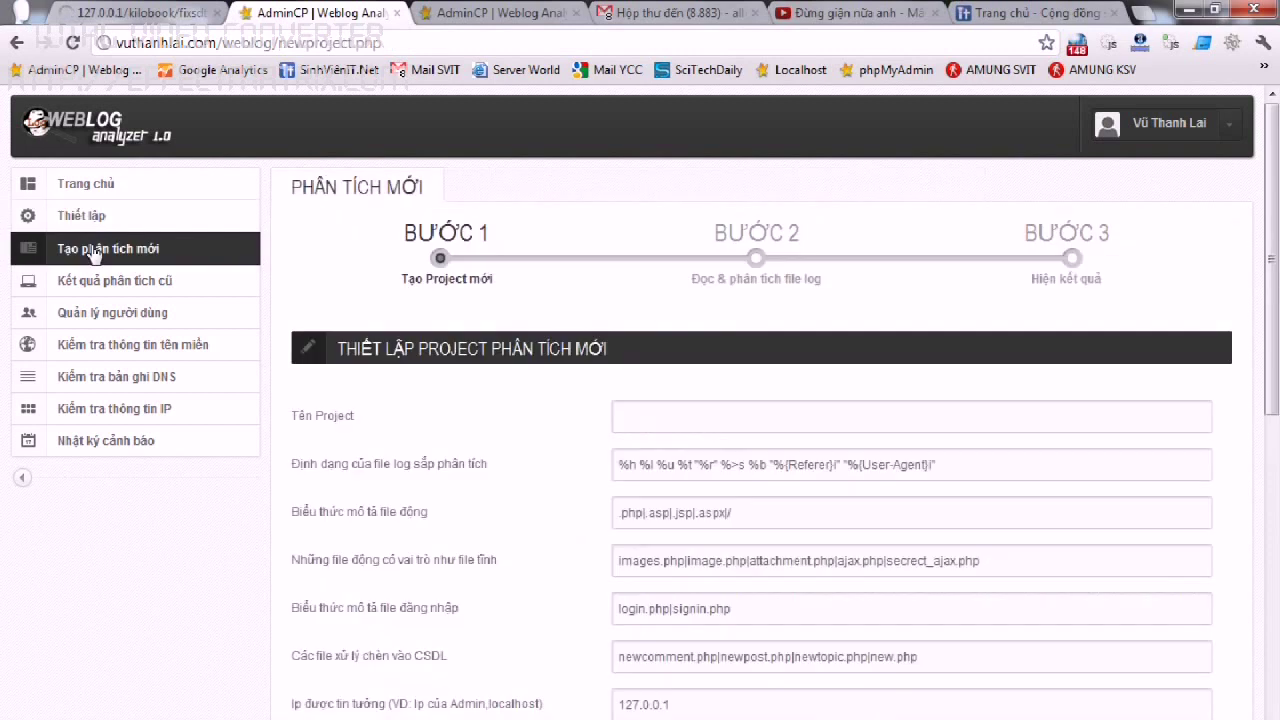
Name the project 'Demo phân tích 1' and choose 'Tải lên từ máy cá nhân' for the log.
{"action": "scroll", "coordinate": [199, 277], "scroll_direction": "down", "scroll_amount": 2}
{"action": "scroll", "coordinate": [640, 400], "scroll_direction": "up", "scroll_amount": 1}
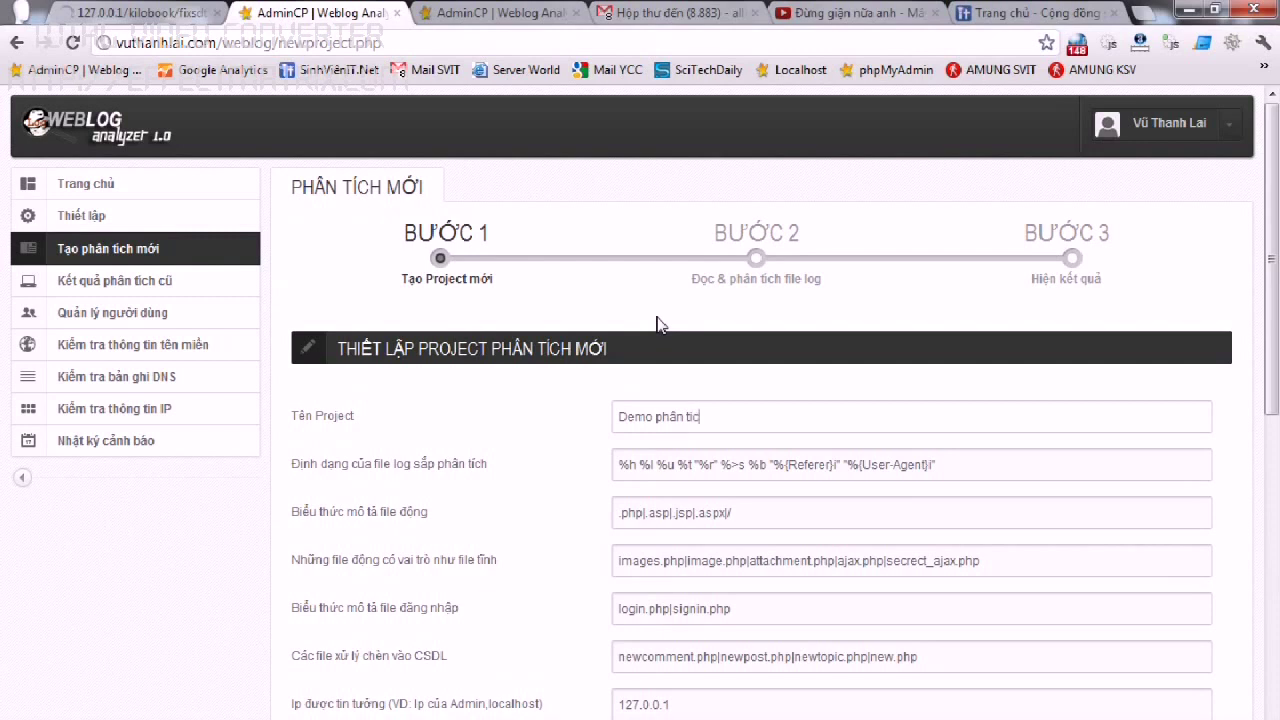
{"action": "scroll", "coordinate": [786, 306], "scroll_direction": "down", "scroll_amount": 5}
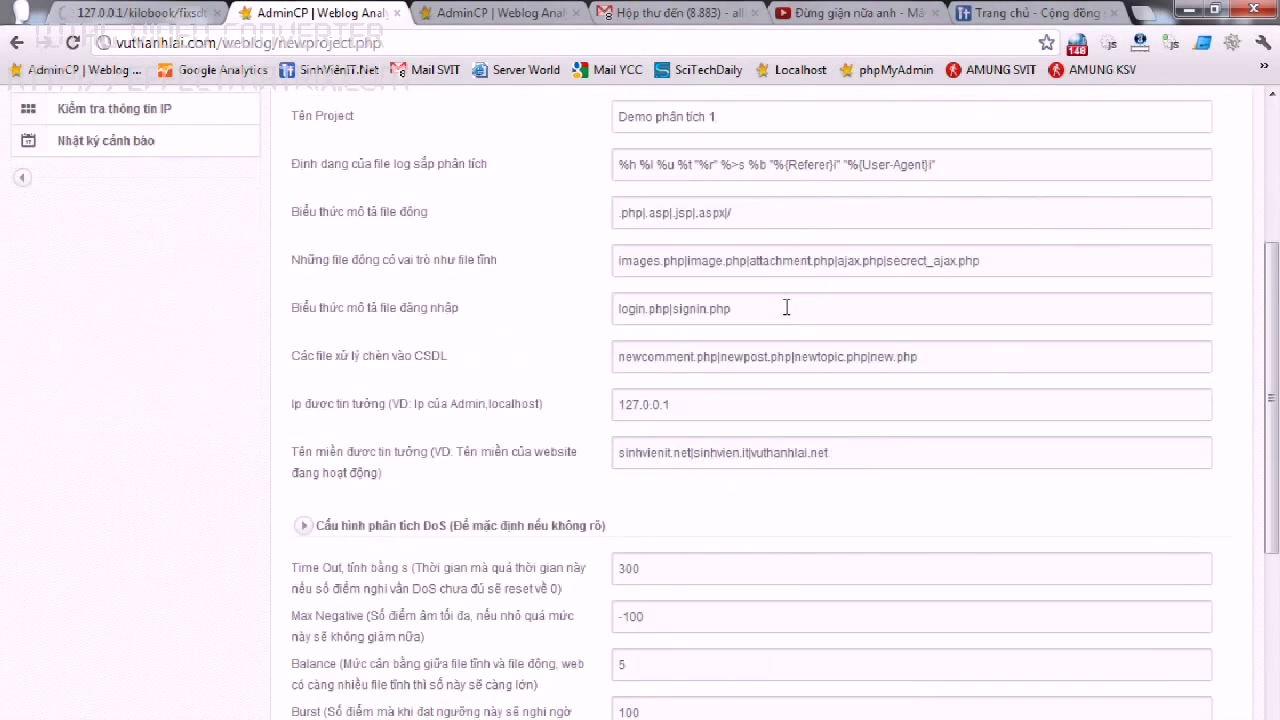
{"action": "left_click", "coordinate": [858, 531]}
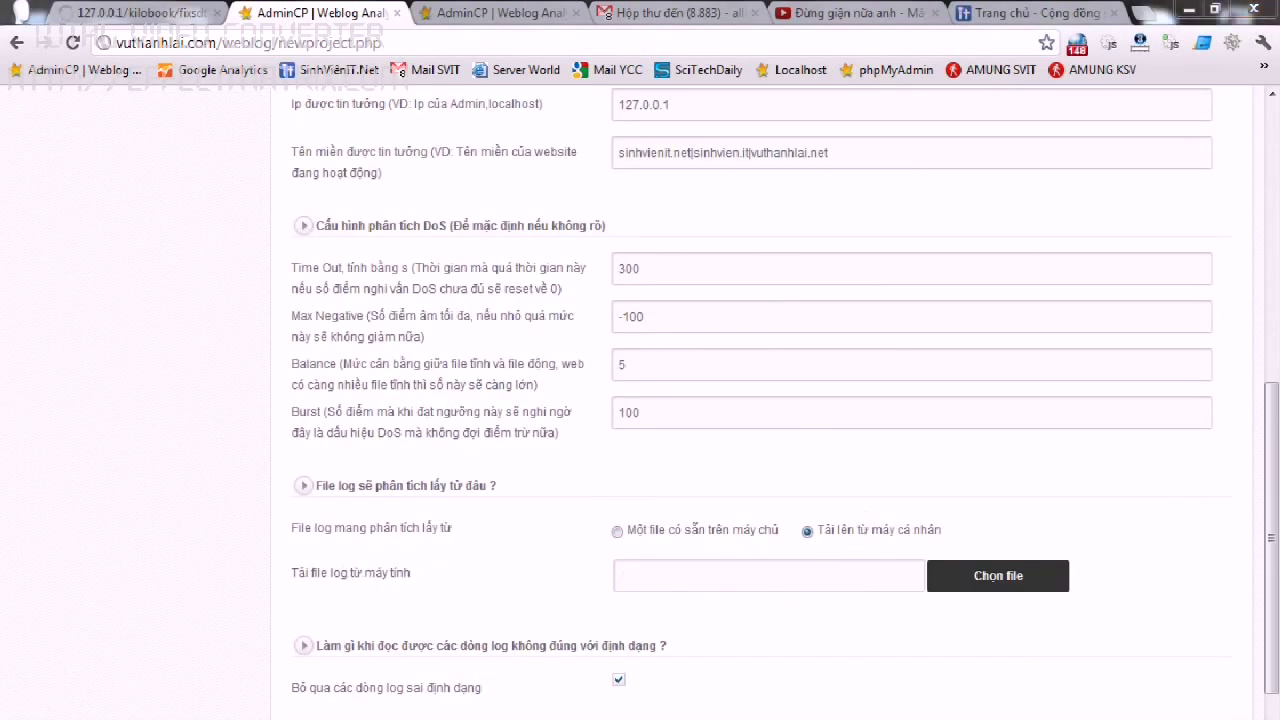
{"action": "key", "text": "alt+Tab"}
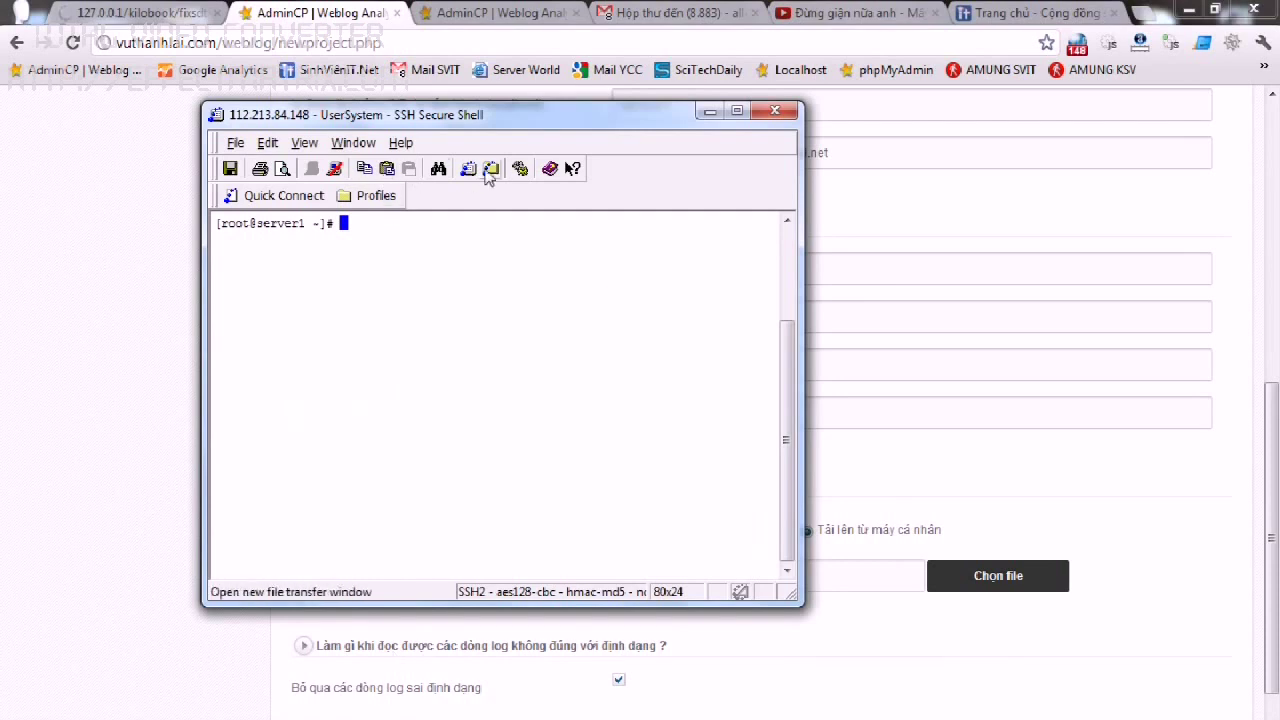
Open a file transfer window and navigate to /var/log/httpd/domains on the server.
{"action": "left_click", "coordinate": [490, 170]}
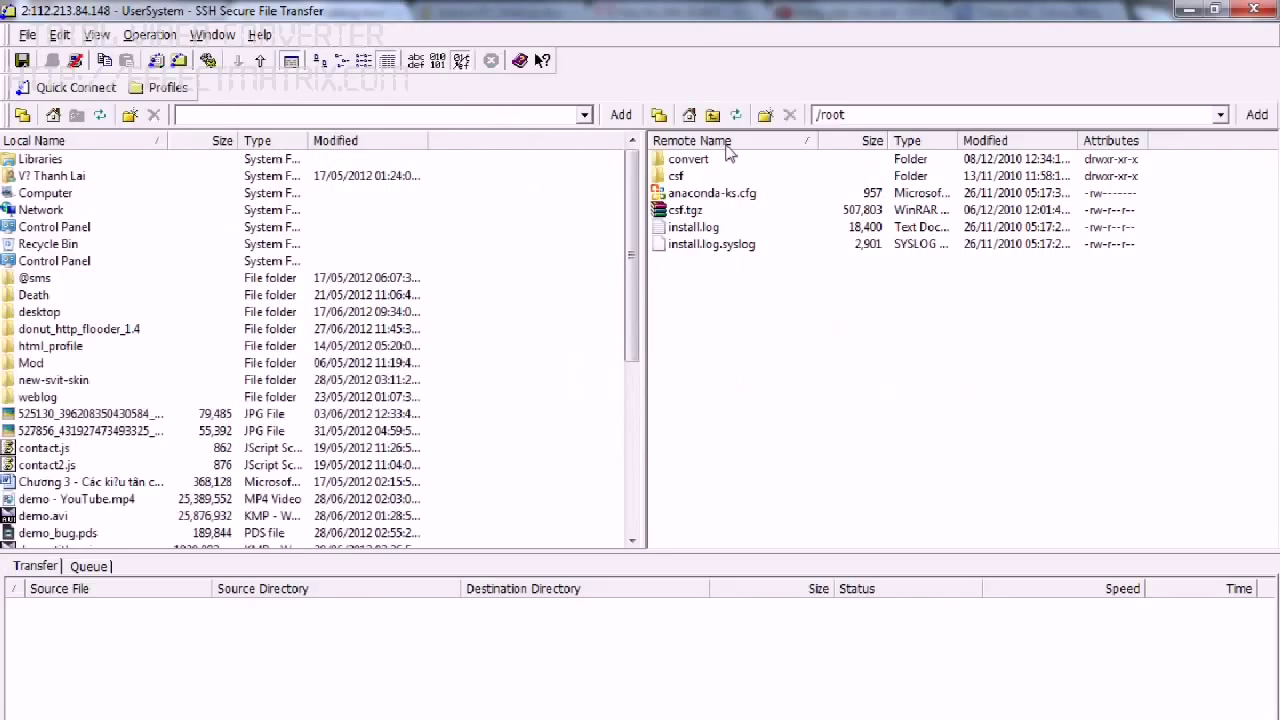
{"action": "left_click", "coordinate": [871, 114]}
{"action": "type", "text": "/usr"}
{"action": "key", "text": "Return"}
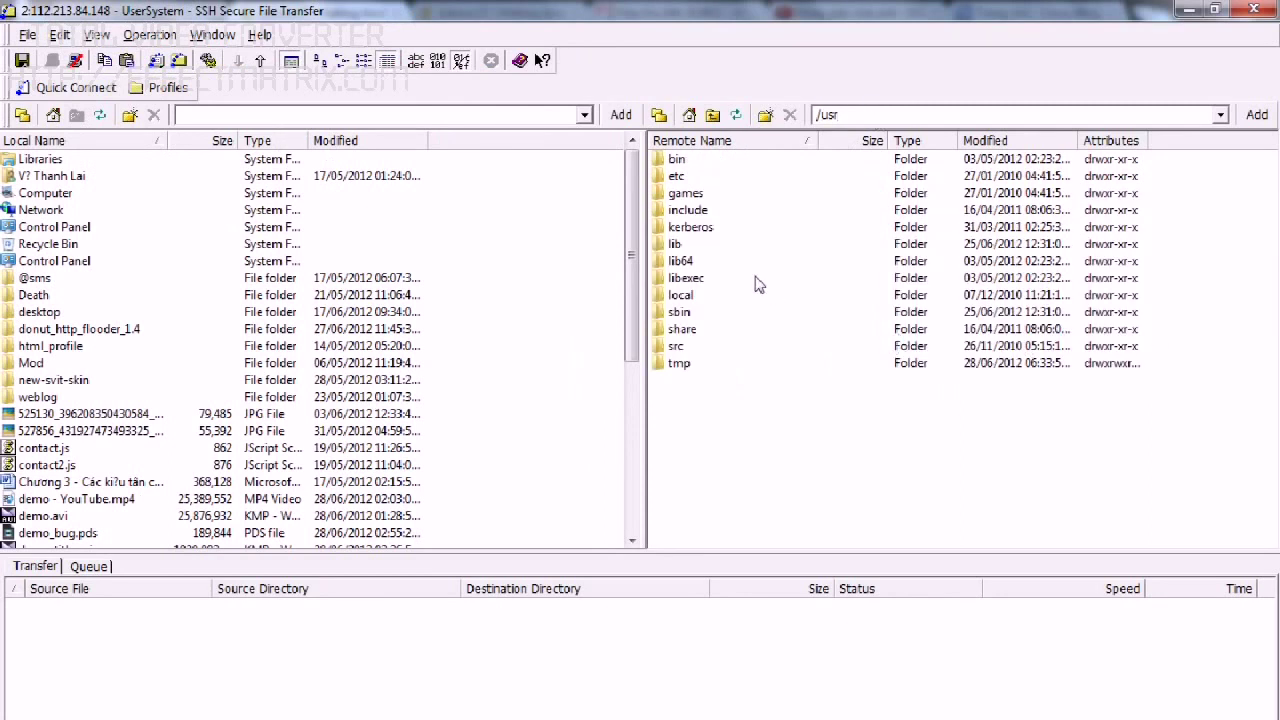
{"action": "left_click", "coordinate": [848, 114]}
{"action": "type", "text": "/log"}
{"action": "key", "text": "Return"}
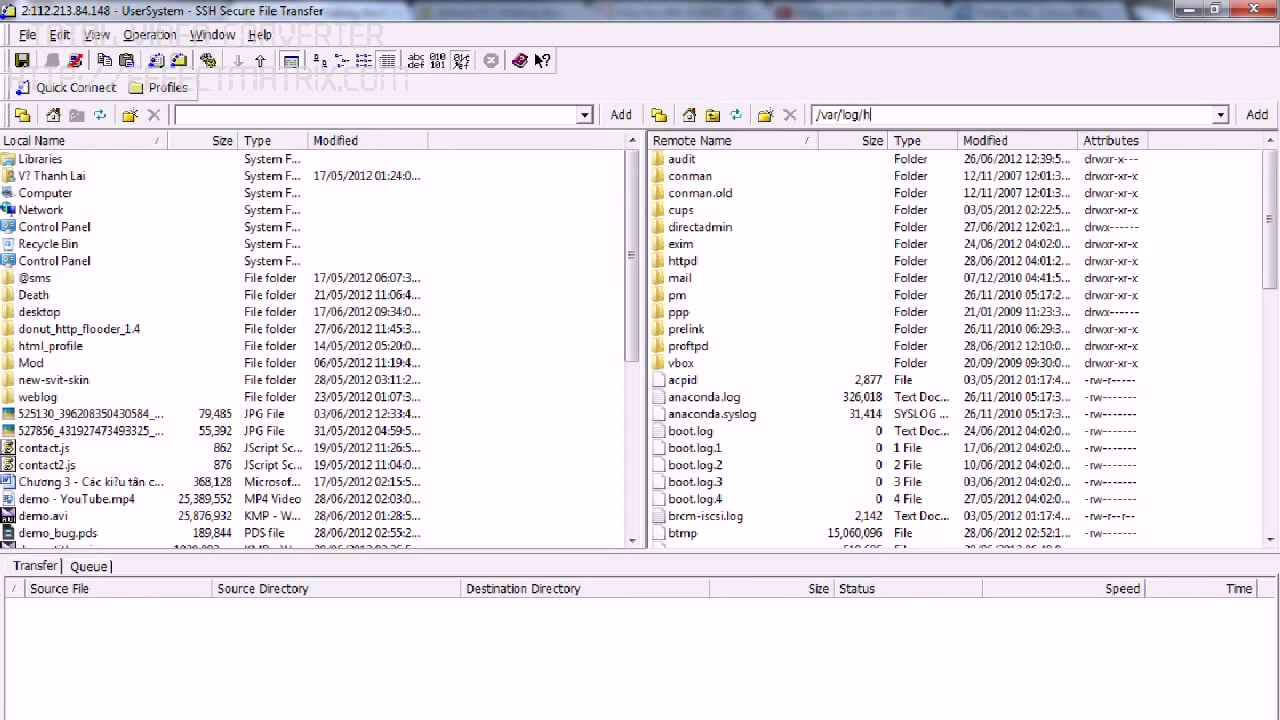
{"action": "type", "text": "/httpd/domains"}
{"action": "key", "text": "Return"}
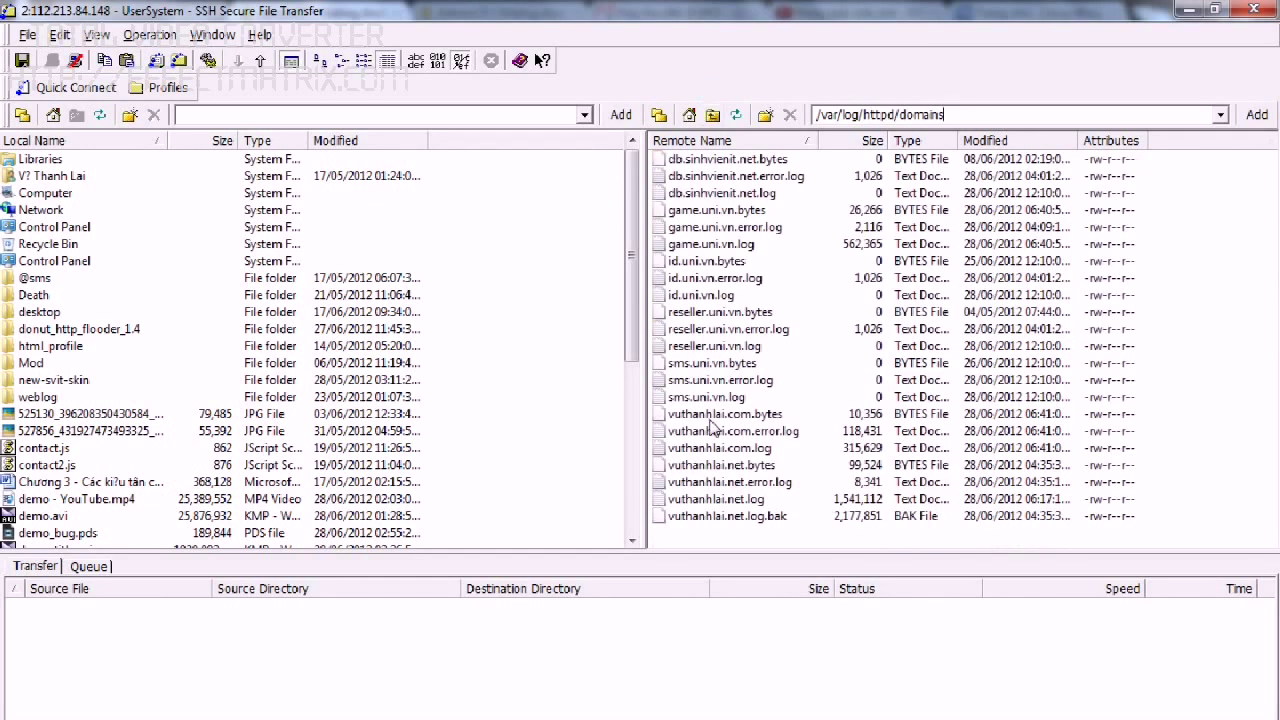
Download vuthanhlai.net.log to the Desktop, overwriting the existing copy.
{"action": "left_click", "coordinate": [712, 418]}
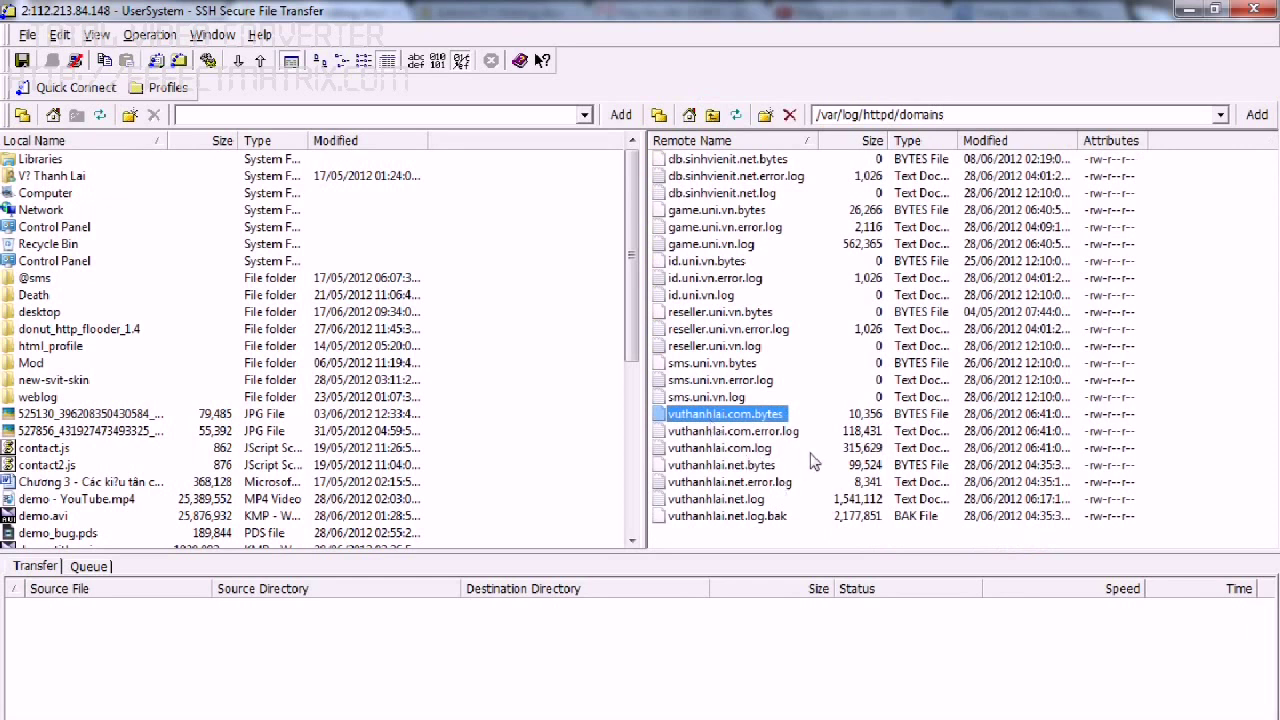
{"action": "left_click", "coordinate": [754, 499]}
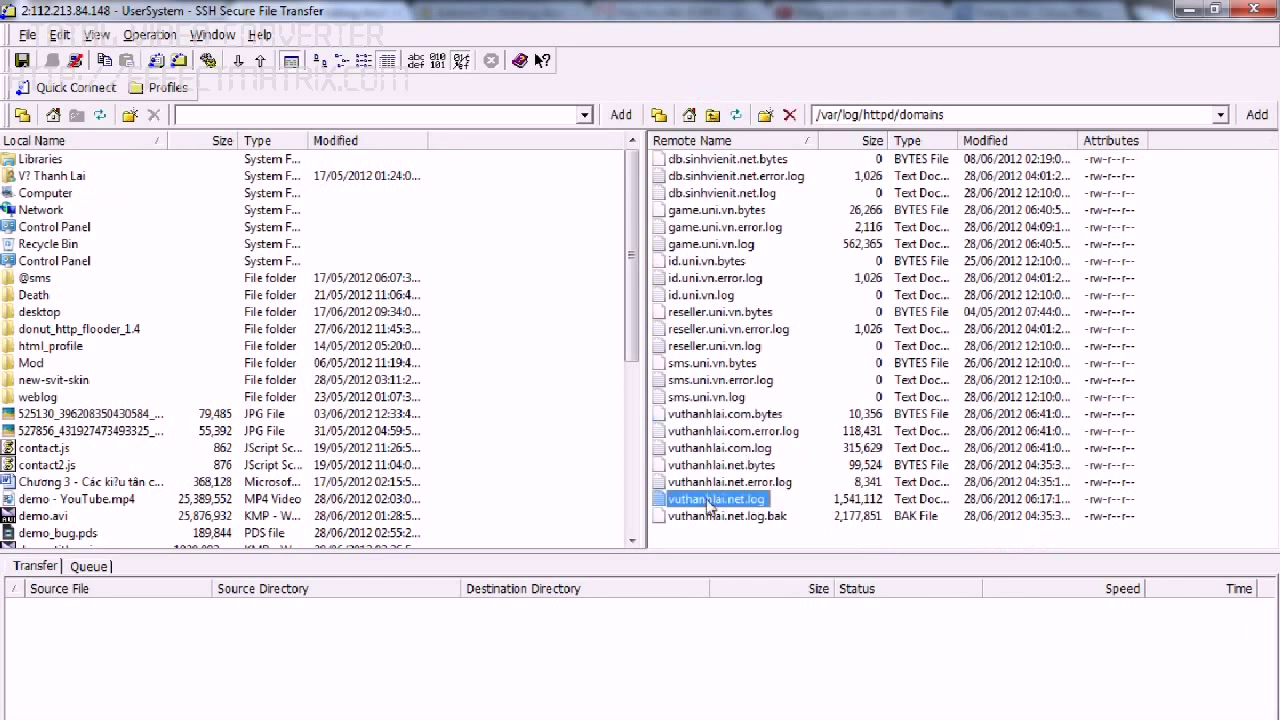
{"action": "right_click", "coordinate": [708, 505]}
{"action": "left_click", "coordinate": [760, 548]}
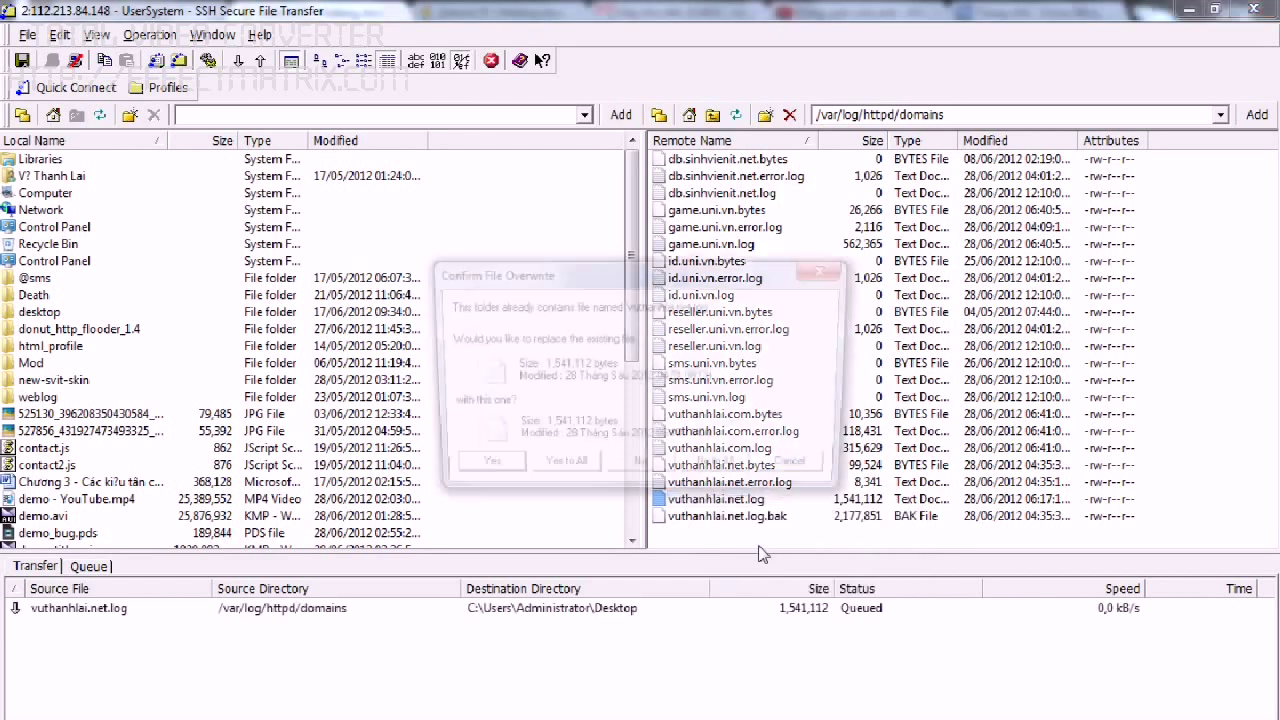
{"action": "left_click", "coordinate": [560, 471]}
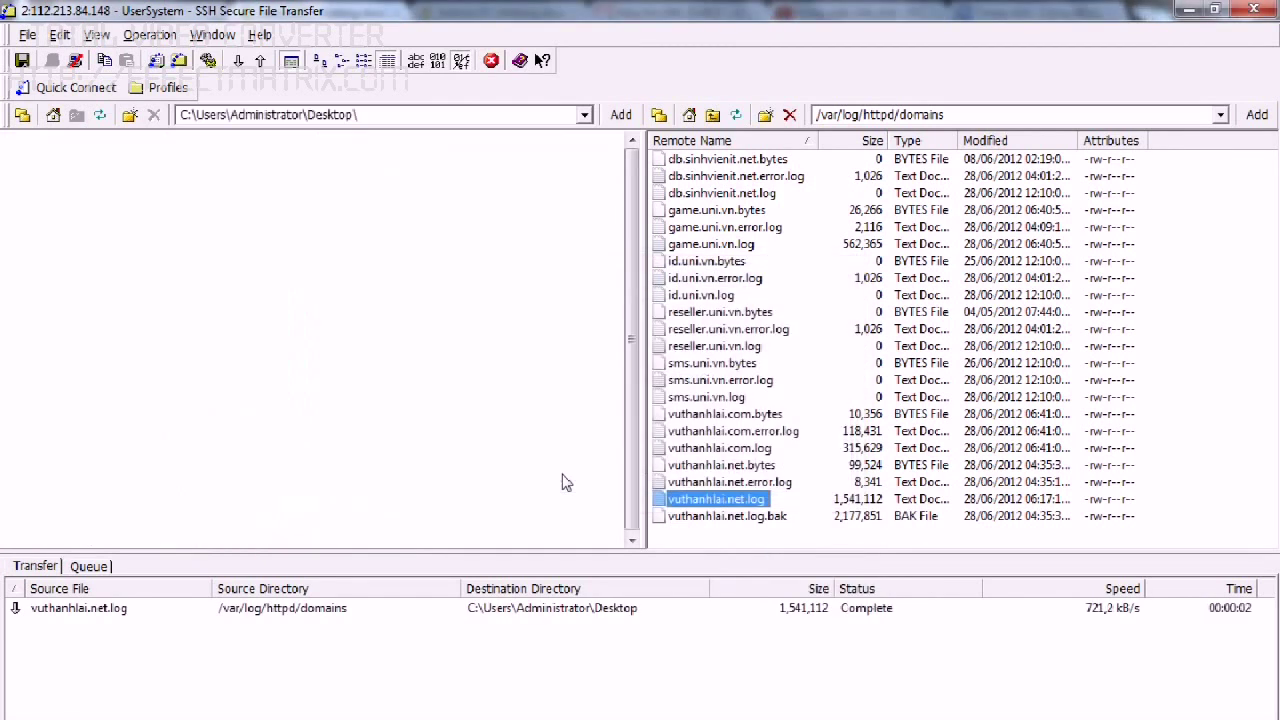
{"action": "left_click", "coordinate": [665, 684]}
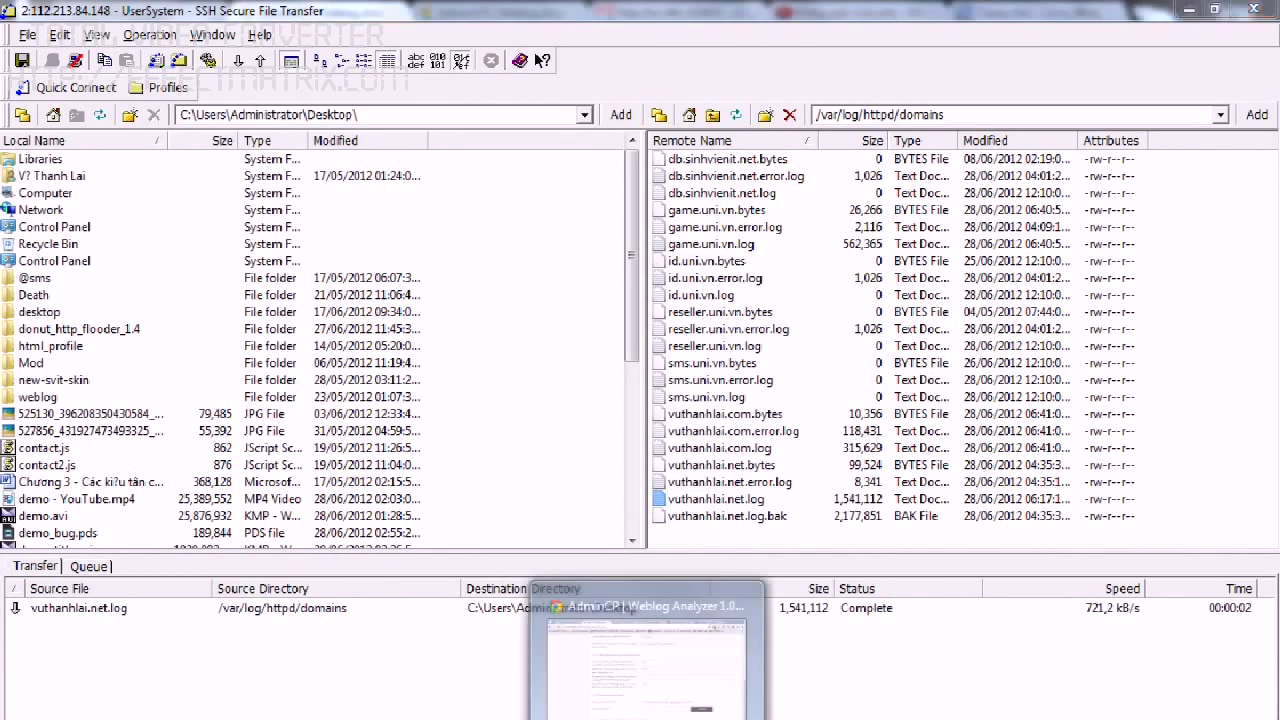
{"action": "key", "text": "alt+Tab"}
Attach vuthanhlai.net.log from the Desktop as the upload file and select new.php in CSDL insert files.
{"action": "left_click", "coordinate": [985, 594]}
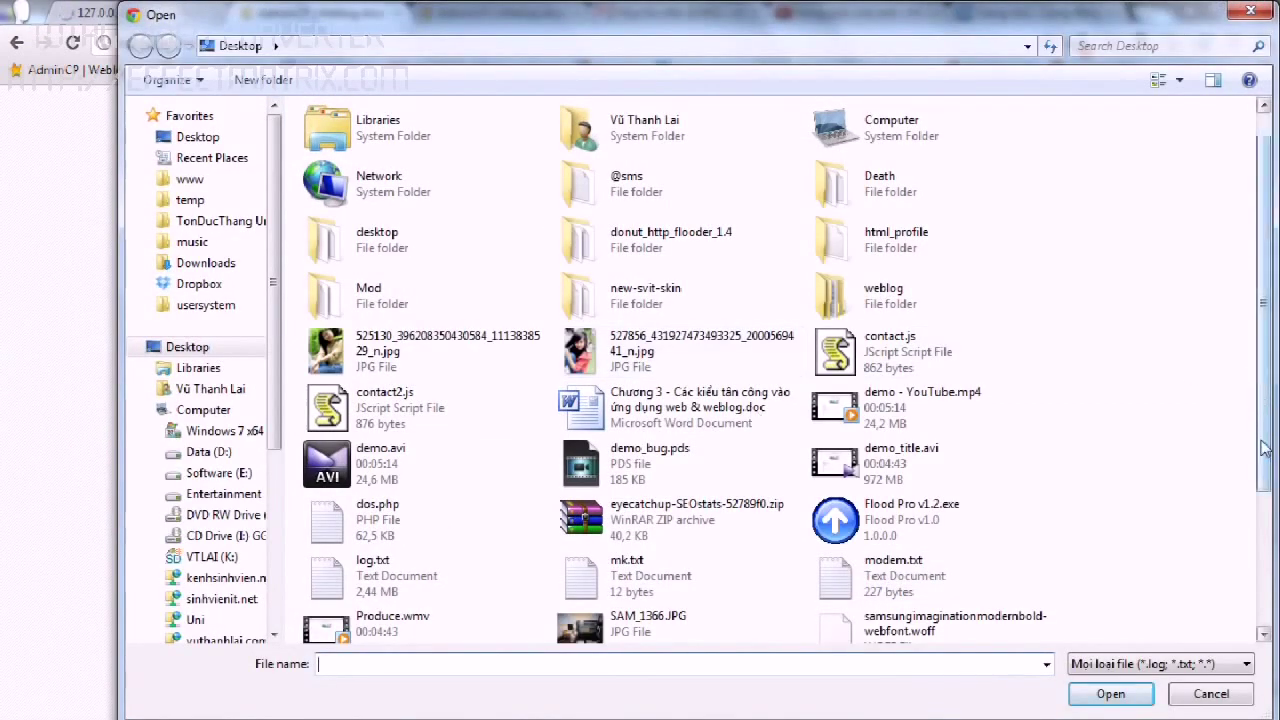
{"action": "left_click_drag", "start_coordinate": [1265, 404], "coordinate": [1267, 622]}
{"action": "double_click", "coordinate": [910, 553]}
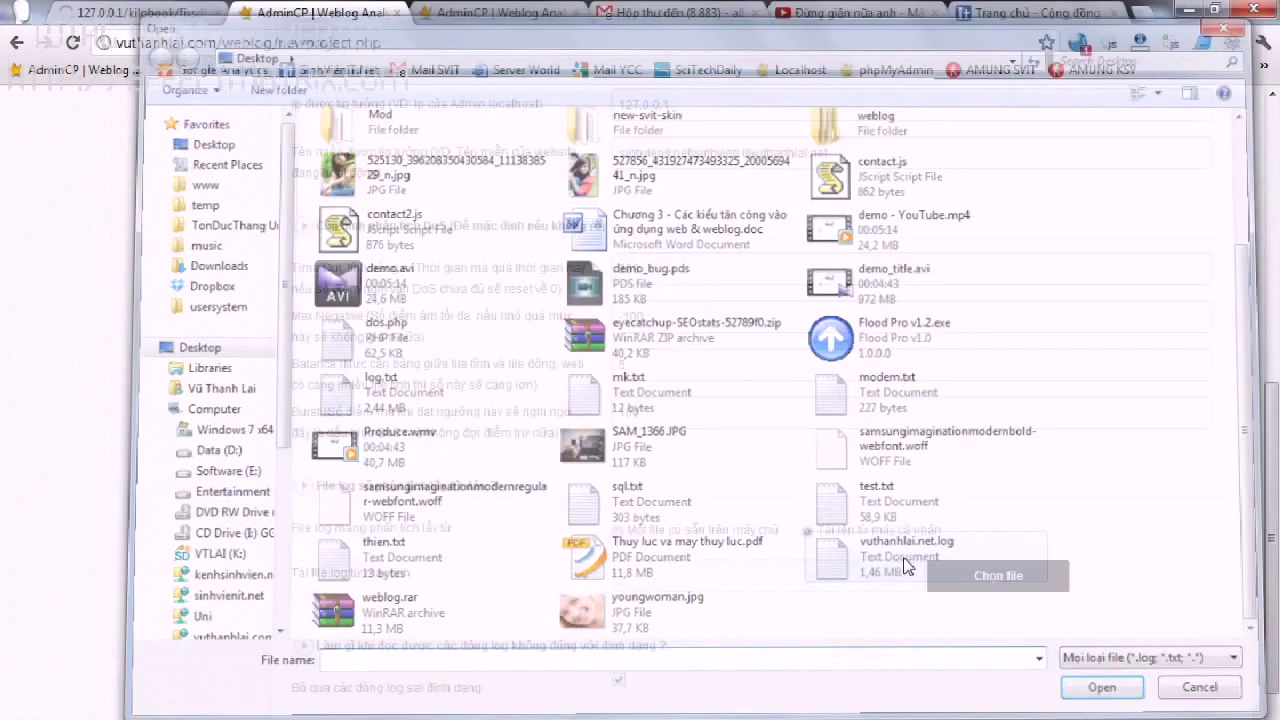
{"action": "scroll", "coordinate": [725, 459], "scroll_direction": "up", "scroll_amount": 5}
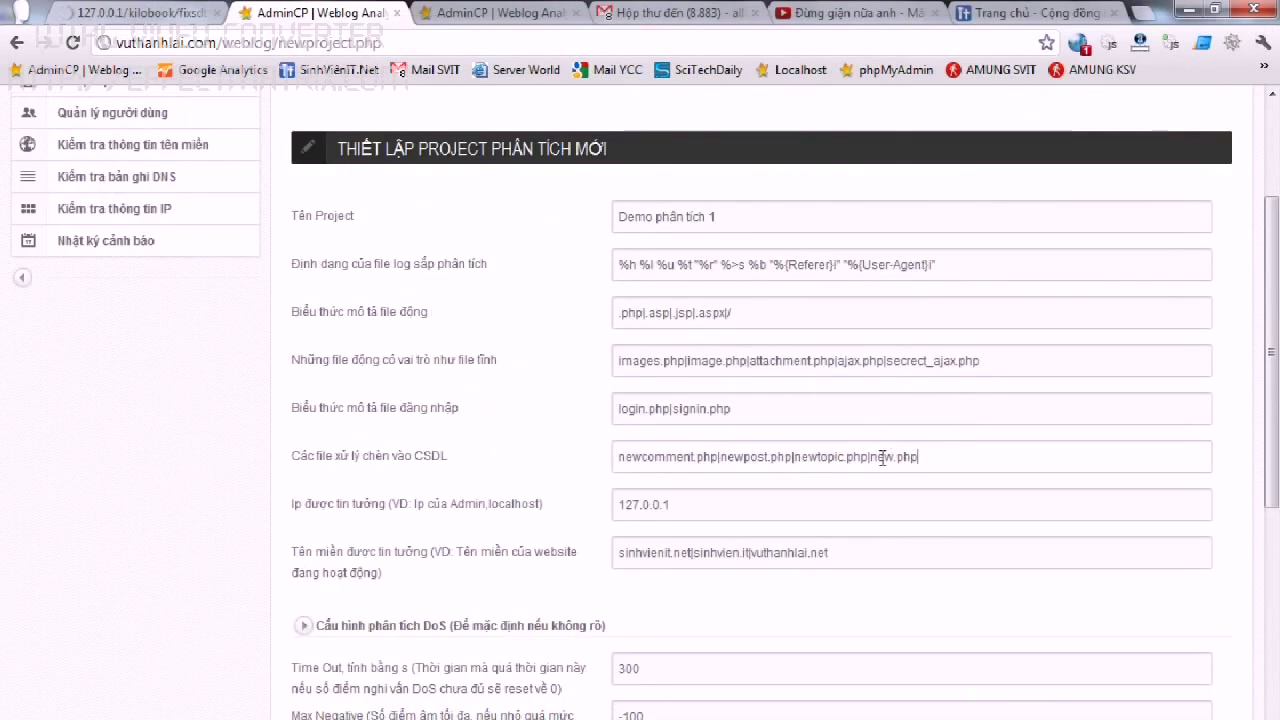
{"action": "left_click_drag", "start_coordinate": [870, 455], "coordinate": [951, 461]}
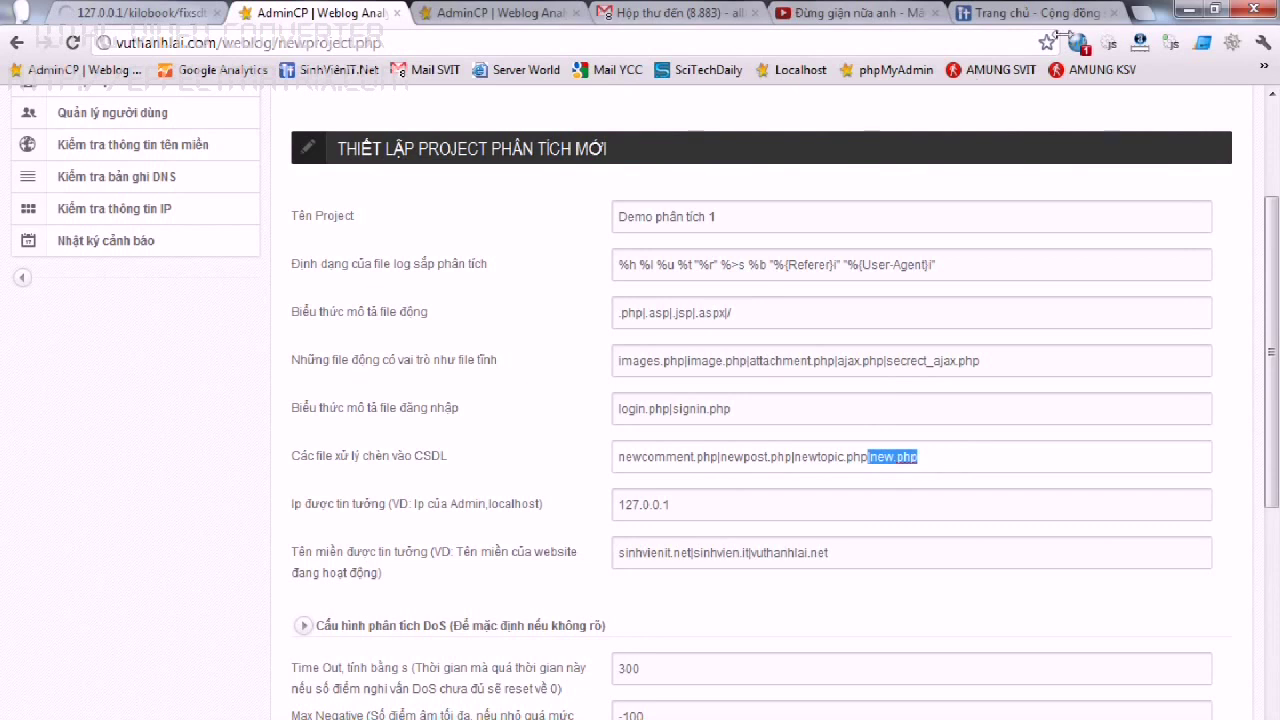
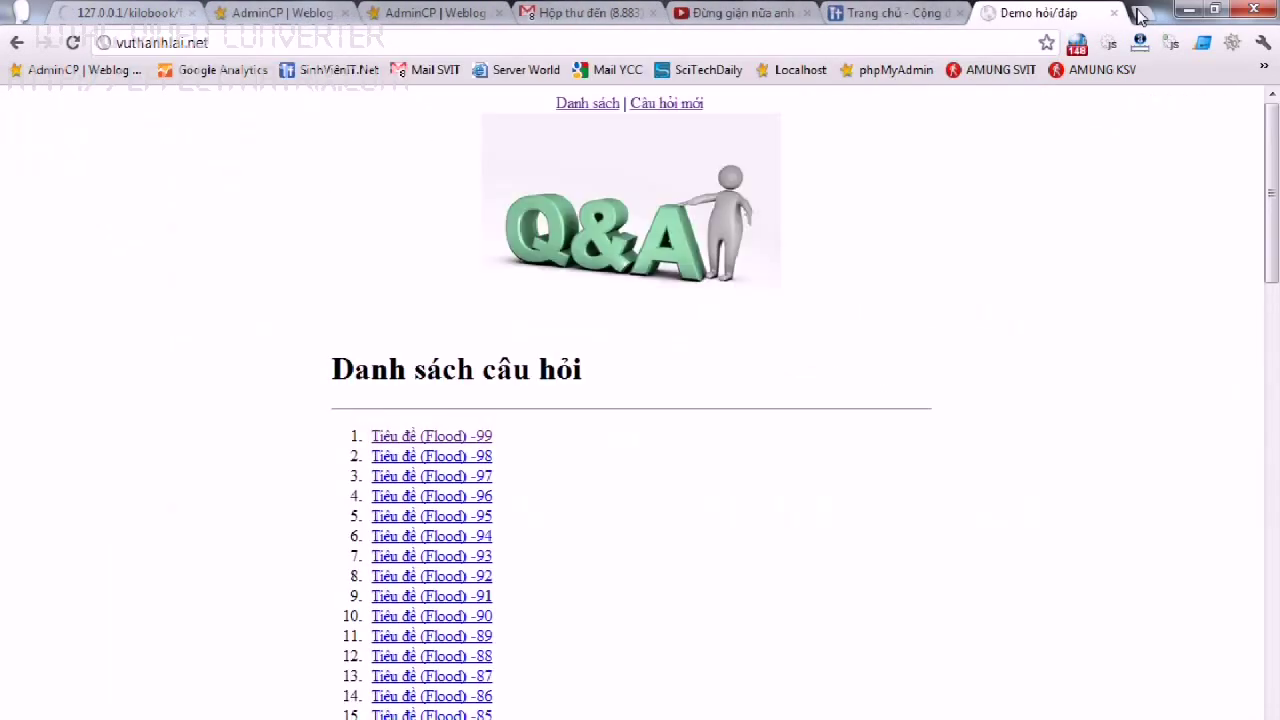
Open the Q&A site's new-question form and compare new.php and the site domain against the project form.
{"action": "left_click", "coordinate": [678, 106]}
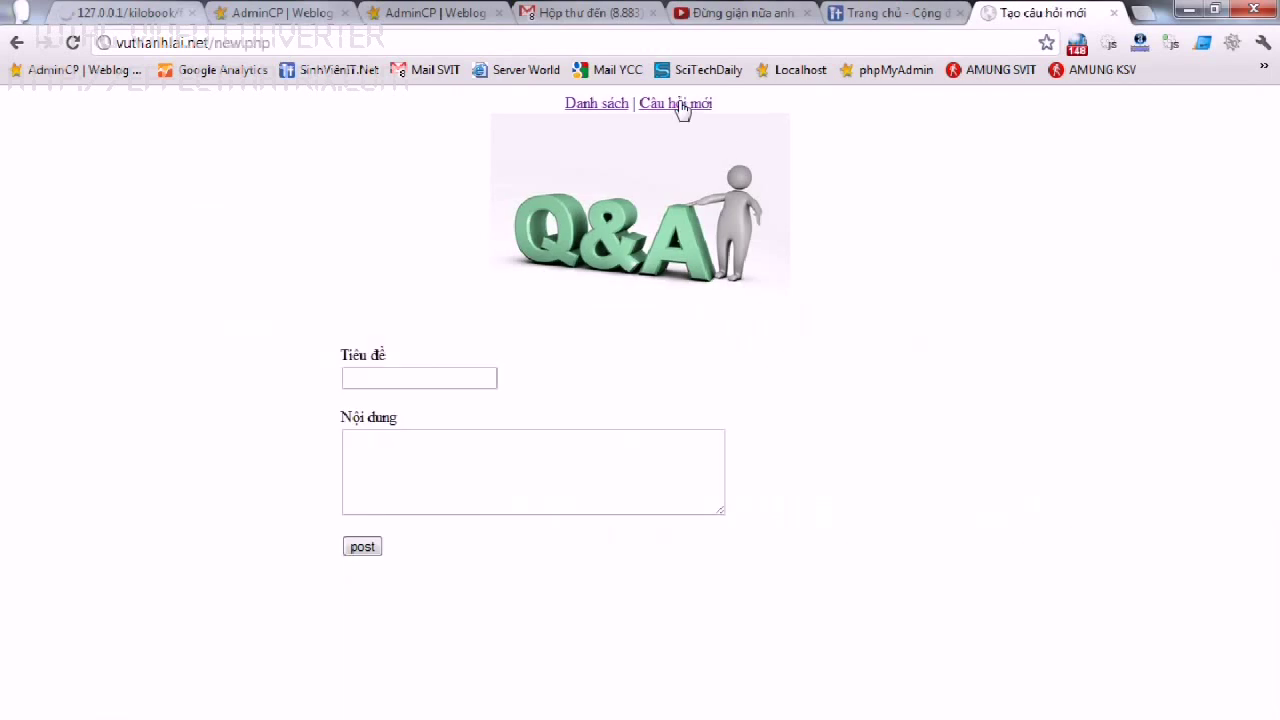
{"action": "left_click", "coordinate": [281, 12]}
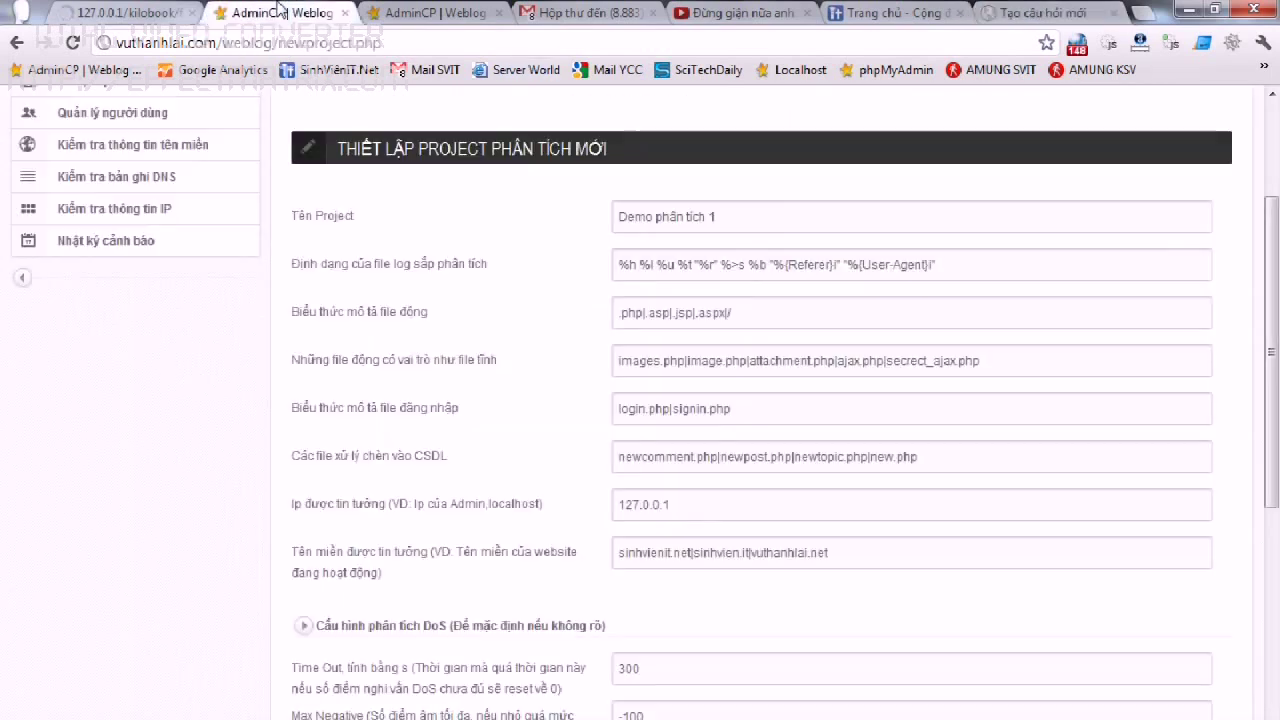
{"action": "left_click_drag", "start_coordinate": [875, 457], "coordinate": [995, 457]}
{"action": "left_click", "coordinate": [1043, 12]}
{"action": "left_click_drag", "start_coordinate": [208, 43], "coordinate": [20, 43]}
On the project form, highlight vuthanhlai.net among trusted domains and .php in the dynamic file pattern.
{"action": "left_click", "coordinate": [306, 11]}
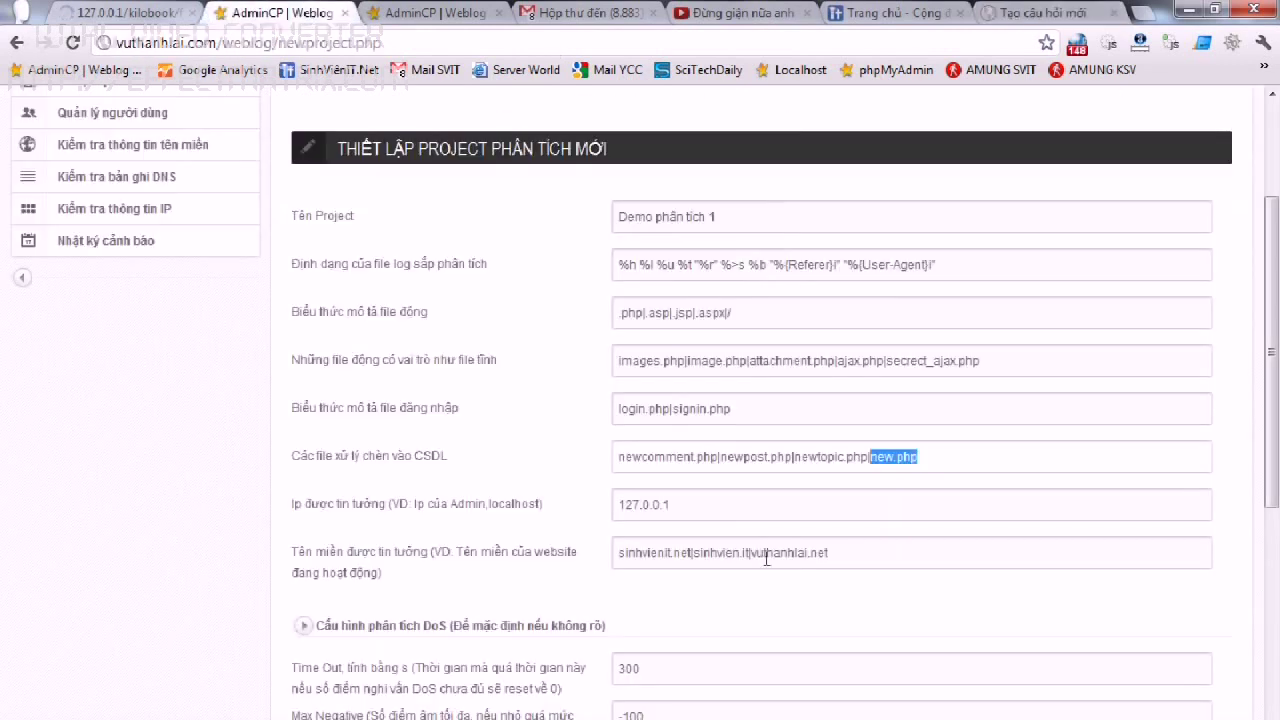
{"action": "left_click_drag", "start_coordinate": [751, 554], "coordinate": [907, 554]}
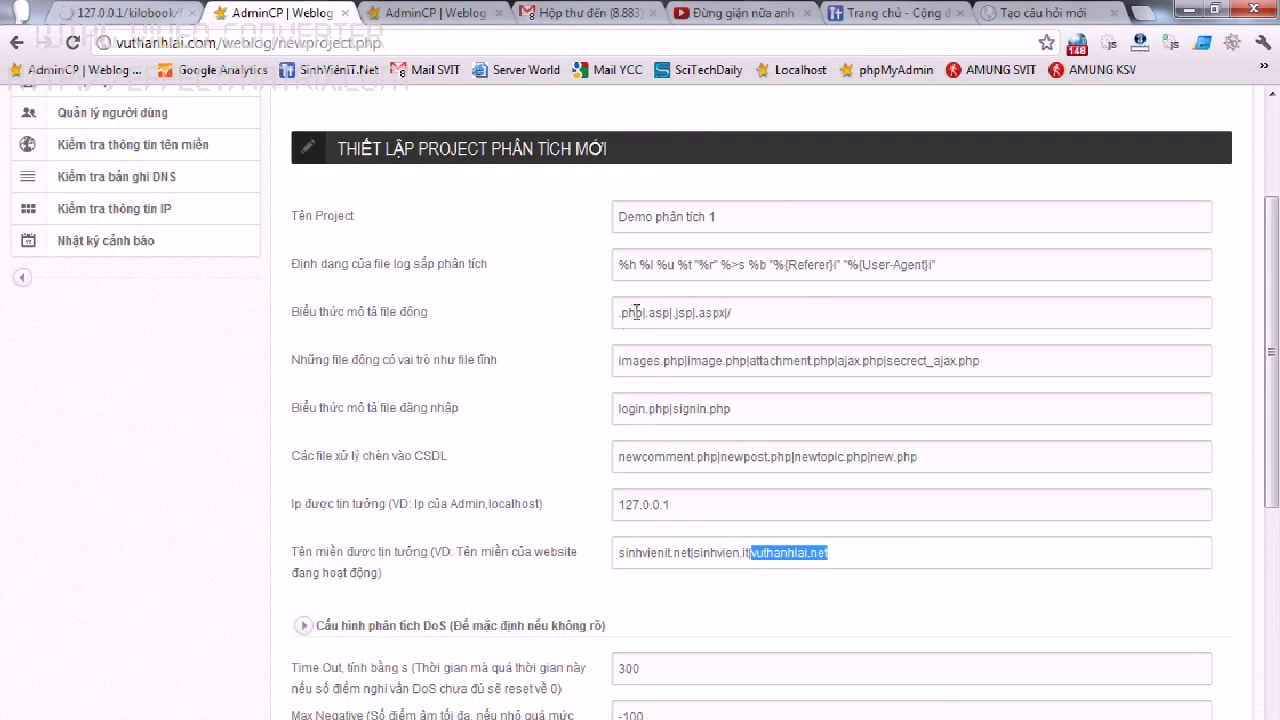
{"action": "left_click_drag", "start_coordinate": [640, 312], "coordinate": [523, 311]}
{"action": "left_click", "coordinate": [783, 339]}
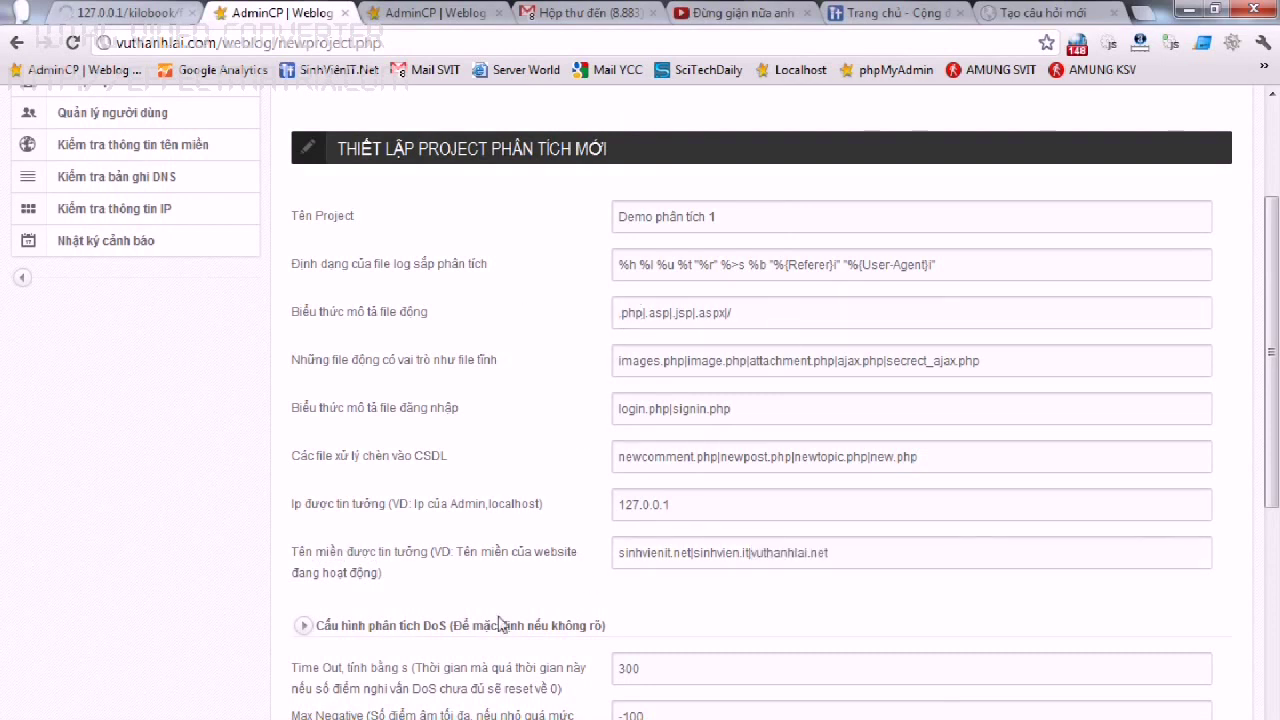
Bring SSH Secure File Transfer forward and load the server root / as the remote path.
{"action": "mouse_move", "coordinate": [280, 700]}
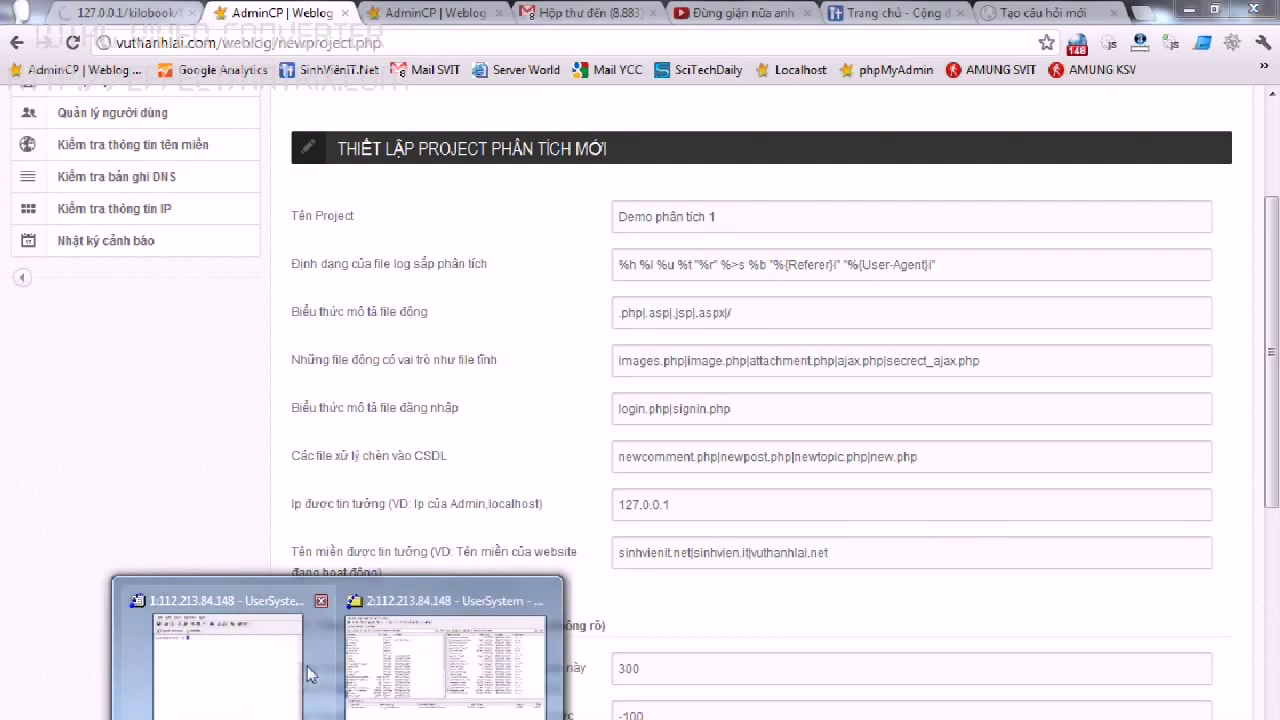
{"action": "left_click", "coordinate": [305, 675]}
{"action": "left_click", "coordinate": [951, 115]}
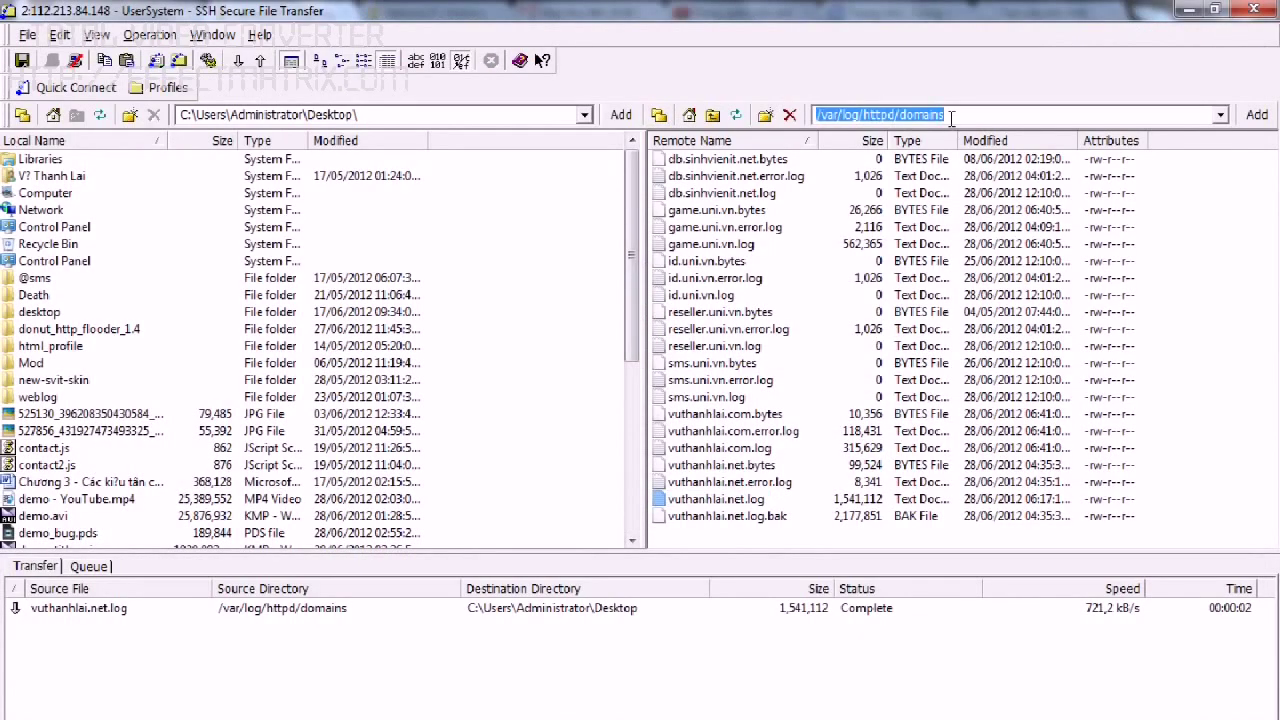
{"action": "type", "text": "/usr/local"}
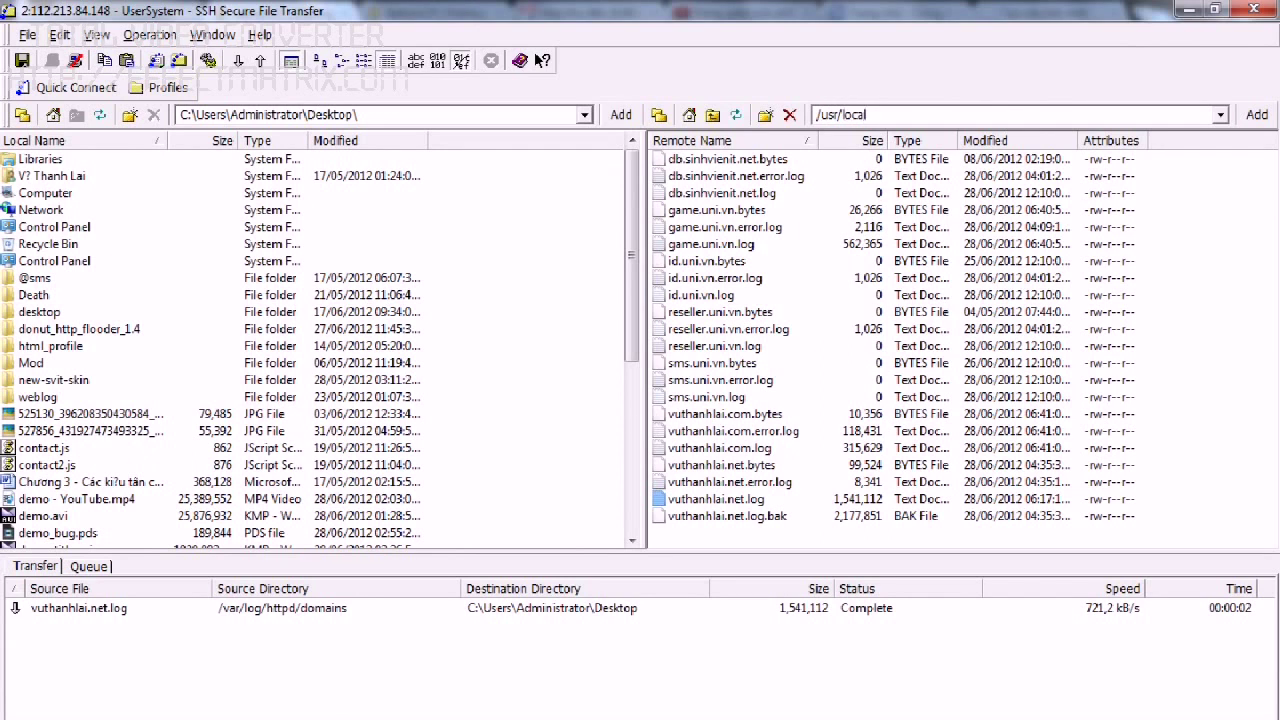
{"action": "key", "text": "Return"}
Browse to /usr/local/directadmin/data/users/weblog and open its httpd.conf in Notepad++.
{"action": "double_click", "coordinate": [686, 180]}
{"action": "double_click", "coordinate": [684, 161]}
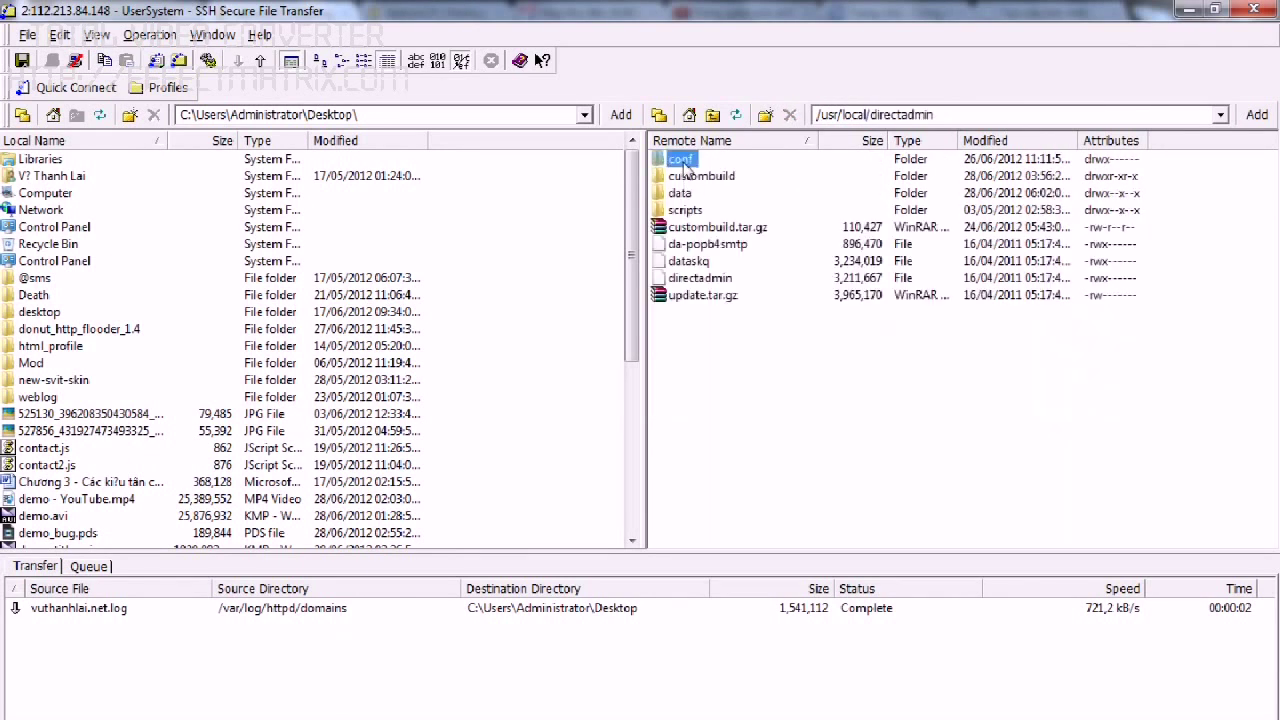
{"action": "left_click", "coordinate": [712, 114]}
{"action": "double_click", "coordinate": [682, 195]}
{"action": "double_click", "coordinate": [682, 245]}
{"action": "double_click", "coordinate": [683, 245]}
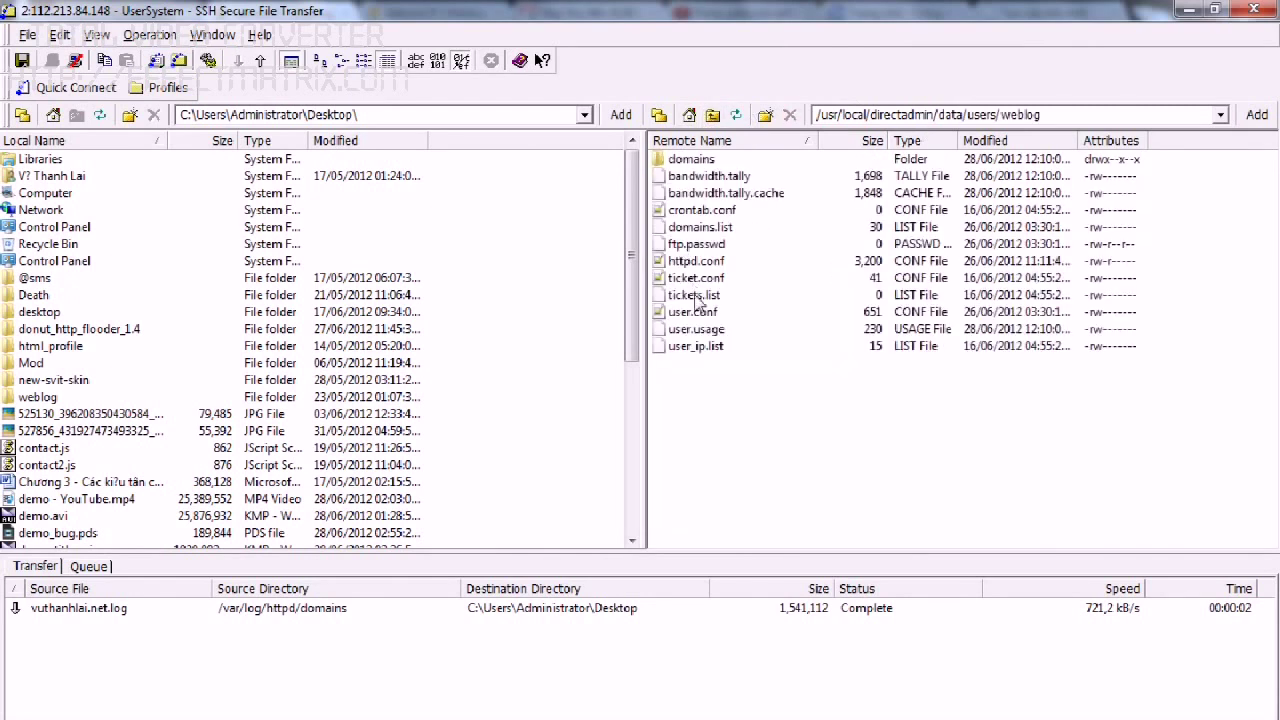
{"action": "double_click", "coordinate": [696, 261]}
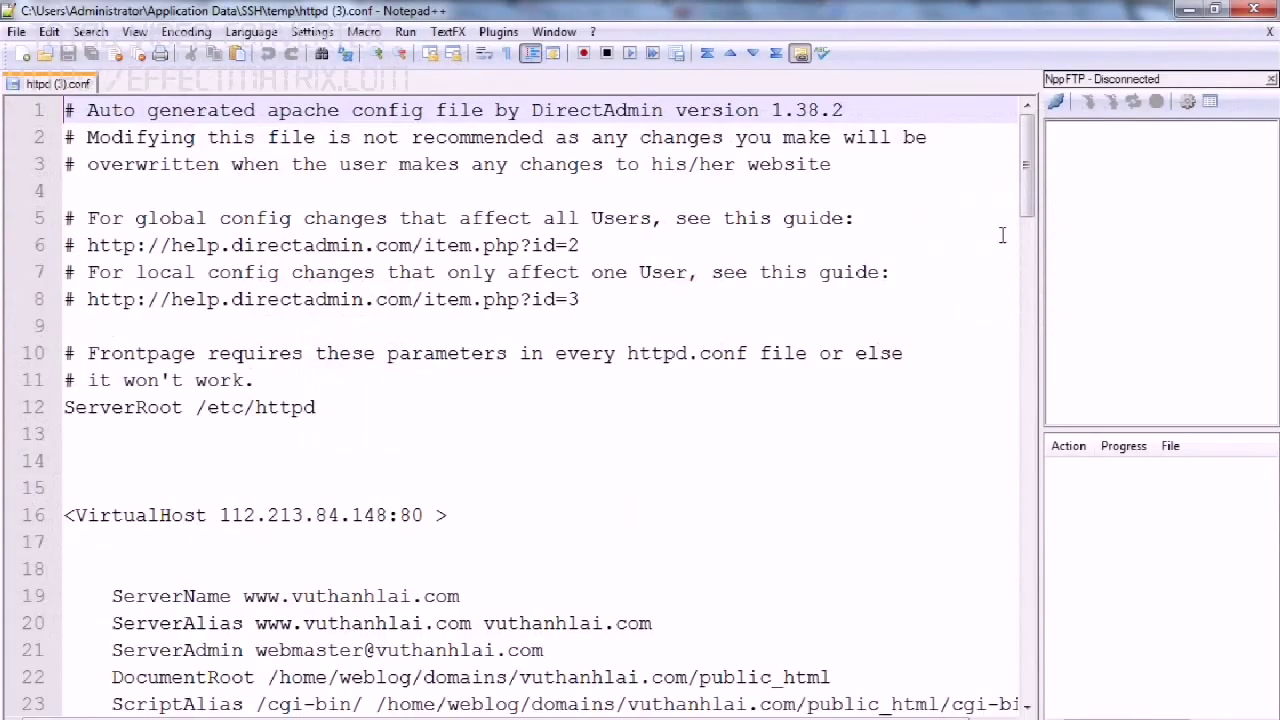
Scroll to line 103 and highlight 'combined' in the CustomLog line, then return to file transfer.
{"action": "left_click_drag", "start_coordinate": [1026, 180], "coordinate": [1018, 583]}
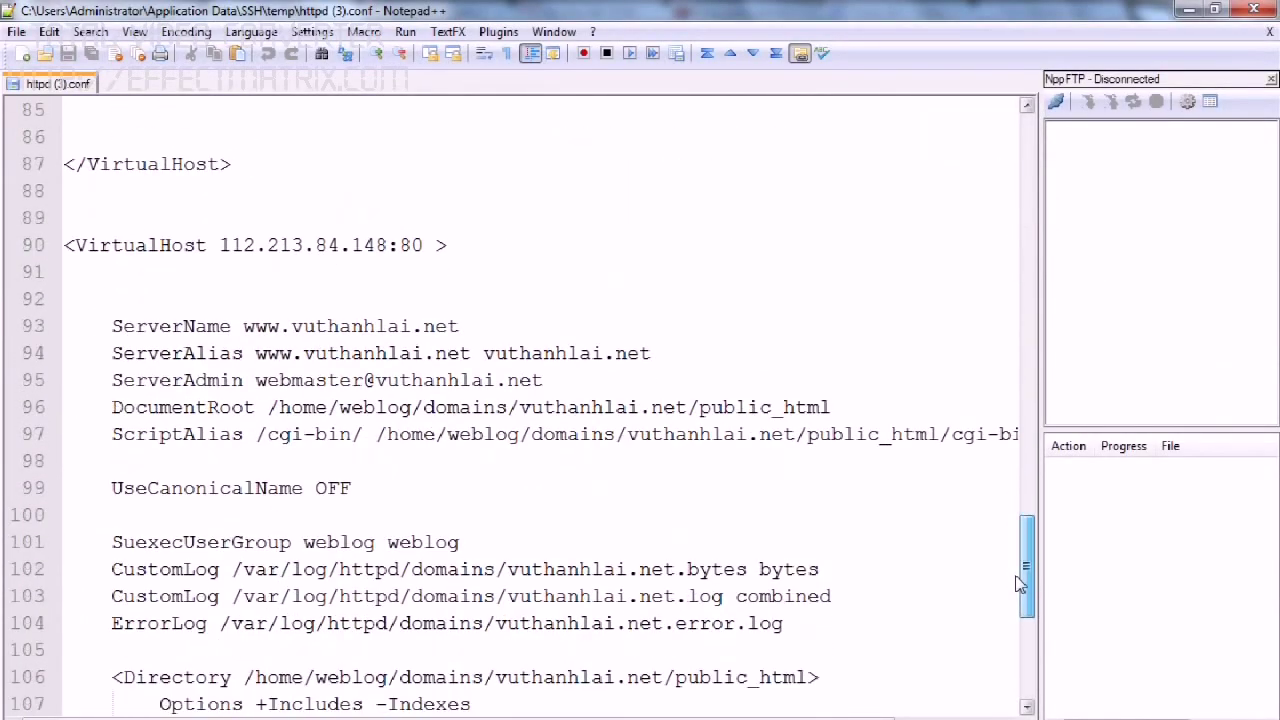
{"action": "scroll", "coordinate": [808, 610], "scroll_direction": "down", "scroll_amount": 1}
{"action": "left_click_drag", "start_coordinate": [848, 514], "coordinate": [236, 515]}
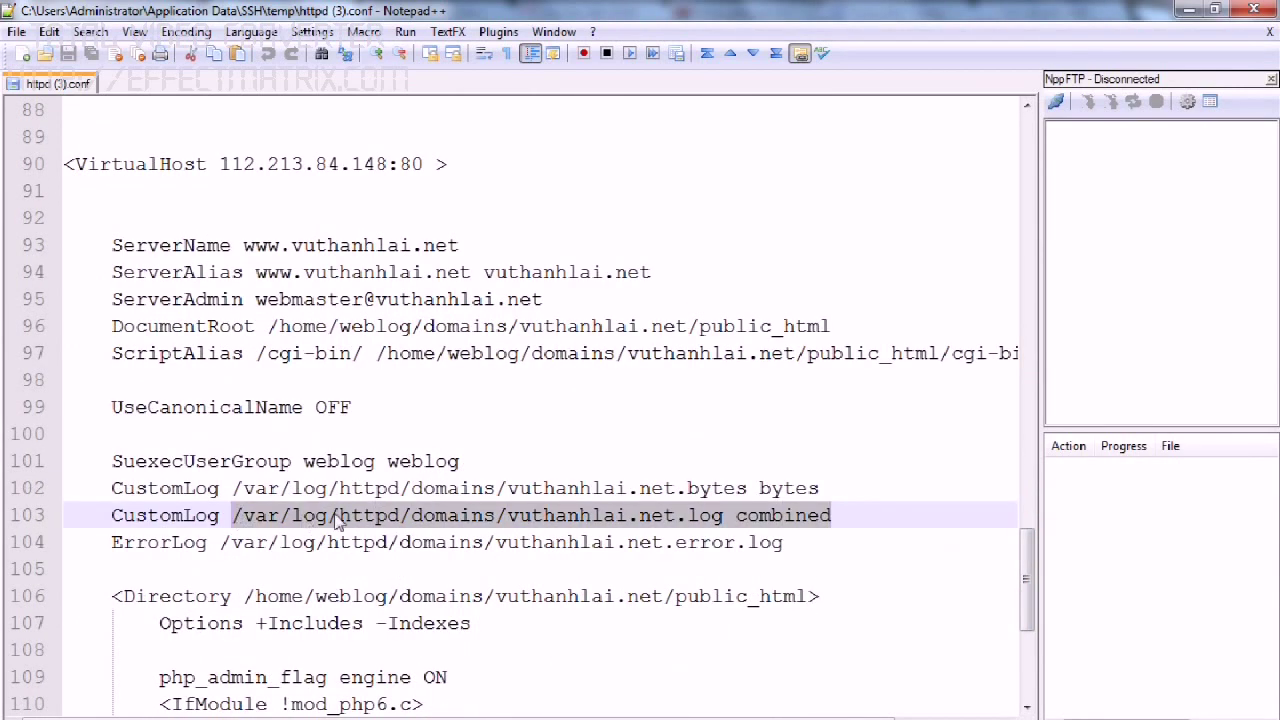
{"action": "left_click", "coordinate": [767, 514]}
{"action": "left_click_drag", "start_coordinate": [741, 522], "coordinate": [842, 518]}
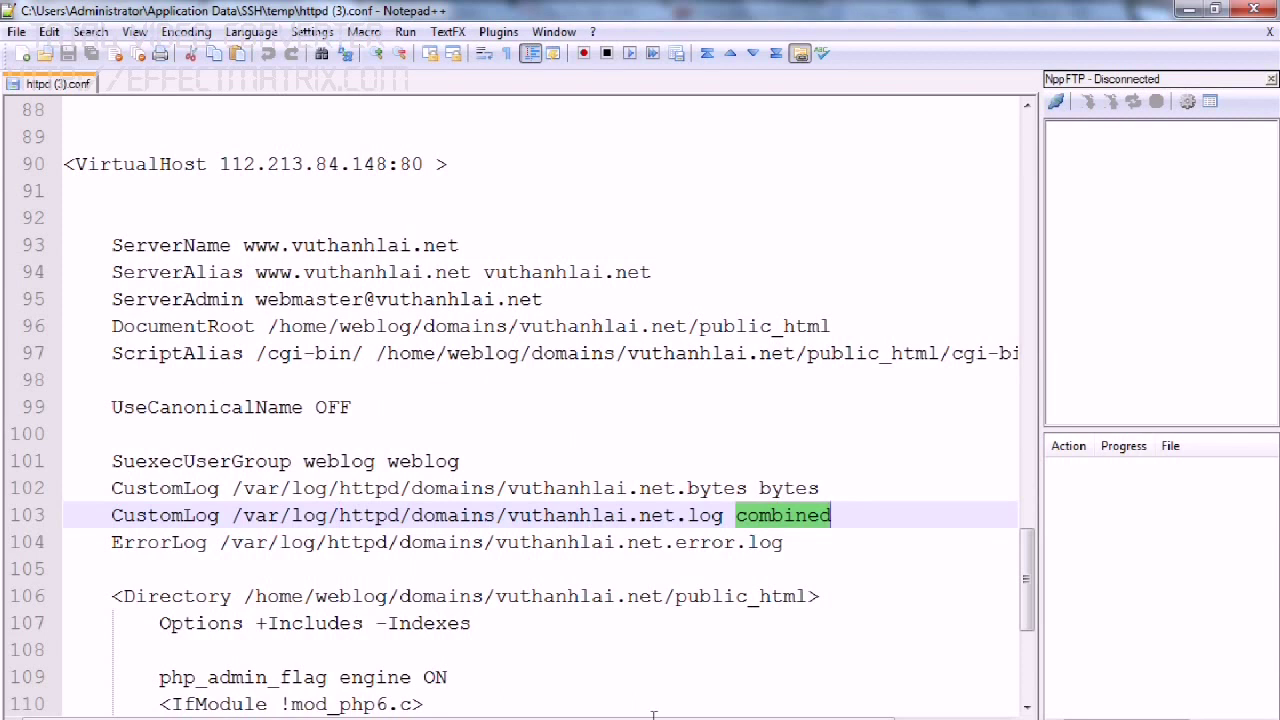
{"action": "left_click", "coordinate": [445, 650]}
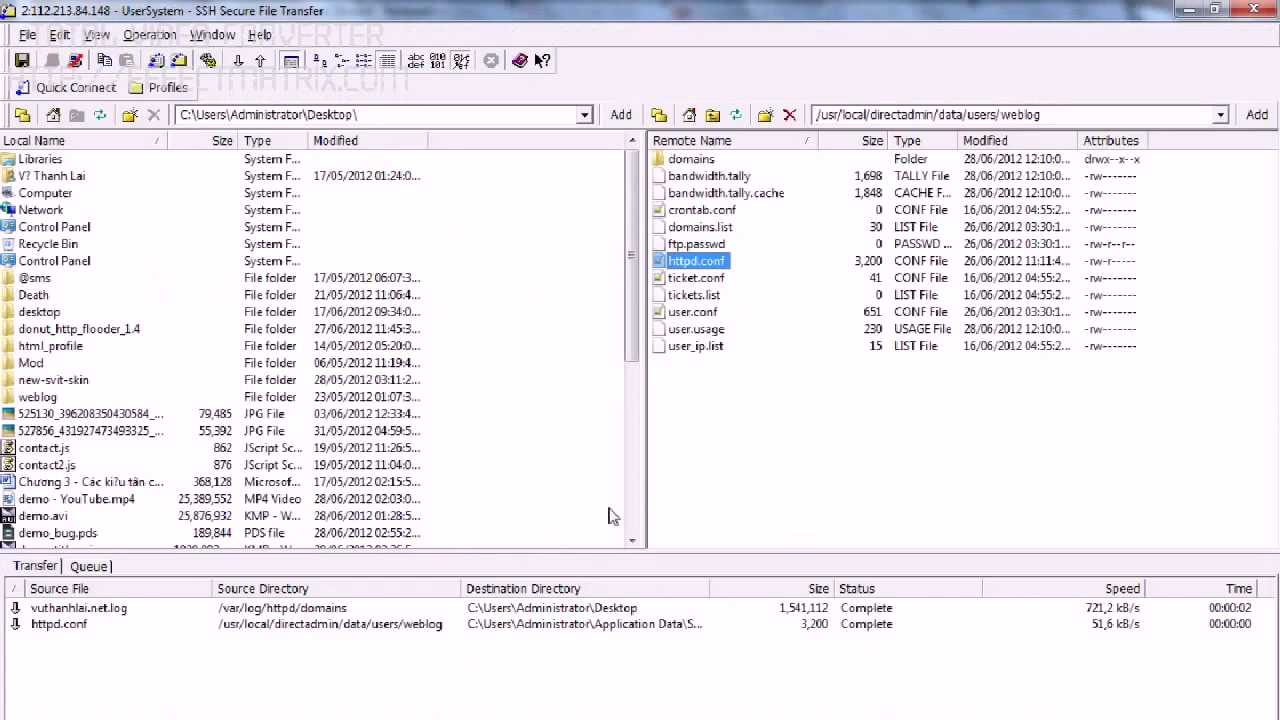
Navigate the remote path to /etc/httpd/conf and open the main httpd.conf in Notepad++.
{"action": "left_click", "coordinate": [872, 114]}
{"action": "type", "text": "/"}
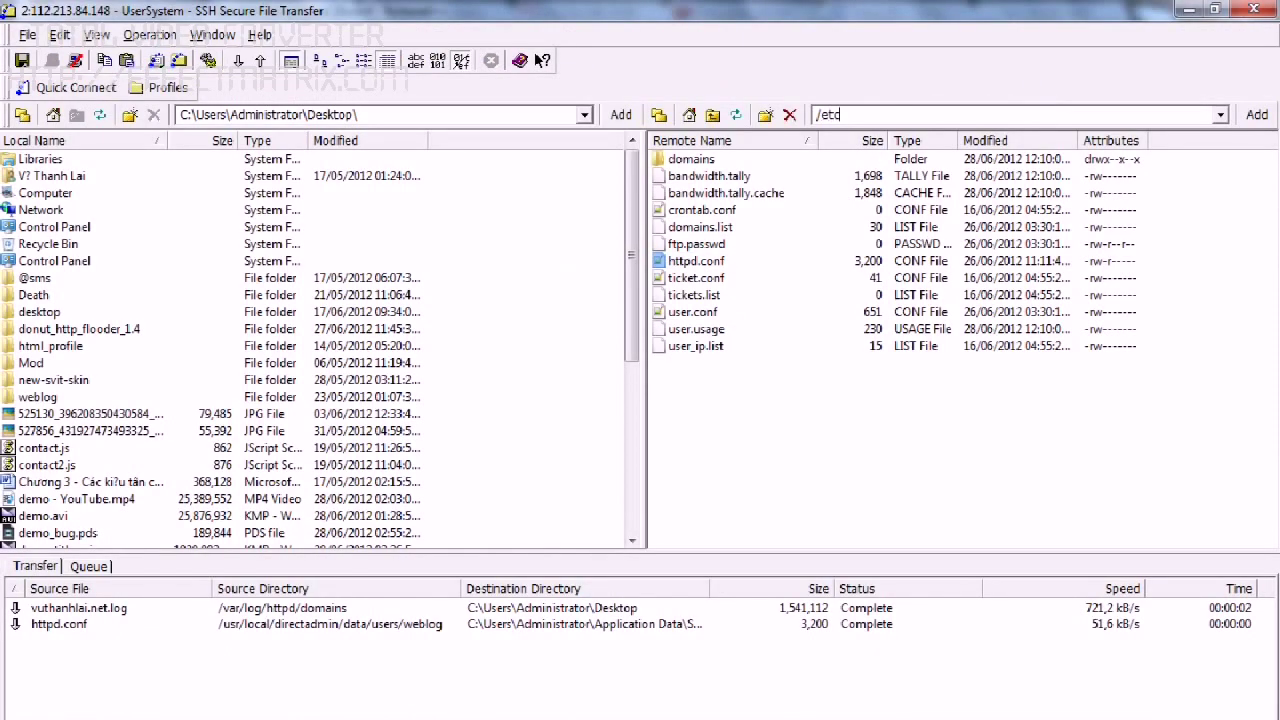
{"action": "type", "text": "etc"}
{"action": "key", "text": "Return"}
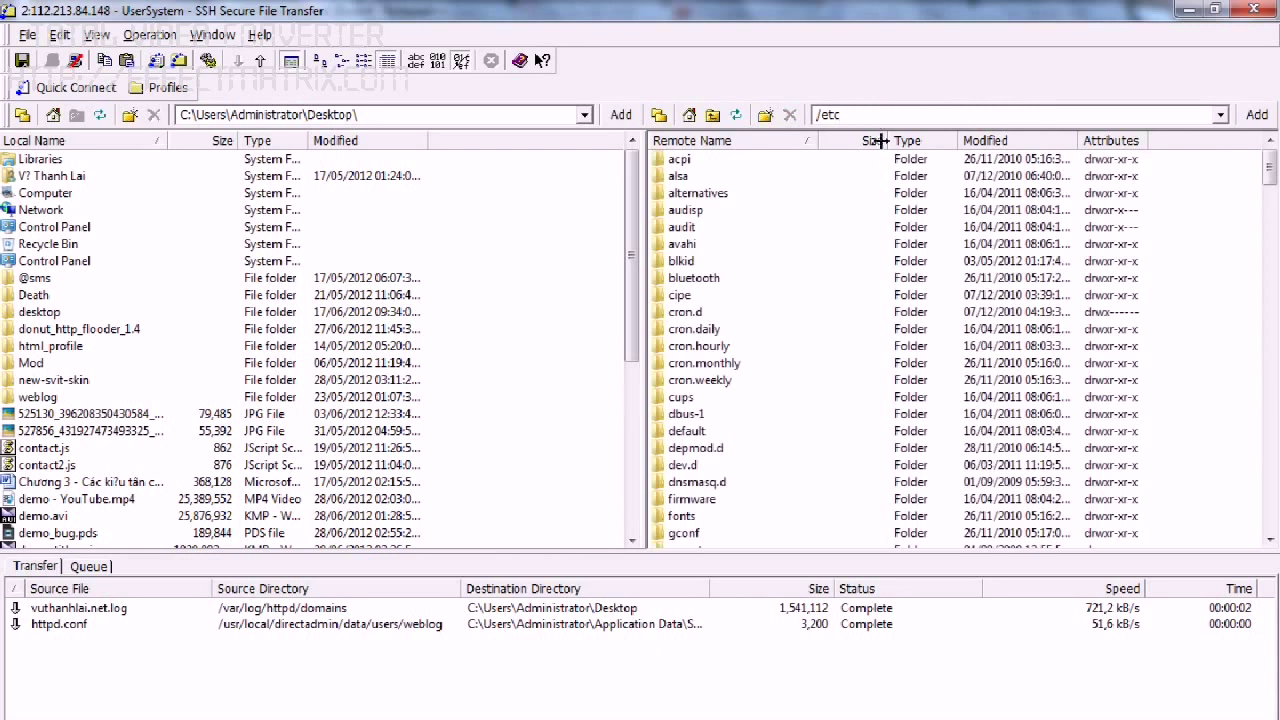
{"action": "type", "text": "/httpd"}
{"action": "key", "text": "Return"}
{"action": "double_click", "coordinate": [686, 178]}
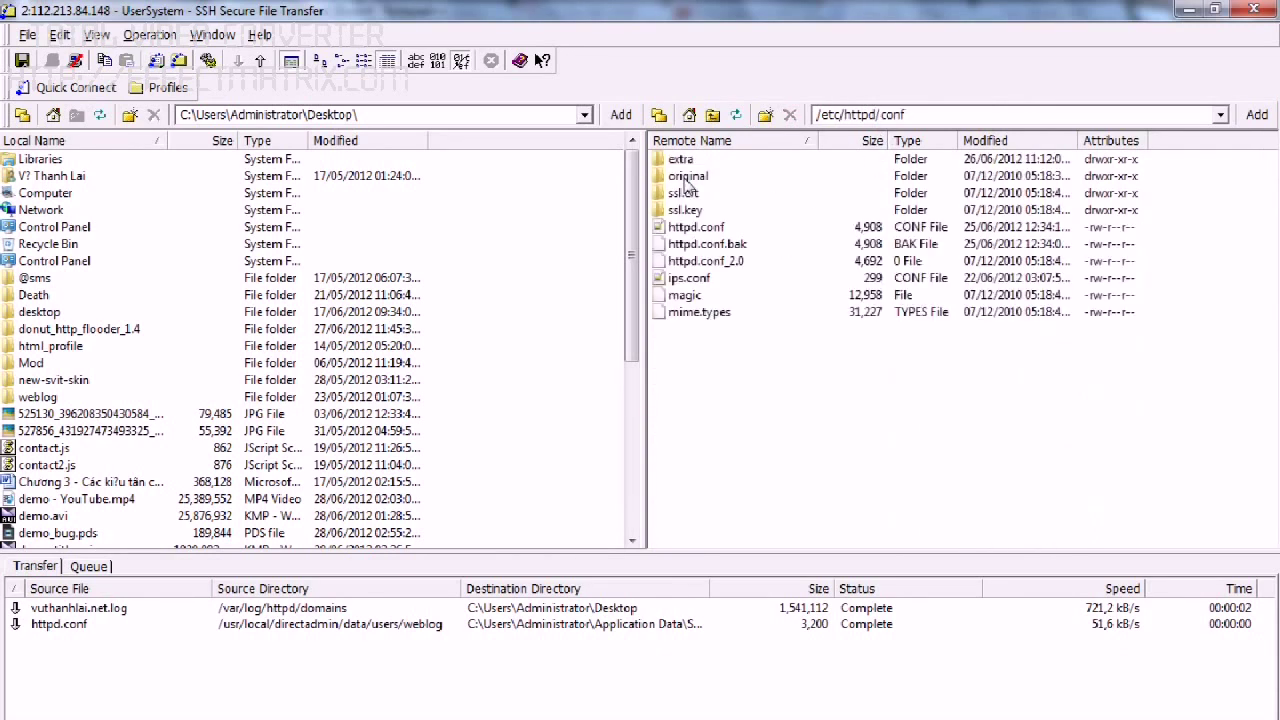
{"action": "double_click", "coordinate": [706, 236]}
{"action": "scroll", "coordinate": [1040, 287], "scroll_direction": "down", "scroll_amount": 6}
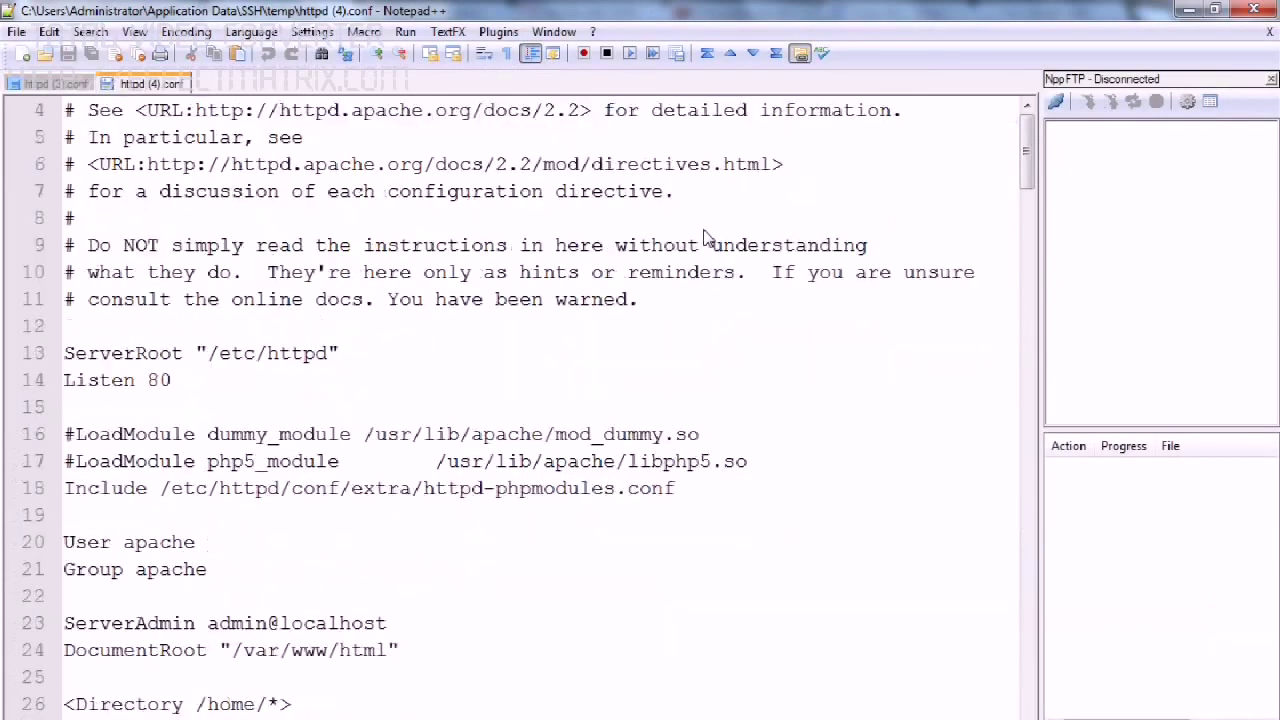
Locate the combined LogFormat string on line 72 of the main httpd.conf and copy it.
{"action": "left_click_drag", "start_coordinate": [1027, 212], "coordinate": [1012, 372]}
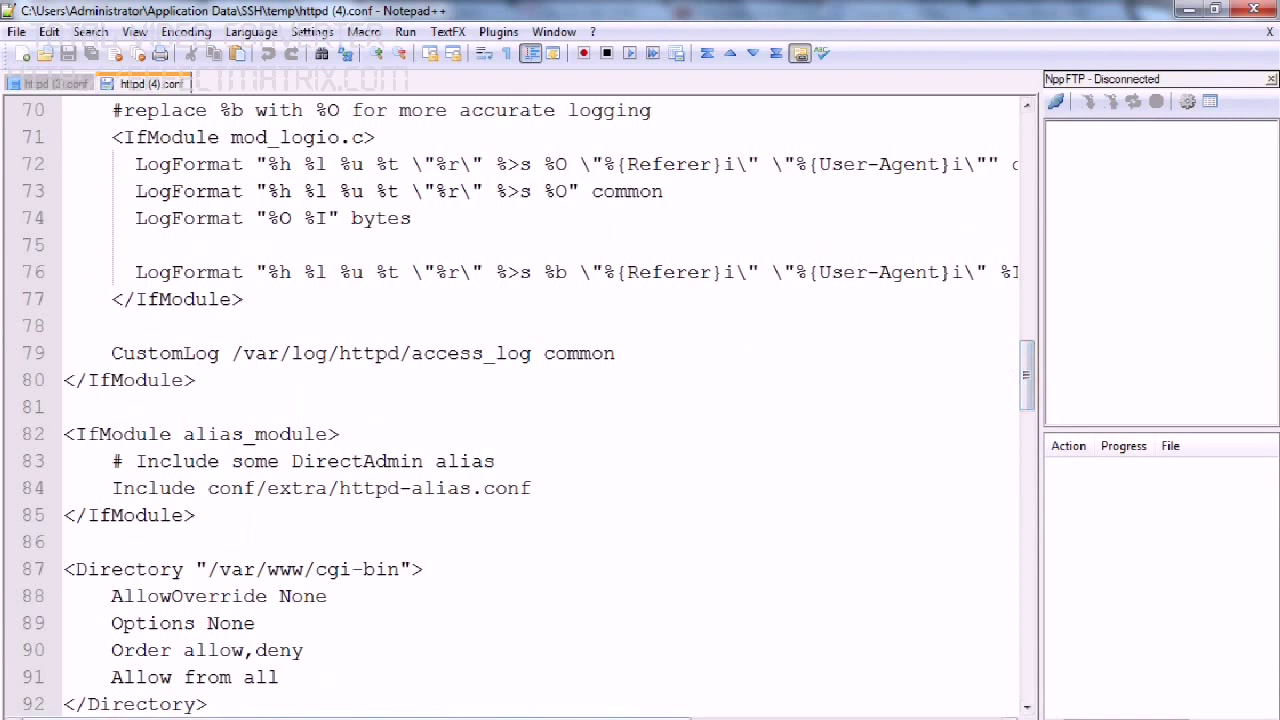
{"action": "scroll", "coordinate": [760, 329], "scroll_direction": "right", "scroll_amount": 5}
{"action": "double_click", "coordinate": [860, 164]}
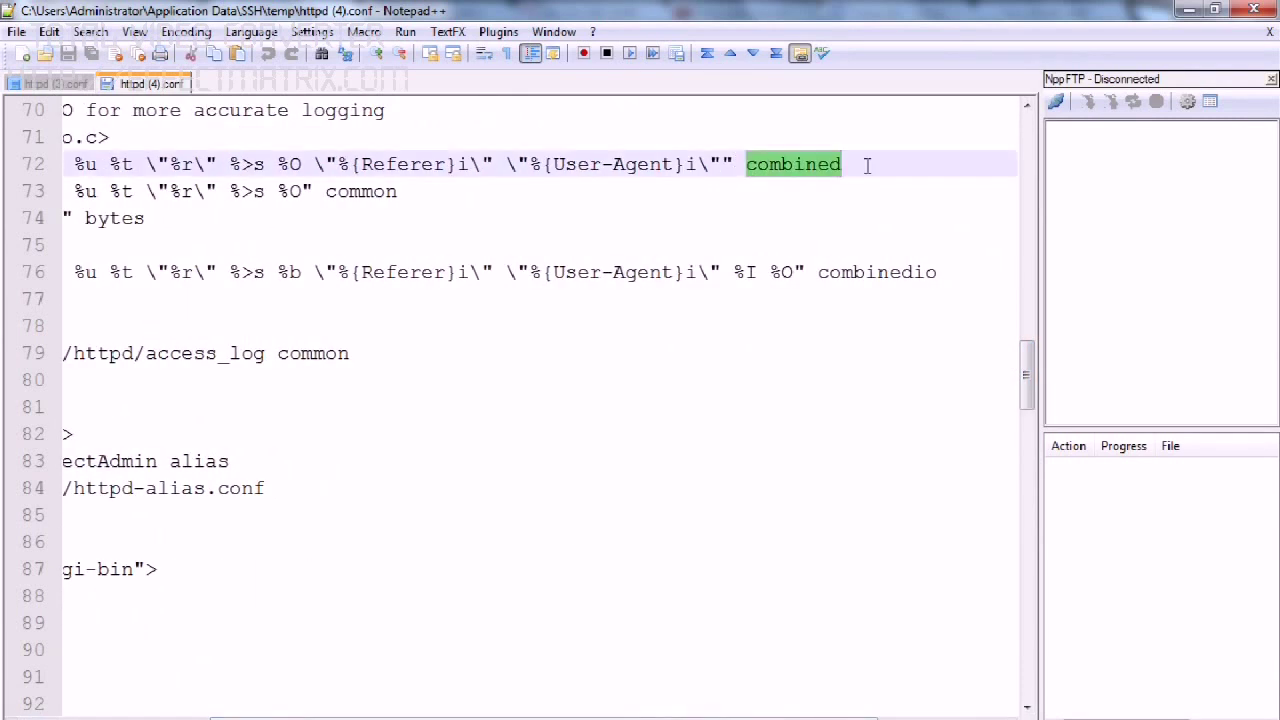
{"action": "left_click", "coordinate": [70, 85]}
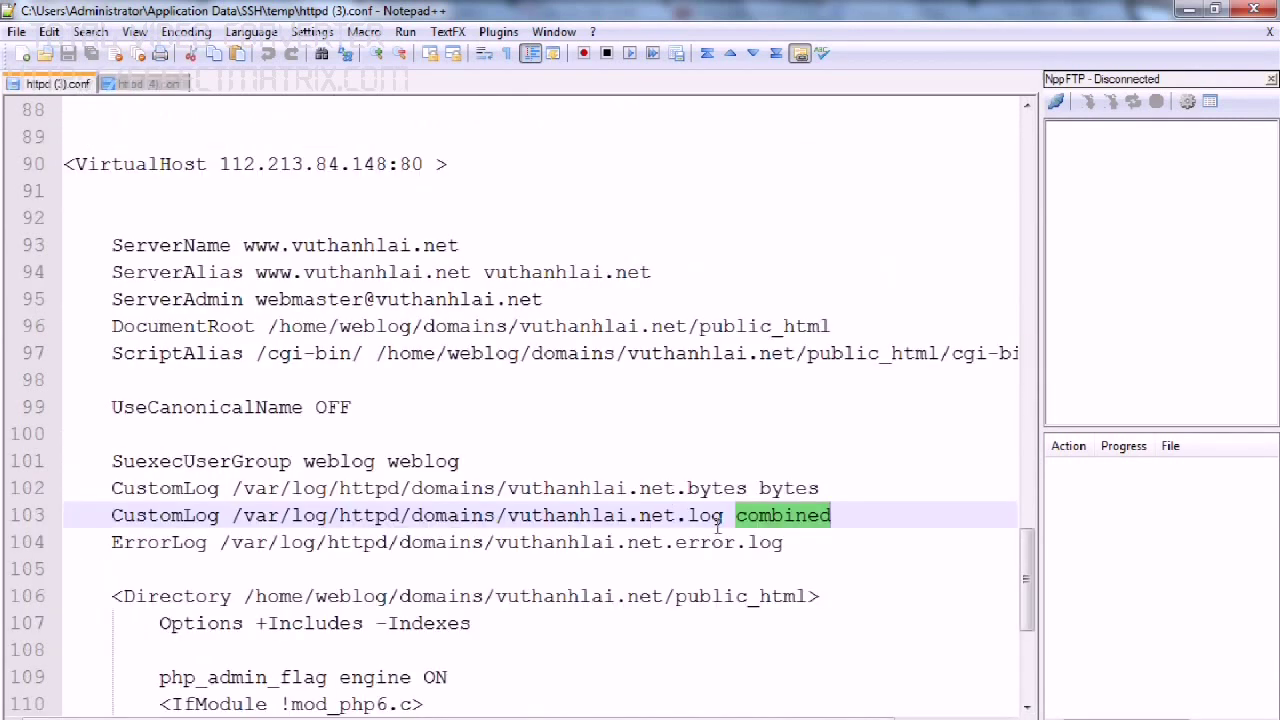
{"action": "left_click", "coordinate": [148, 86]}
{"action": "left_click_drag", "start_coordinate": [716, 164], "coordinate": [272, 152]}
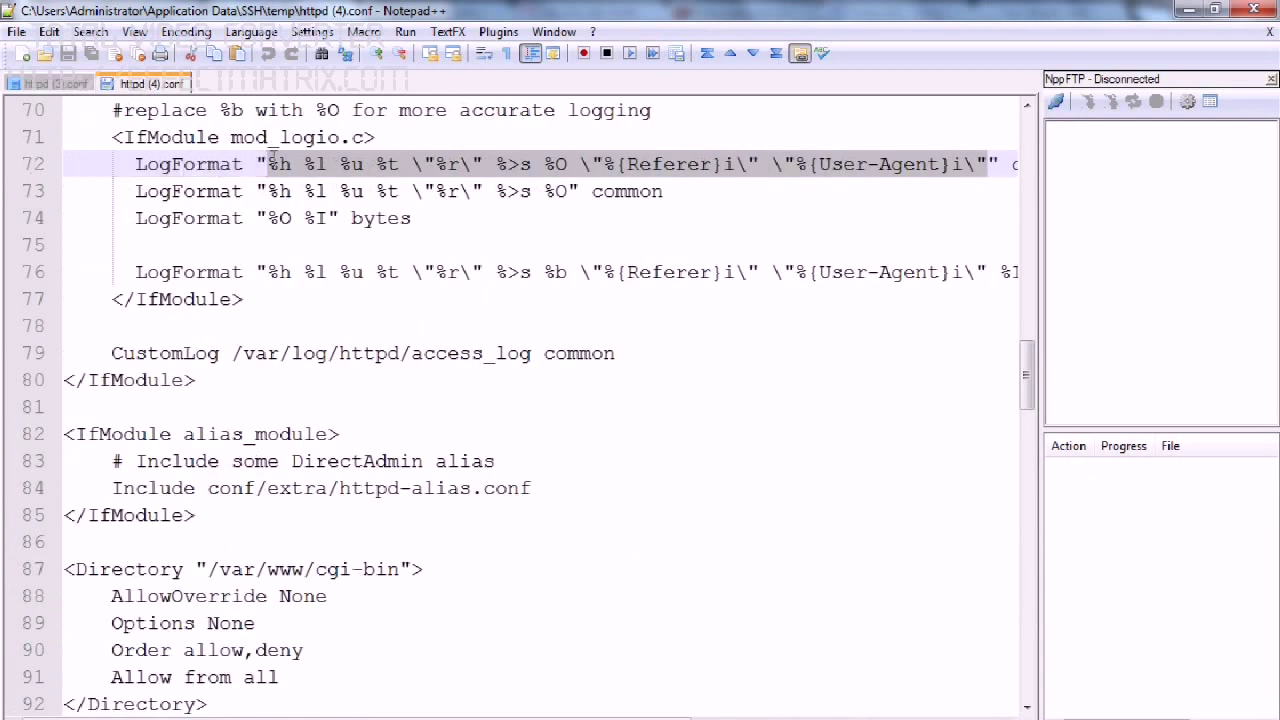
{"action": "key", "text": "ctrl+c"}
Paste it into a new document and convert \" to " with TextFX Characters unEscape.
{"action": "key", "text": "ctrl+n"}
{"action": "key", "text": "ctrl+v"}
{"action": "key", "text": "ctrl+a"}
{"action": "left_click", "coordinate": [460, 36]}
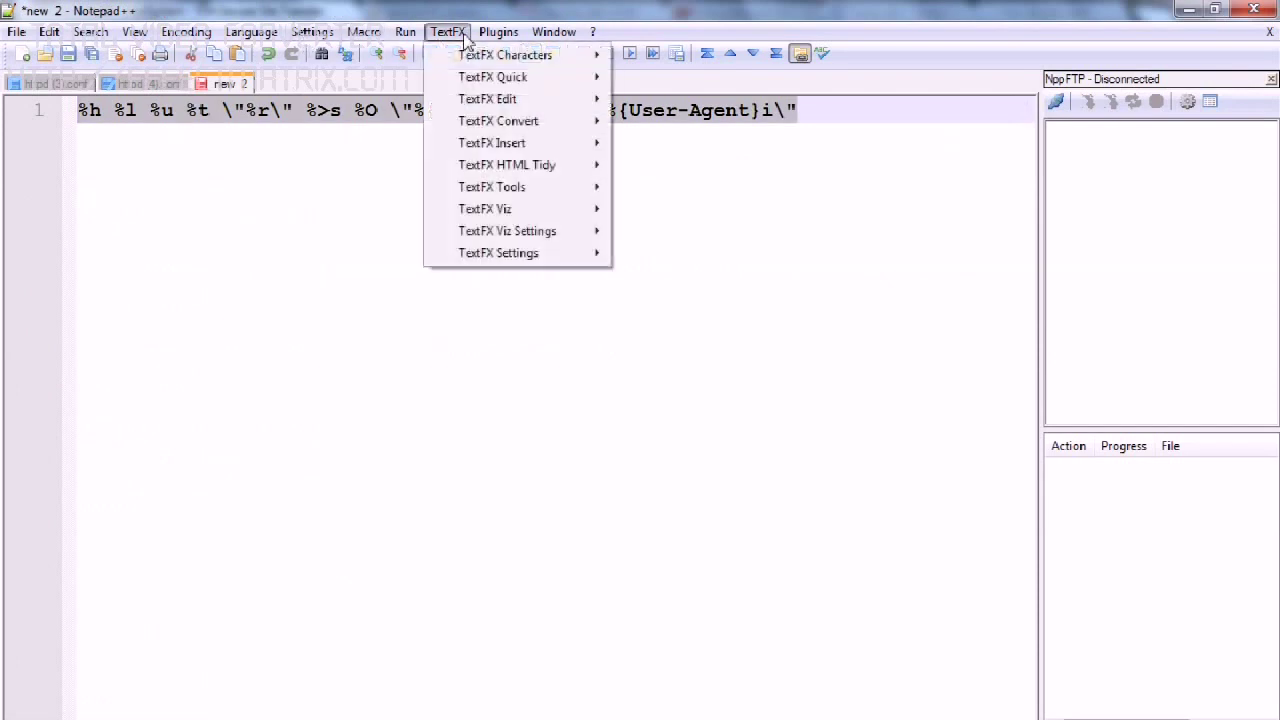
{"action": "mouse_move", "coordinate": [517, 72]}
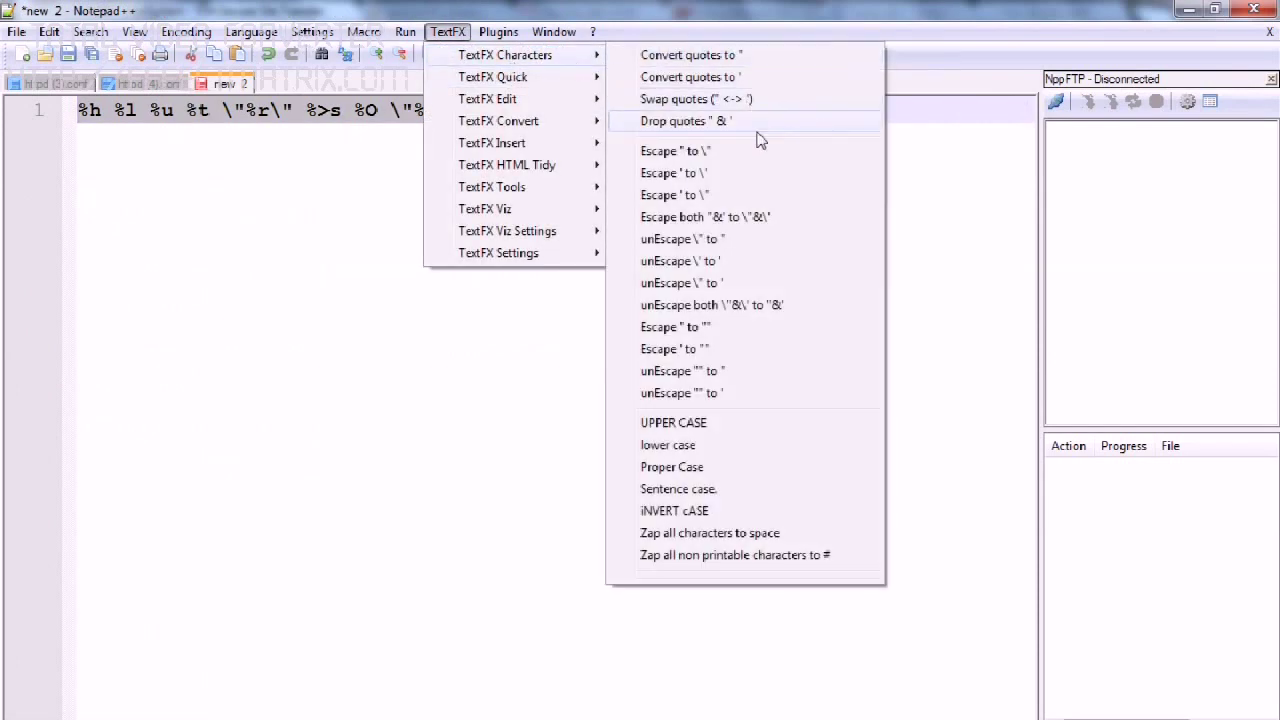
{"action": "left_click", "coordinate": [737, 242]}
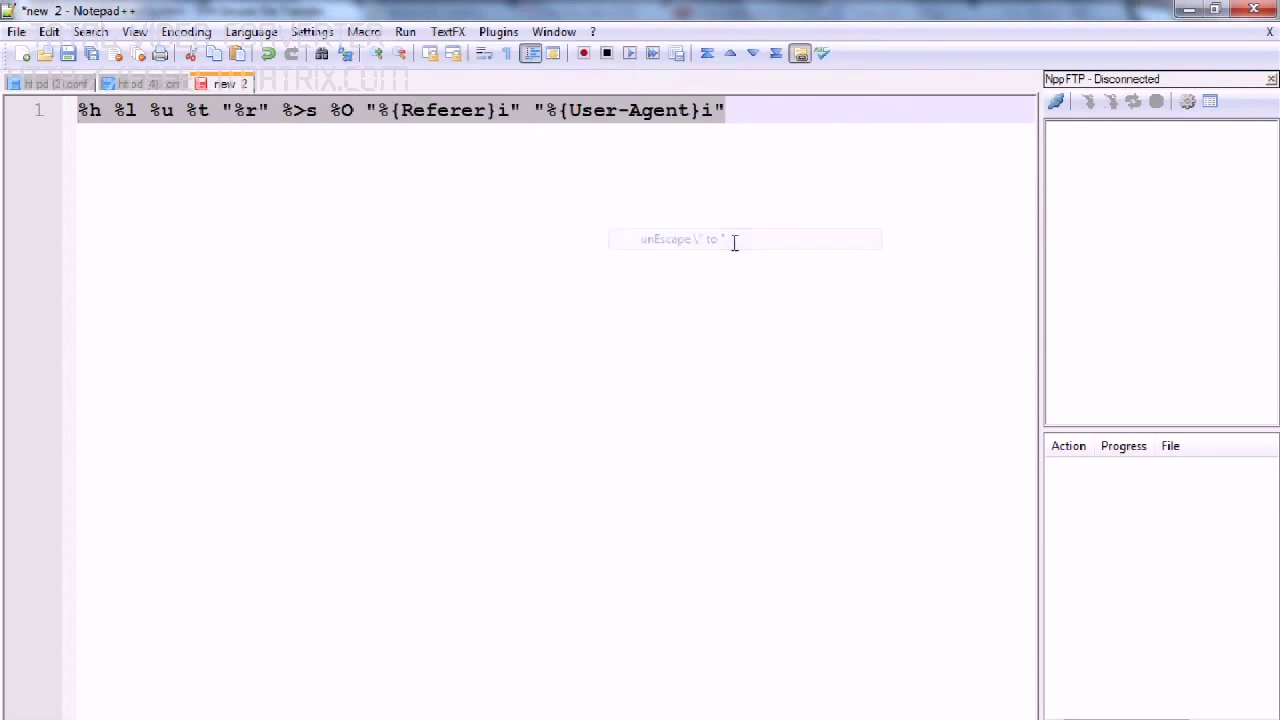
Copy the cleaned format string and switch back to the browser's project form.
{"action": "left_click", "coordinate": [677, 163]}
{"action": "left_click_drag", "start_coordinate": [769, 122], "coordinate": [10, 110]}
{"action": "right_click", "coordinate": [122, 112]}
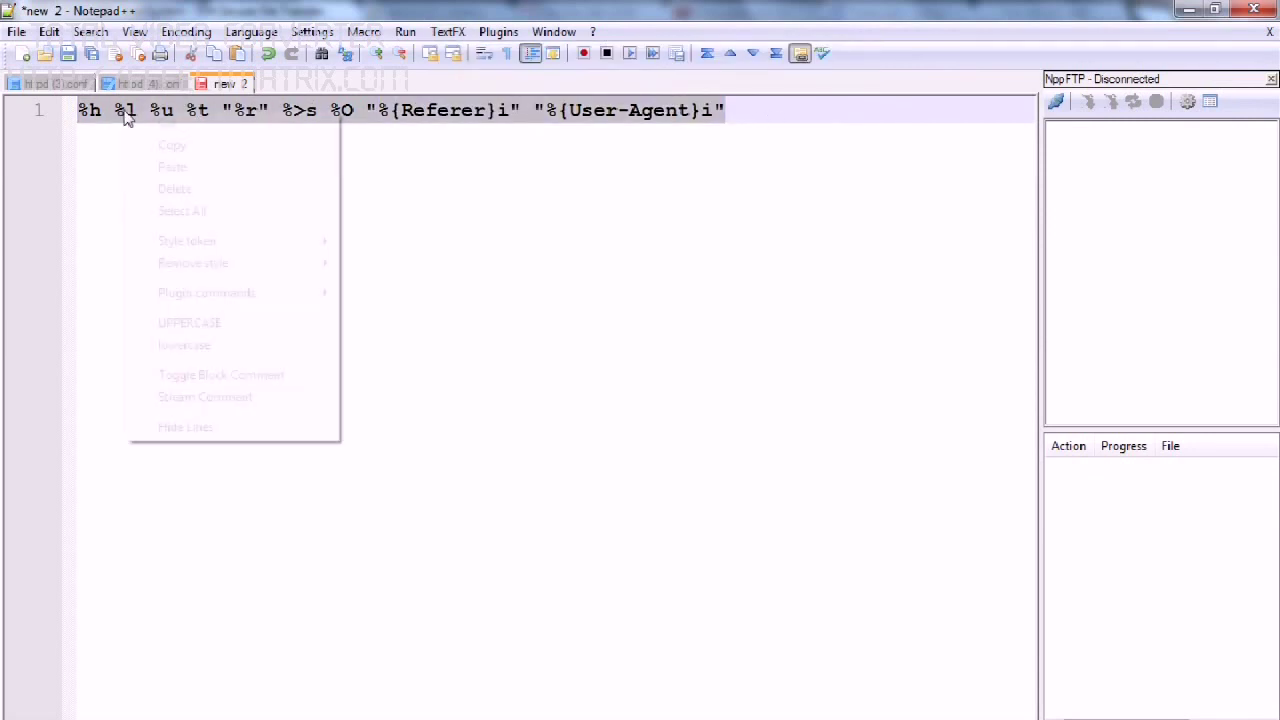
{"action": "left_click", "coordinate": [150, 174]}
{"action": "key", "text": "alt+Tab"}
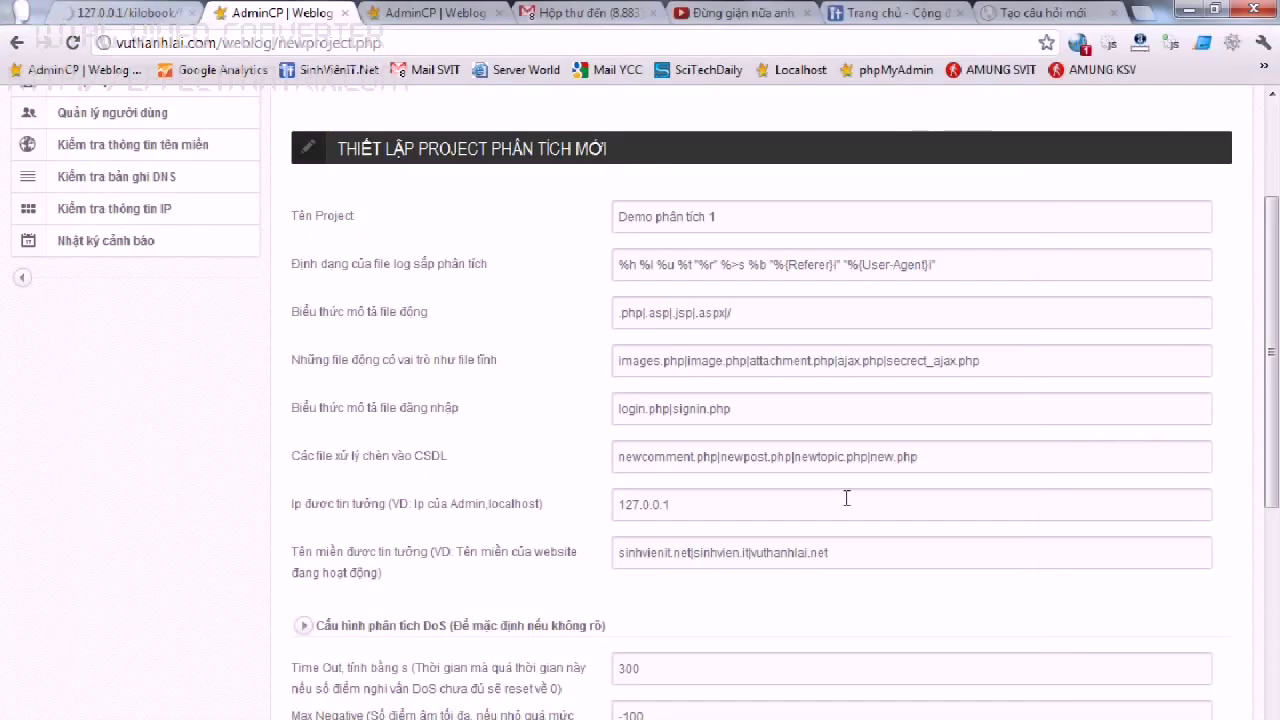
Replace the log-format field with the cleaned format and submit the form with Tiếp tục.
{"action": "left_click_drag", "start_coordinate": [959, 272], "coordinate": [368, 276]}
{"action": "key", "text": "ctrl+v"}
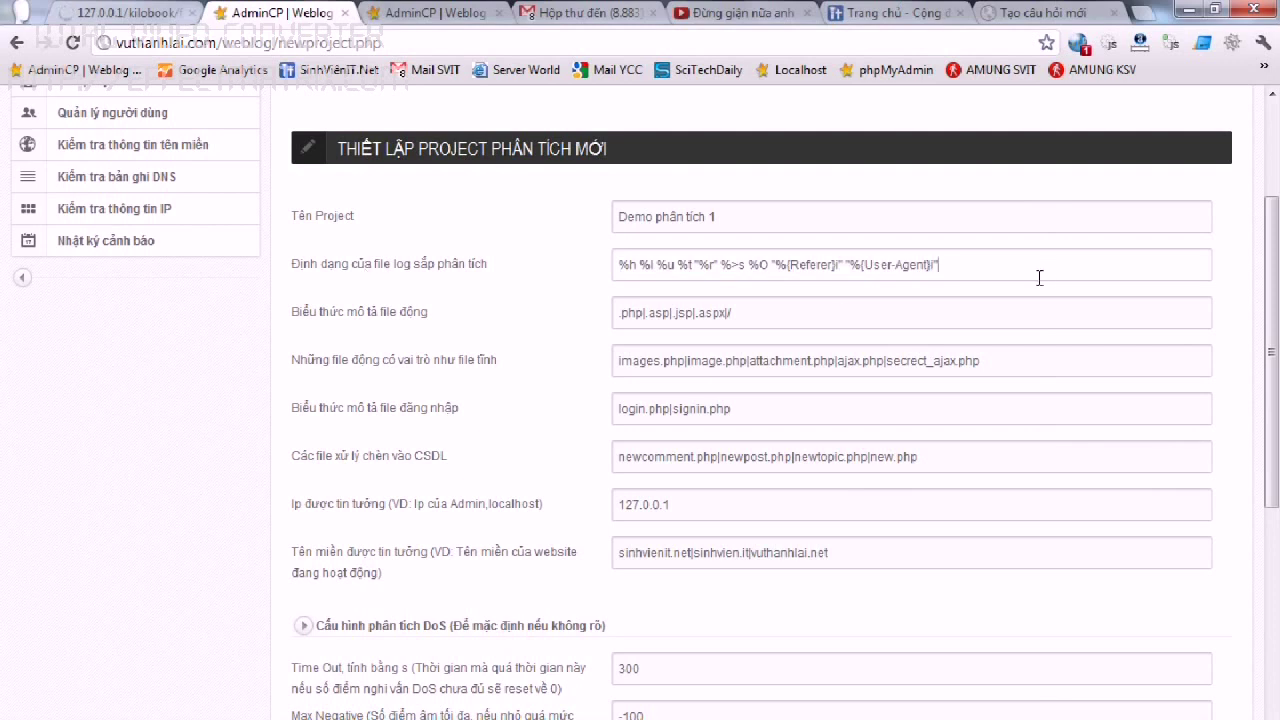
{"action": "scroll", "coordinate": [1040, 280], "scroll_direction": "down", "scroll_amount": 1}
{"action": "scroll", "coordinate": [1040, 285], "scroll_direction": "down", "scroll_amount": 3}
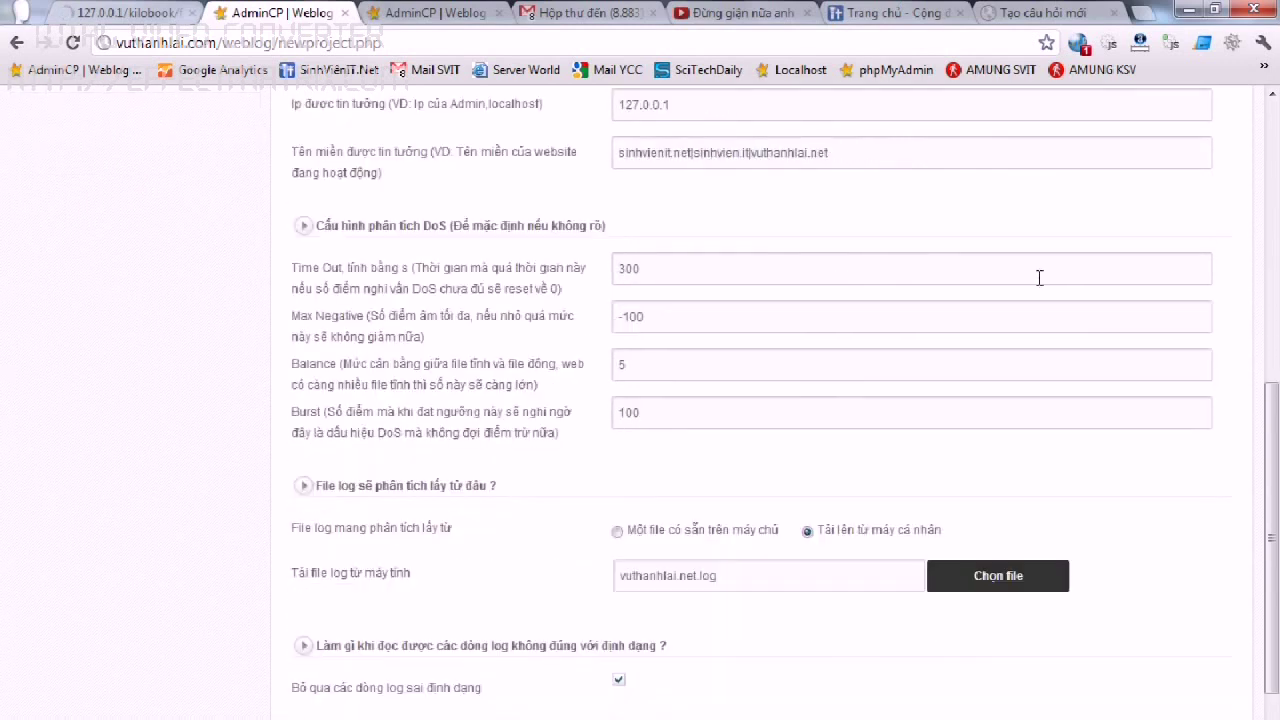
{"action": "scroll", "coordinate": [858, 536], "scroll_direction": "down", "scroll_amount": 1}
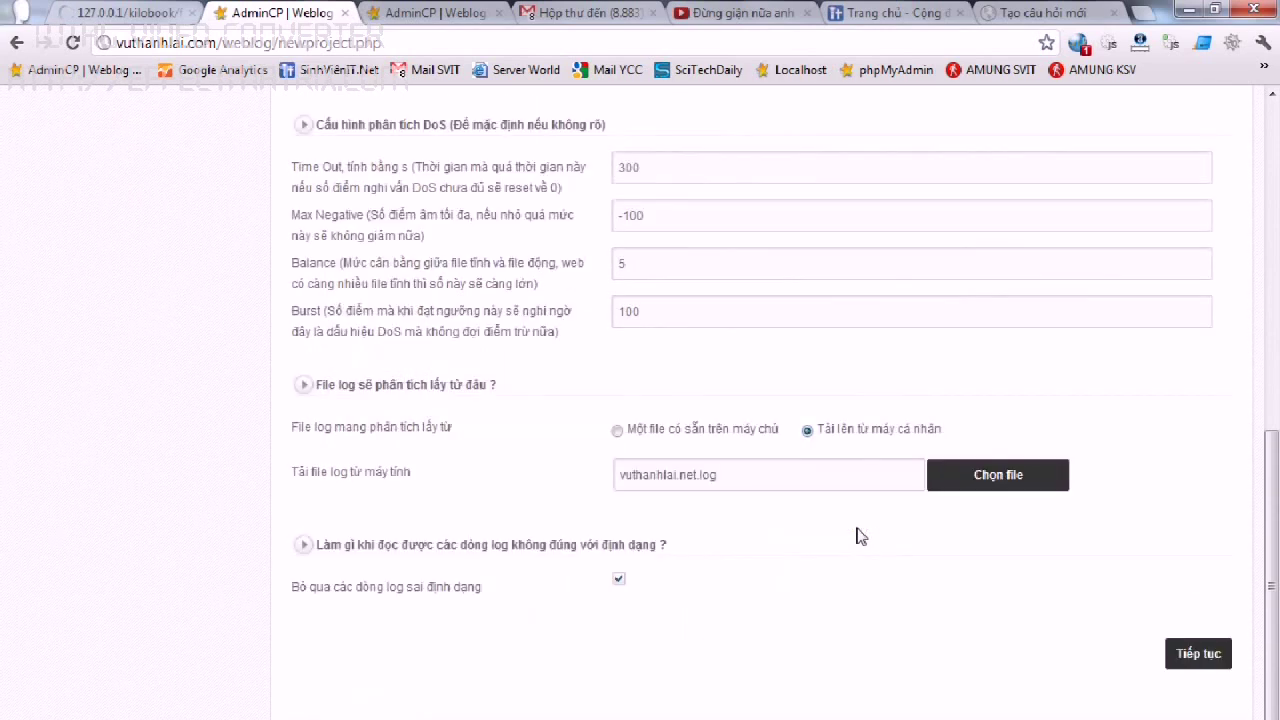
{"action": "left_click", "coordinate": [1190, 653]}
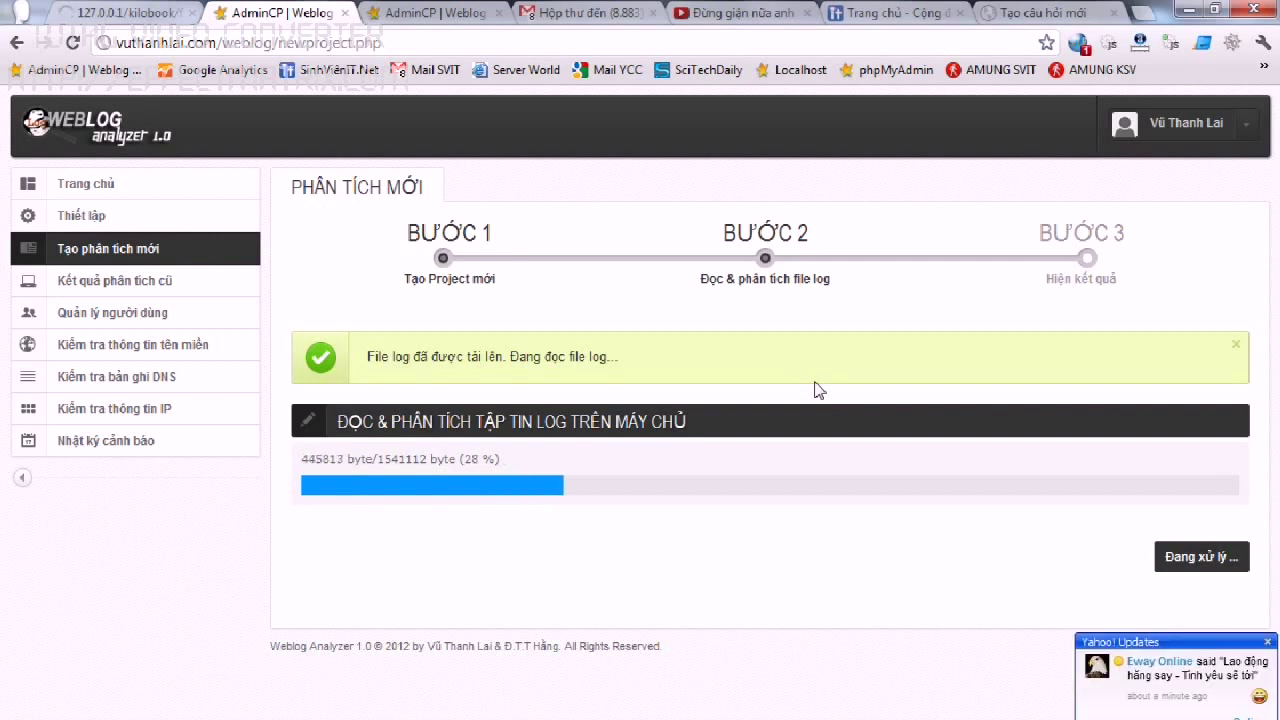
Dismiss the Yahoo! Updates chat popup while the log is parsed and analysed.
{"action": "left_click", "coordinate": [1267, 641]}
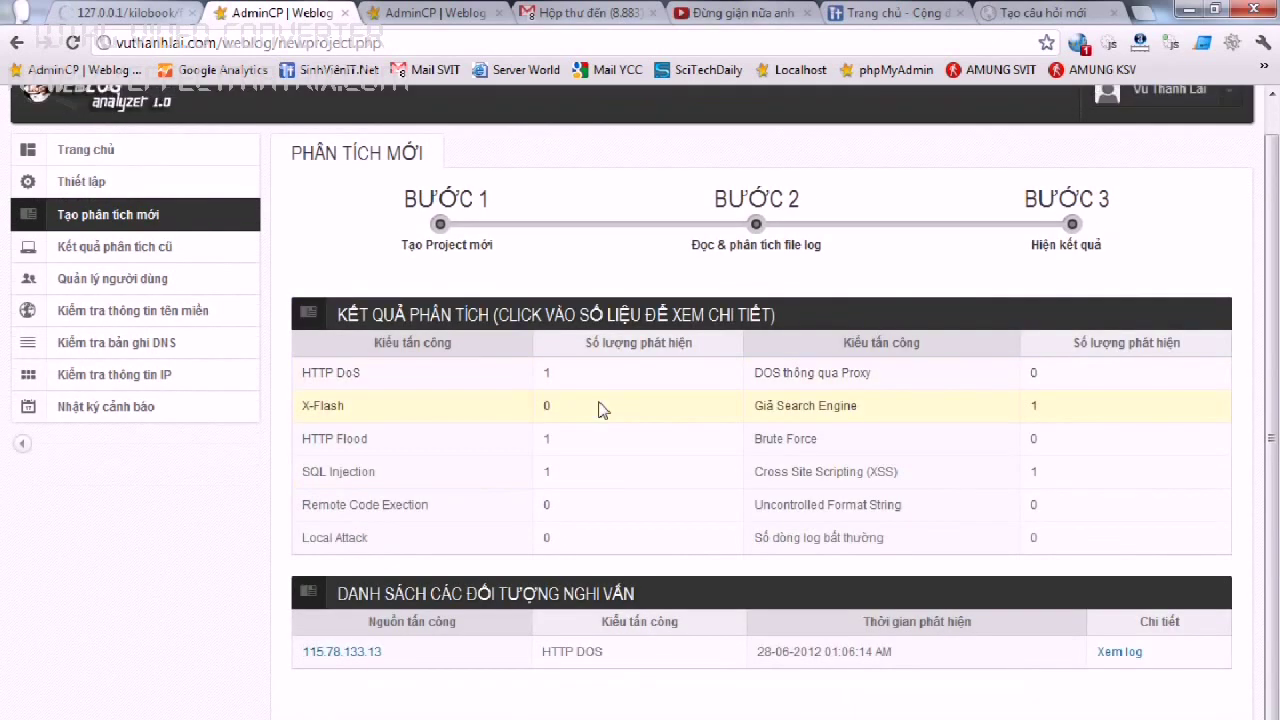
{"action": "left_click", "coordinate": [1110, 652]}
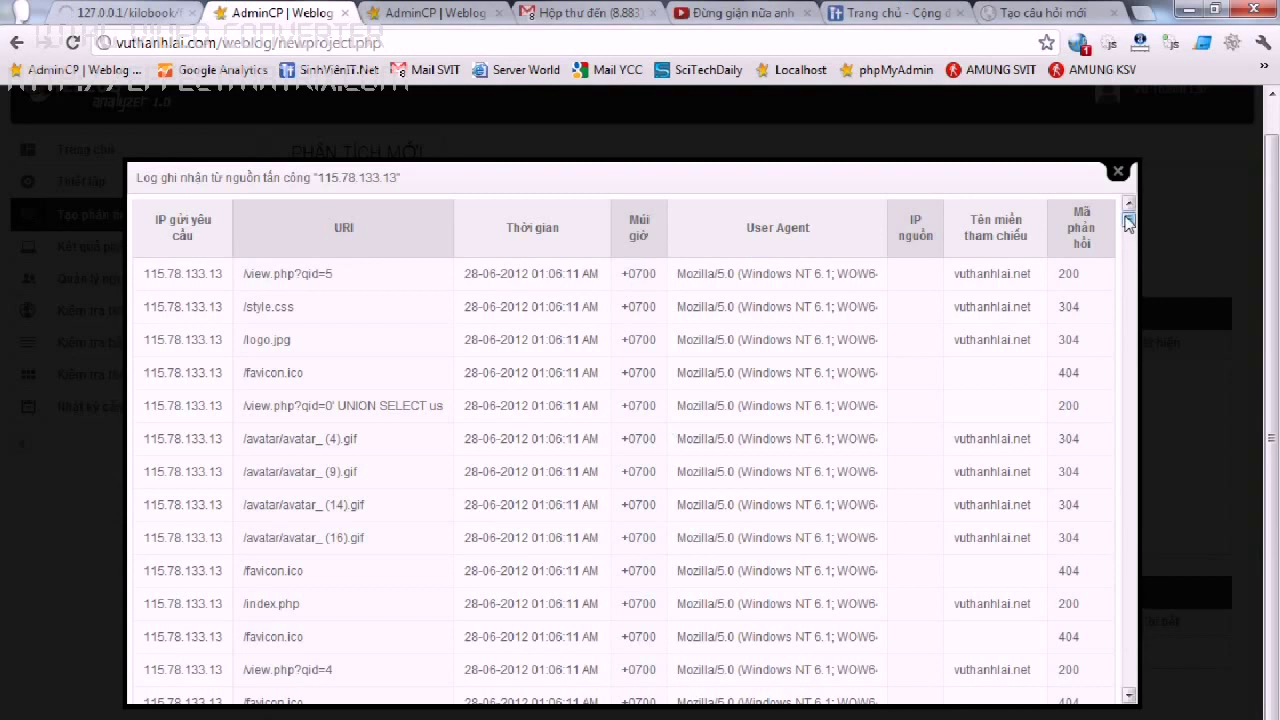
{"action": "left_click_drag", "start_coordinate": [1128, 222], "coordinate": [1128, 272]}
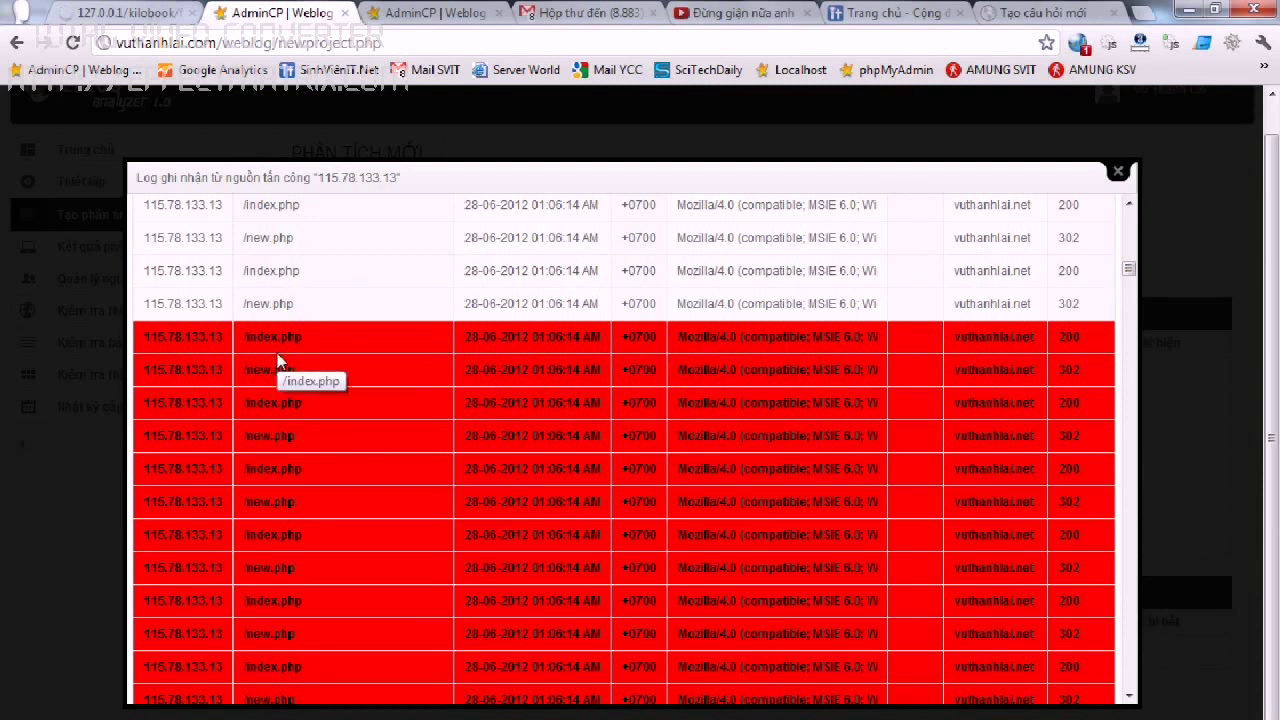
{"action": "scroll", "coordinate": [285, 364], "scroll_direction": "down", "scroll_amount": 3}
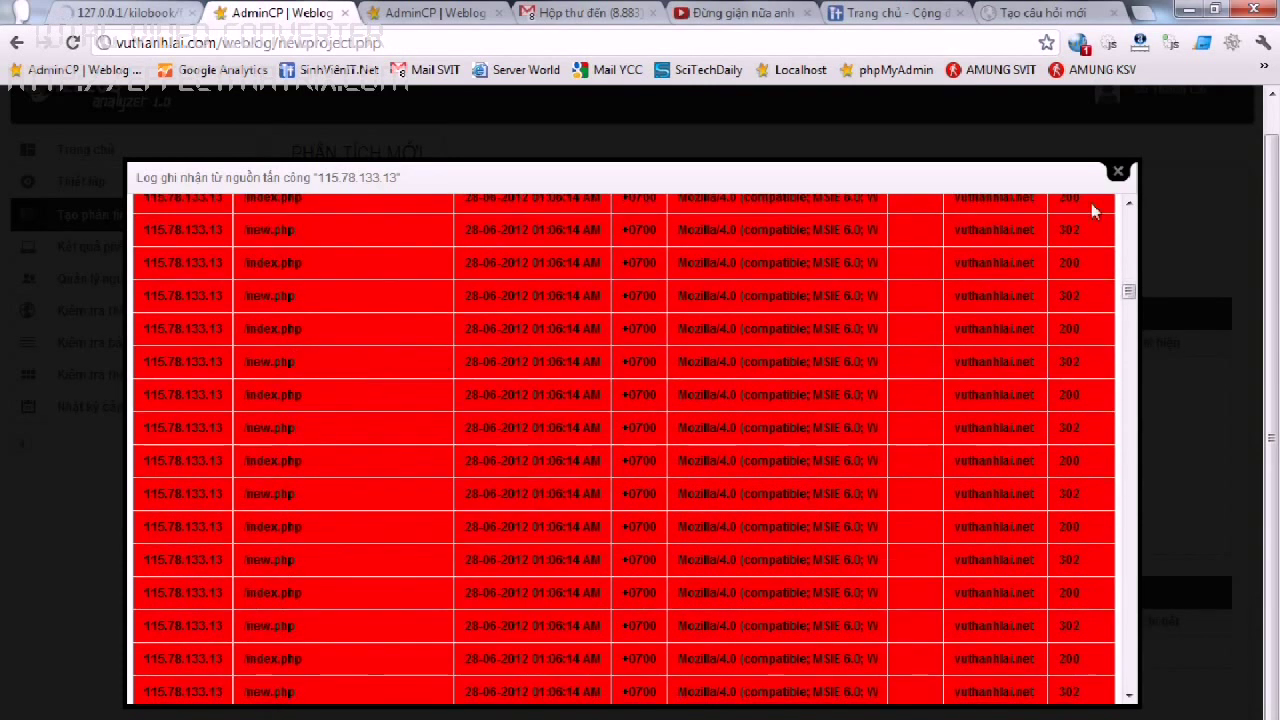
{"action": "left_click", "coordinate": [1118, 172]}
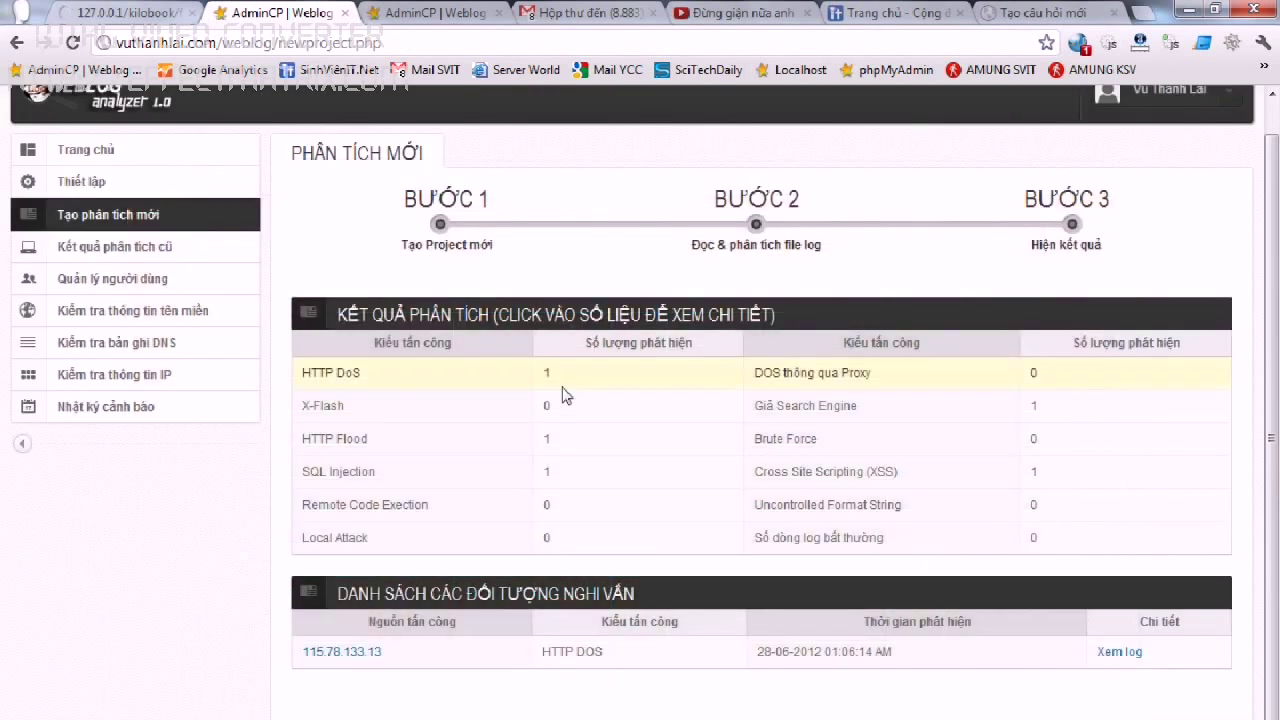
Show the HTTP Flood suspects and review their request log before closing it.
{"action": "left_click", "coordinate": [564, 442]}
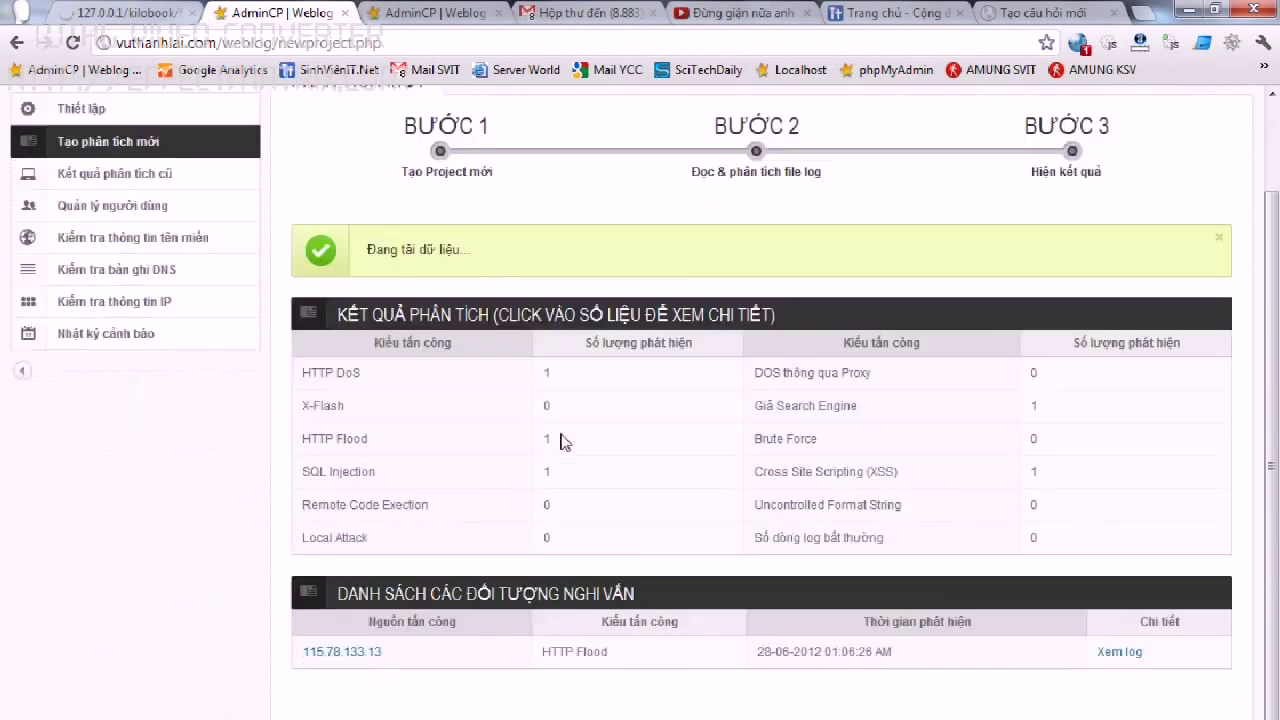
{"action": "left_click", "coordinate": [1112, 655]}
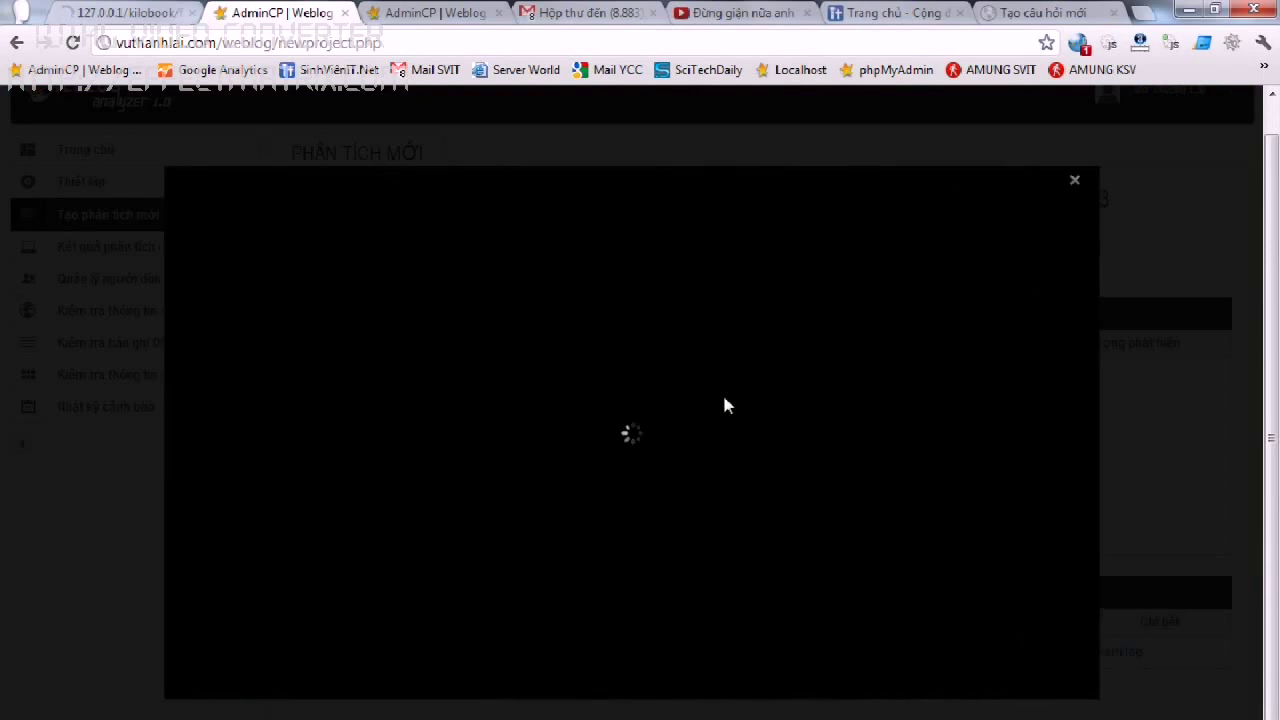
{"action": "left_click_drag", "start_coordinate": [1130, 230], "coordinate": [1117, 705]}
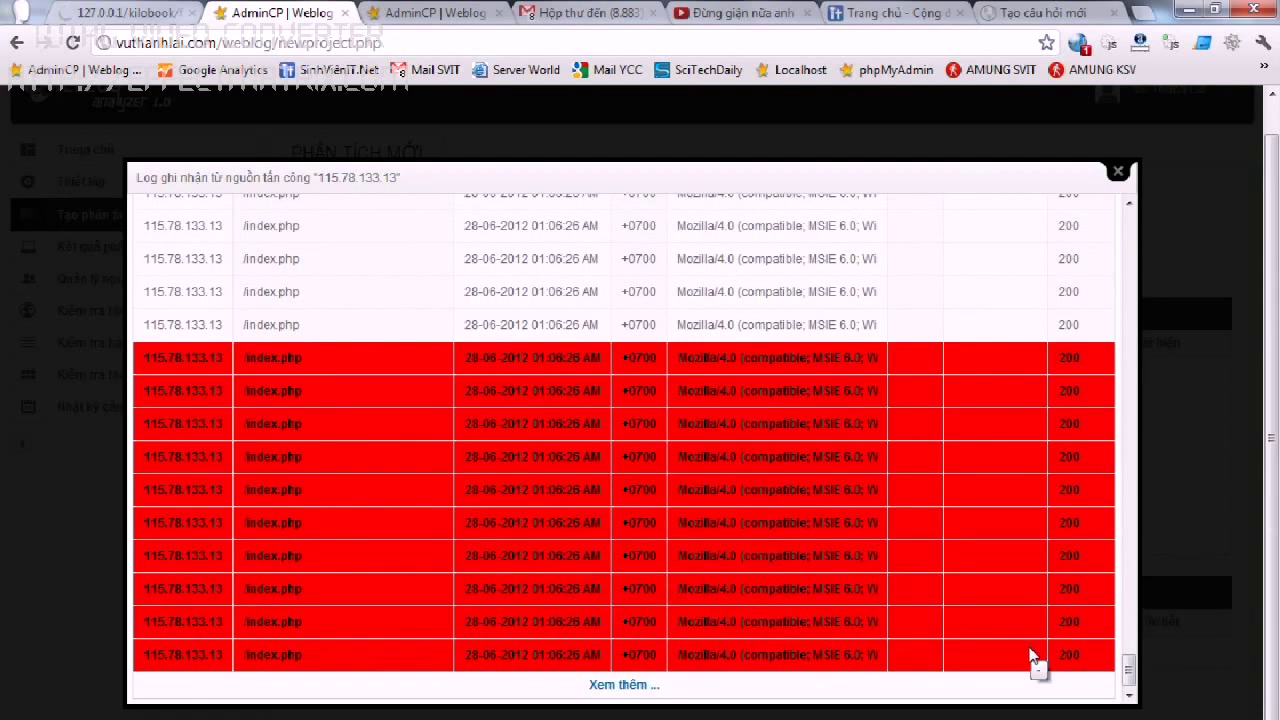
{"action": "left_click", "coordinate": [1117, 175]}
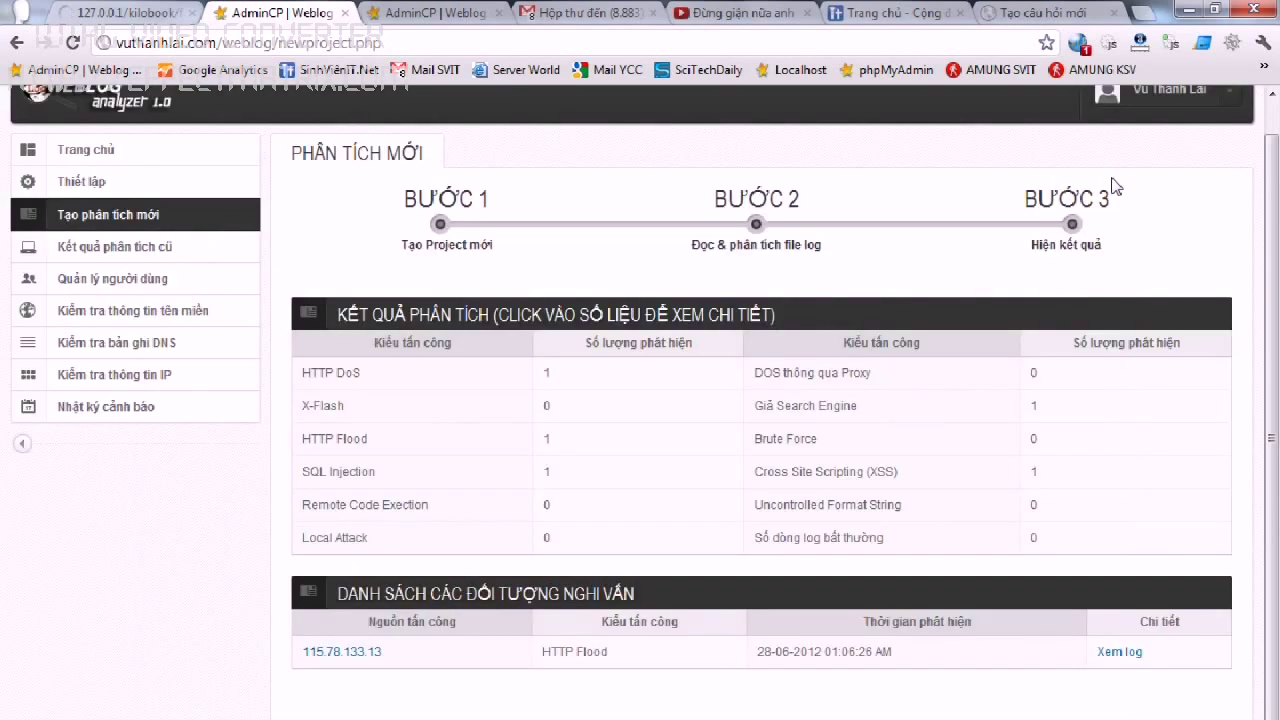
Show SQL Injection suspects and review 115.78.133.13's UNION SELECT request log.
{"action": "left_click", "coordinate": [608, 481]}
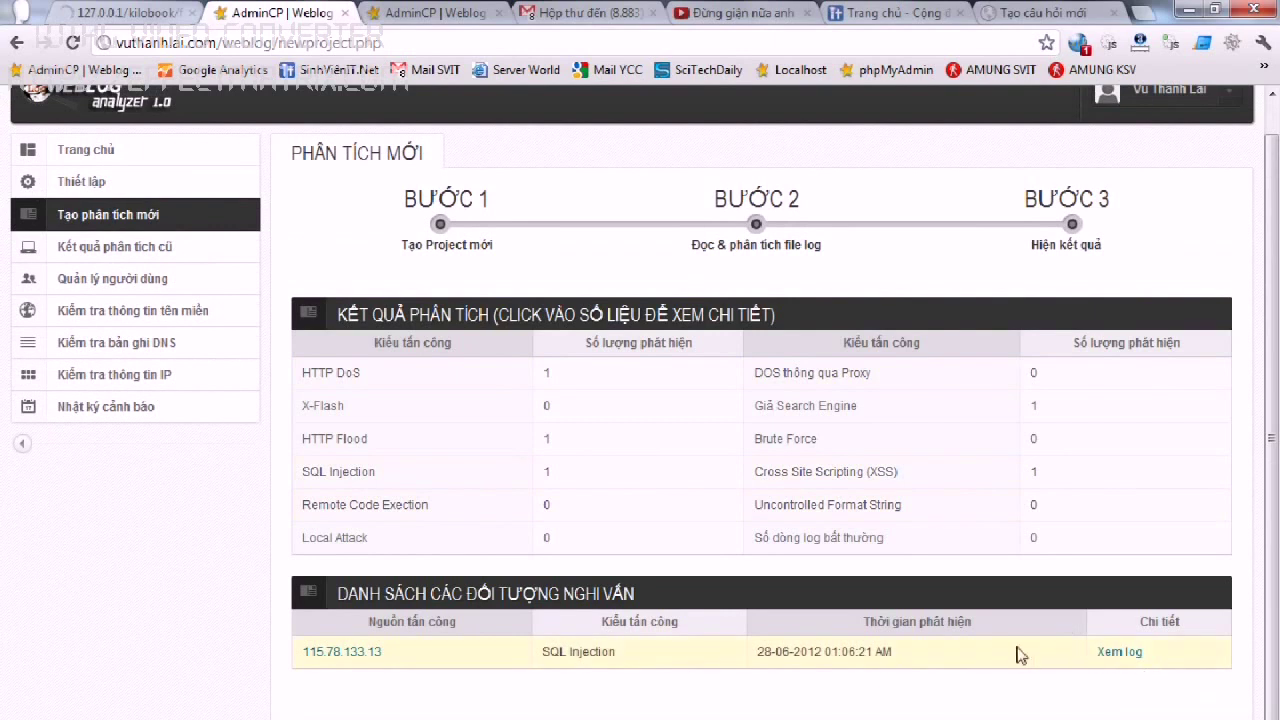
{"action": "left_click", "coordinate": [1117, 652]}
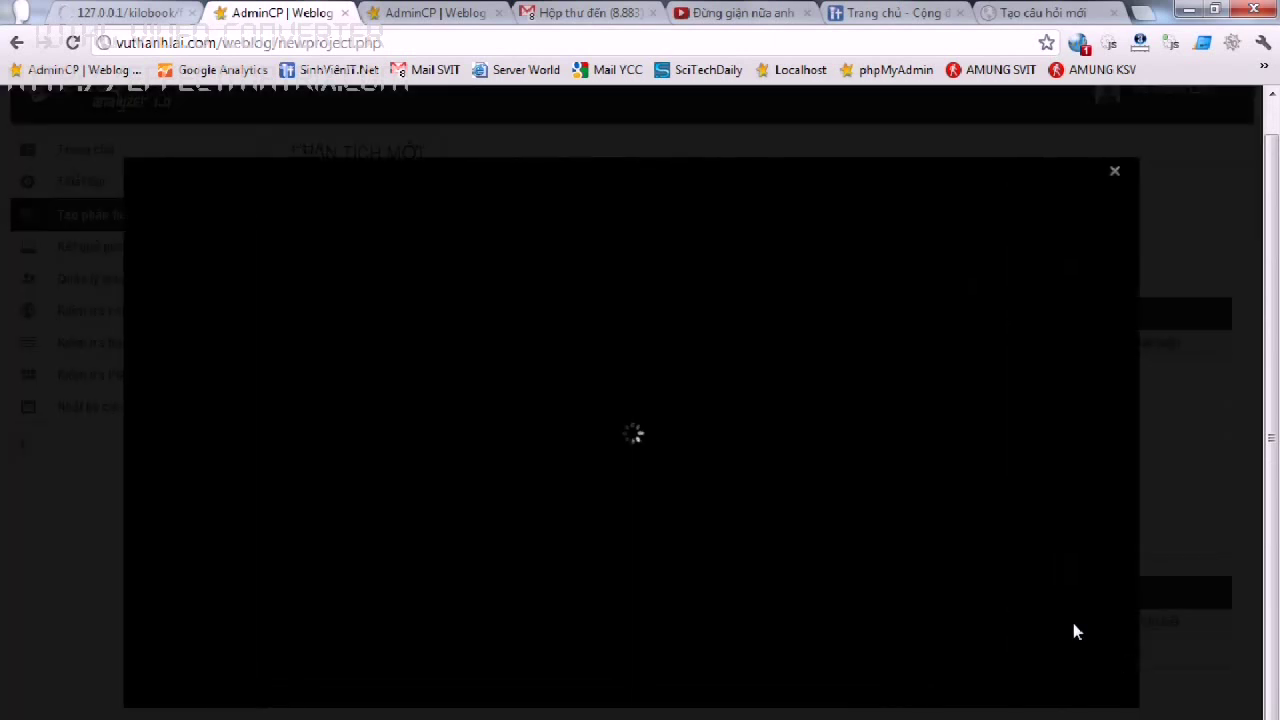
{"action": "left_click_drag", "start_coordinate": [1128, 230], "coordinate": [1063, 329]}
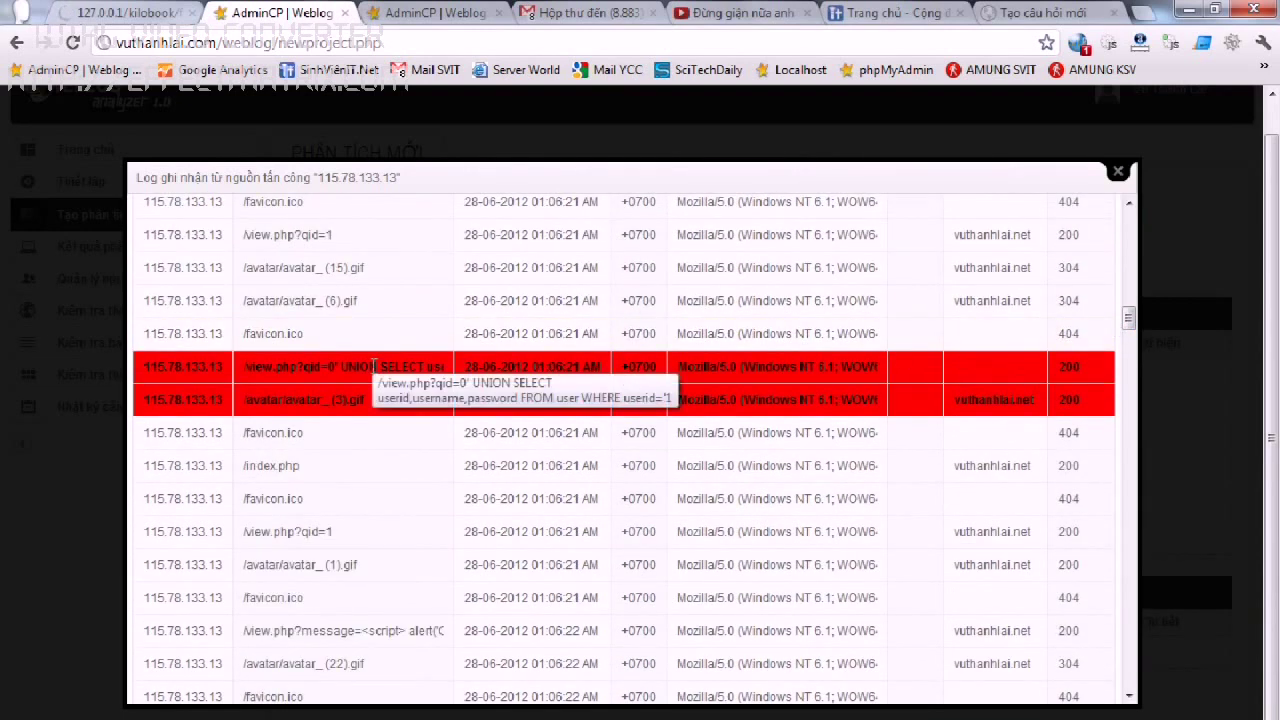
{"action": "left_click", "coordinate": [1117, 172]}
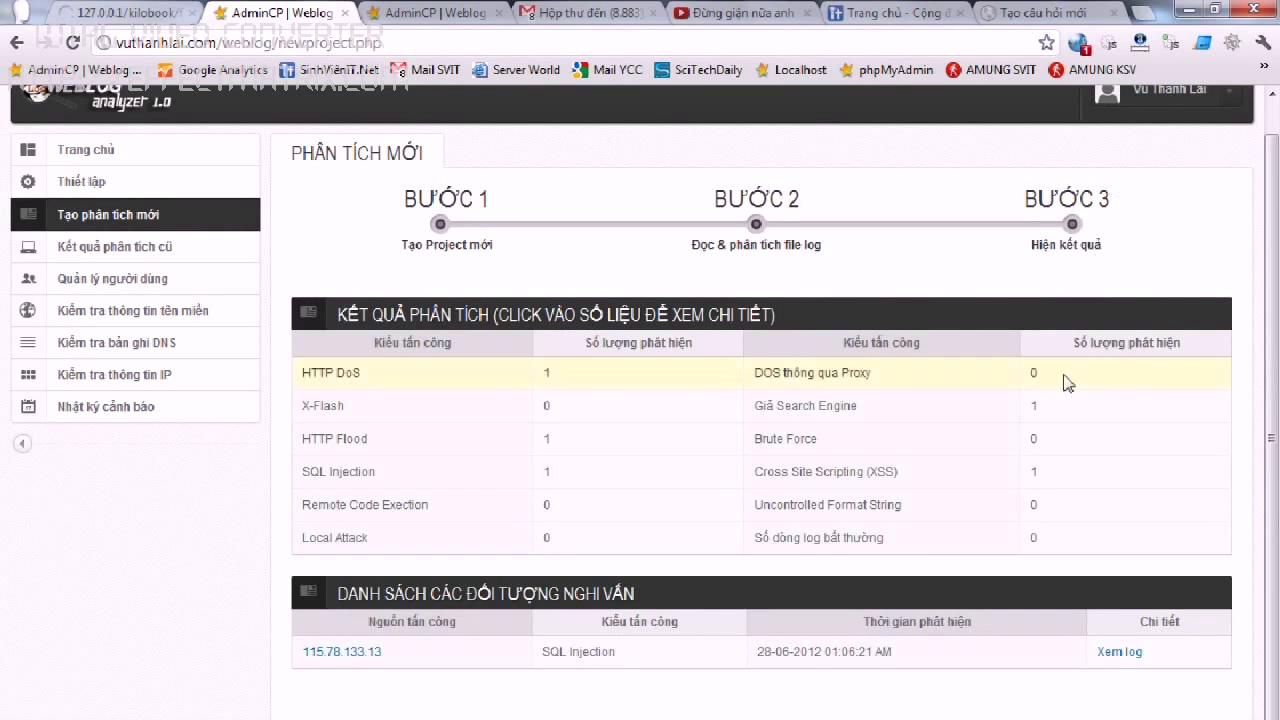
Review the Giả Search Engine suspect's request log, highlighting the Googlebot user agent.
{"action": "left_click", "coordinate": [1062, 416]}
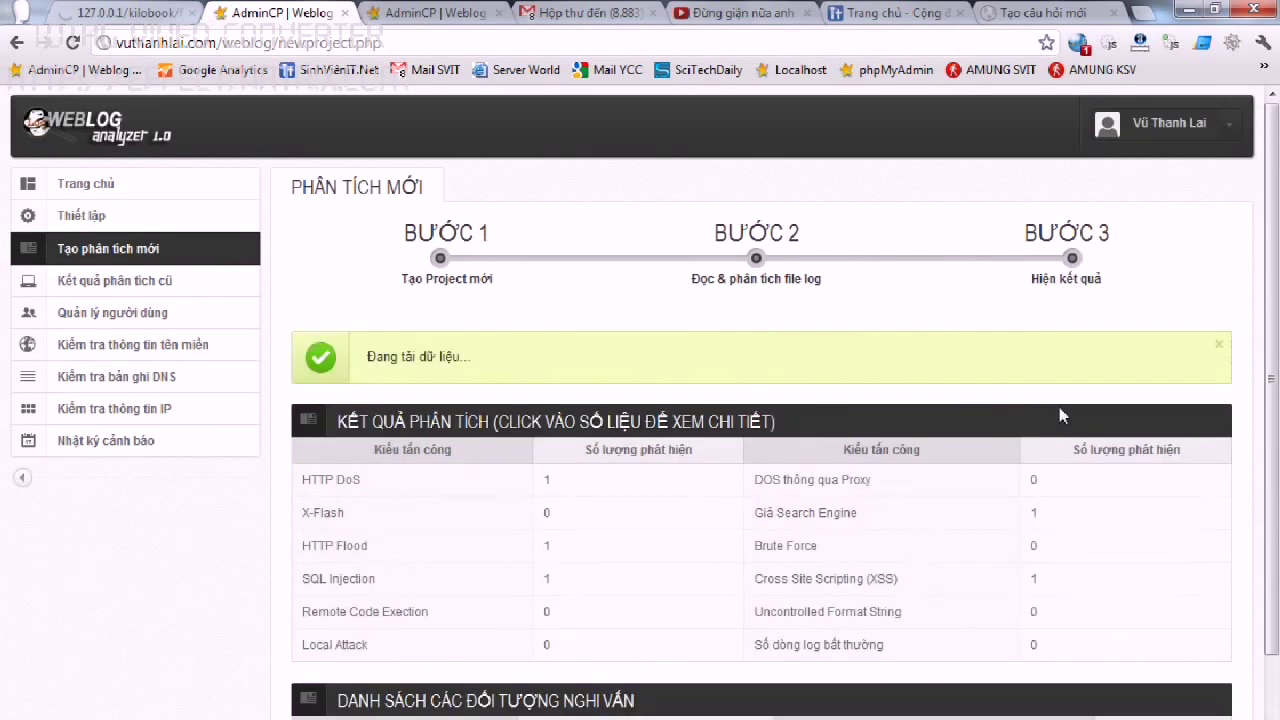
{"action": "left_click", "coordinate": [1127, 653]}
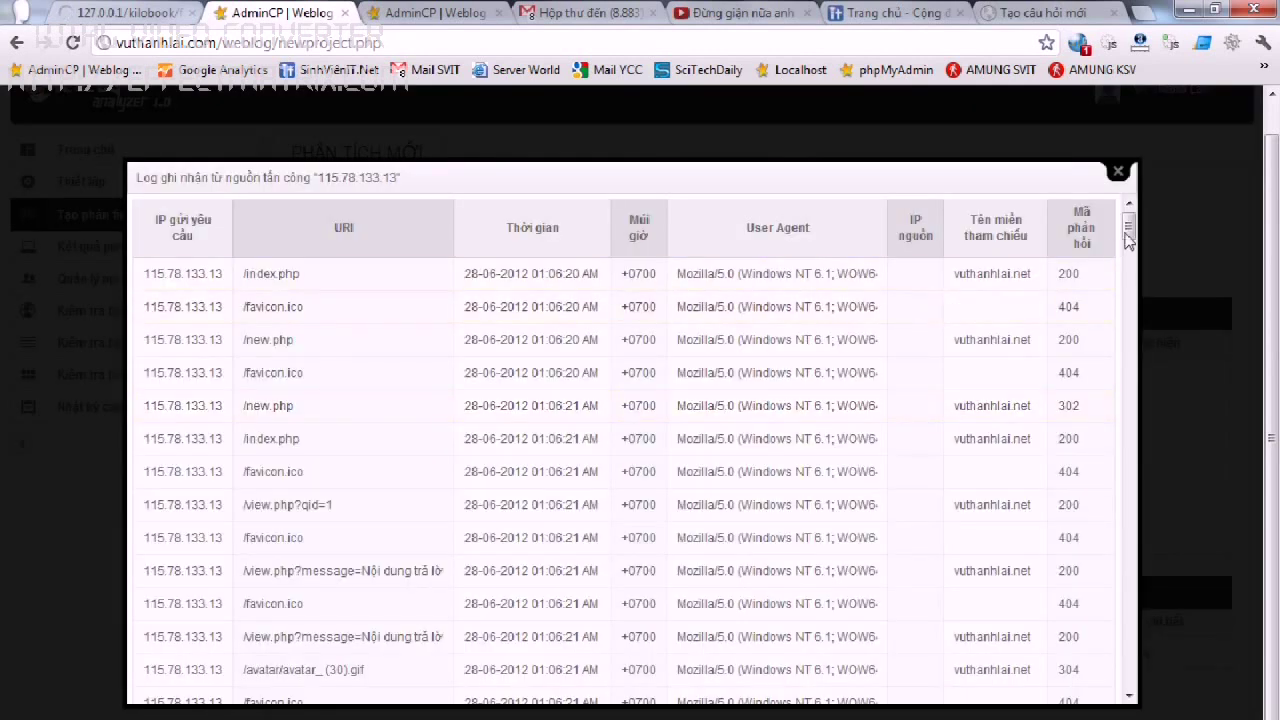
{"action": "left_click_drag", "start_coordinate": [1128, 238], "coordinate": [1128, 326]}
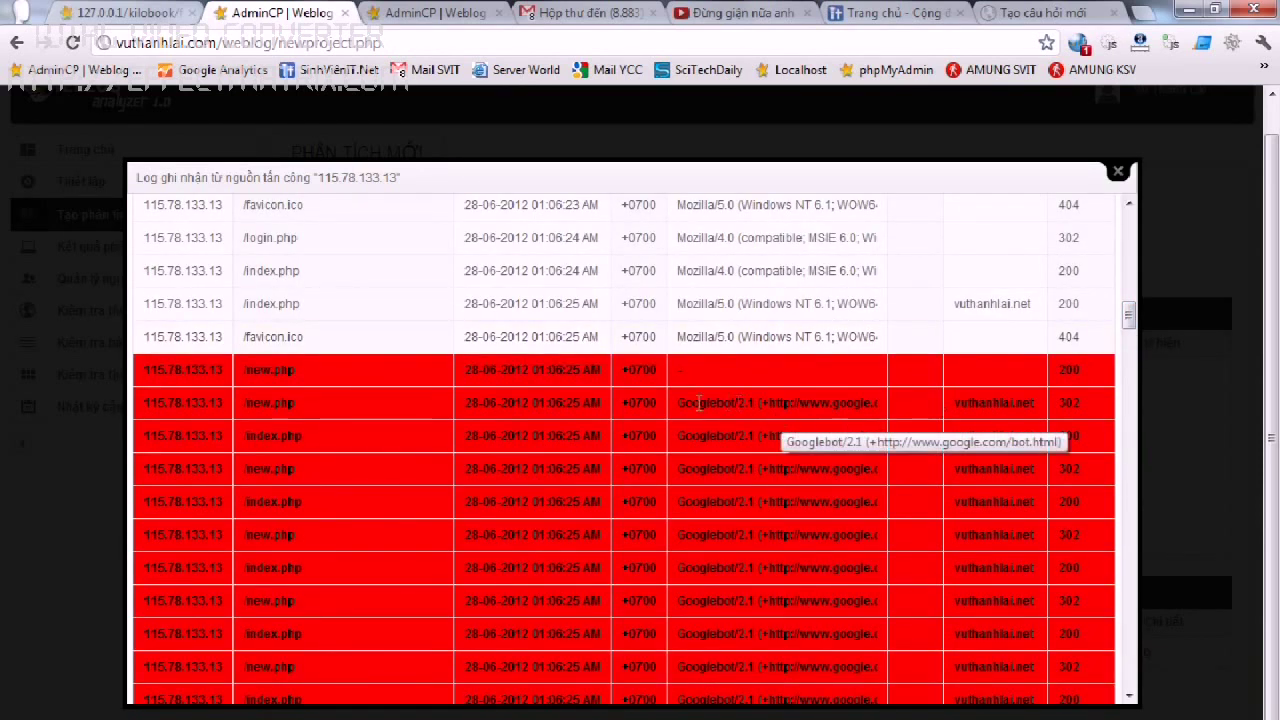
{"action": "left_click_drag", "start_coordinate": [679, 398], "coordinate": [771, 396]}
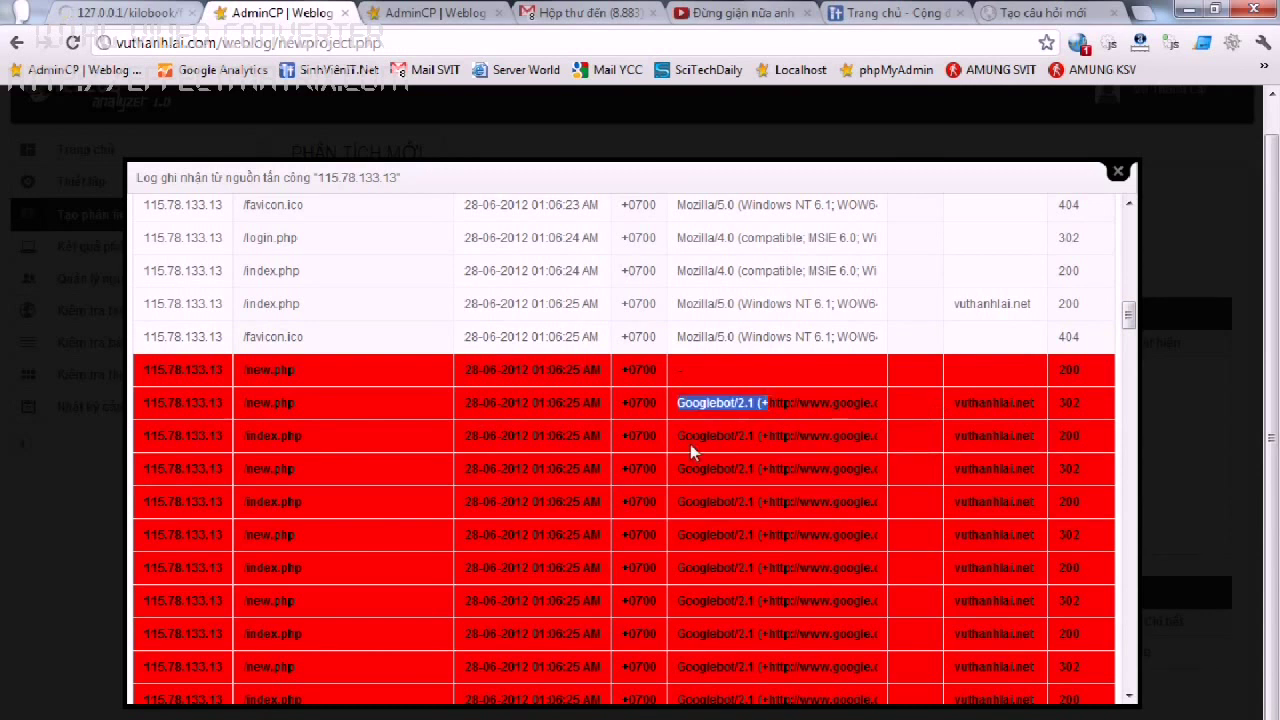
{"action": "left_click", "coordinate": [1119, 179]}
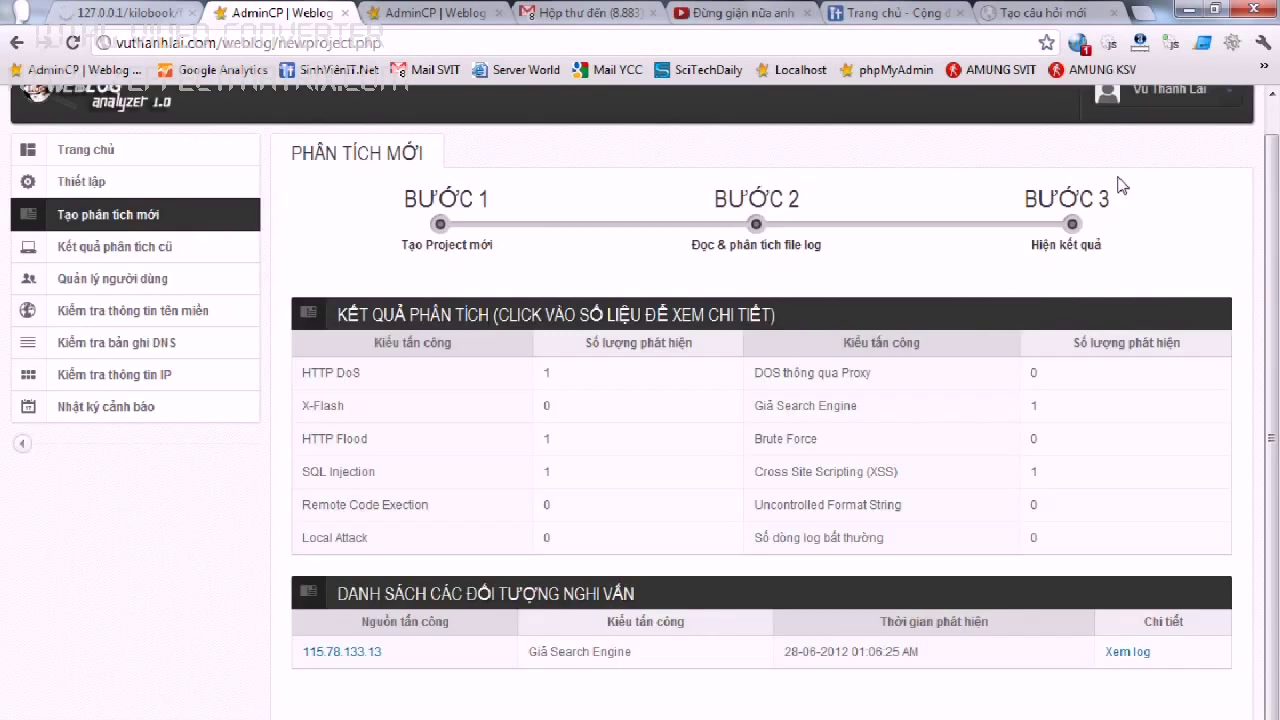
Show Cross Site Scripting suspects and review the view.php?message=<script> request log.
{"action": "left_click", "coordinate": [1050, 478]}
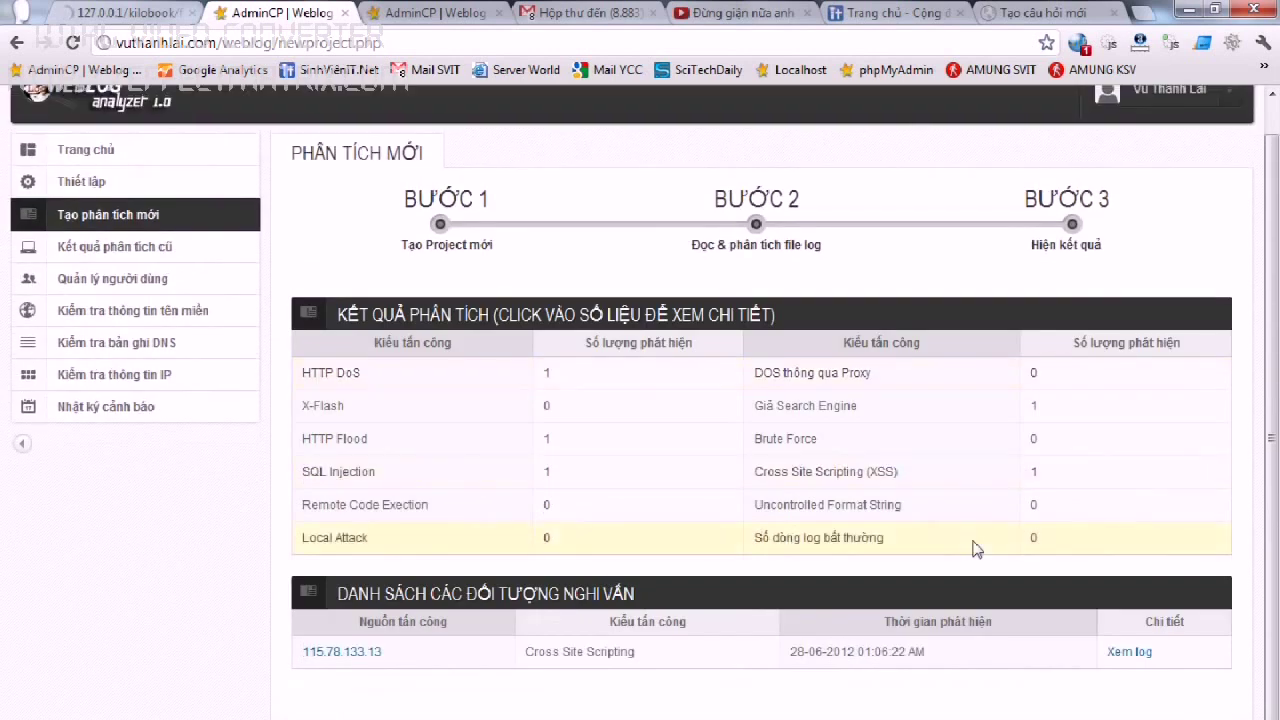
{"action": "left_click", "coordinate": [1118, 651]}
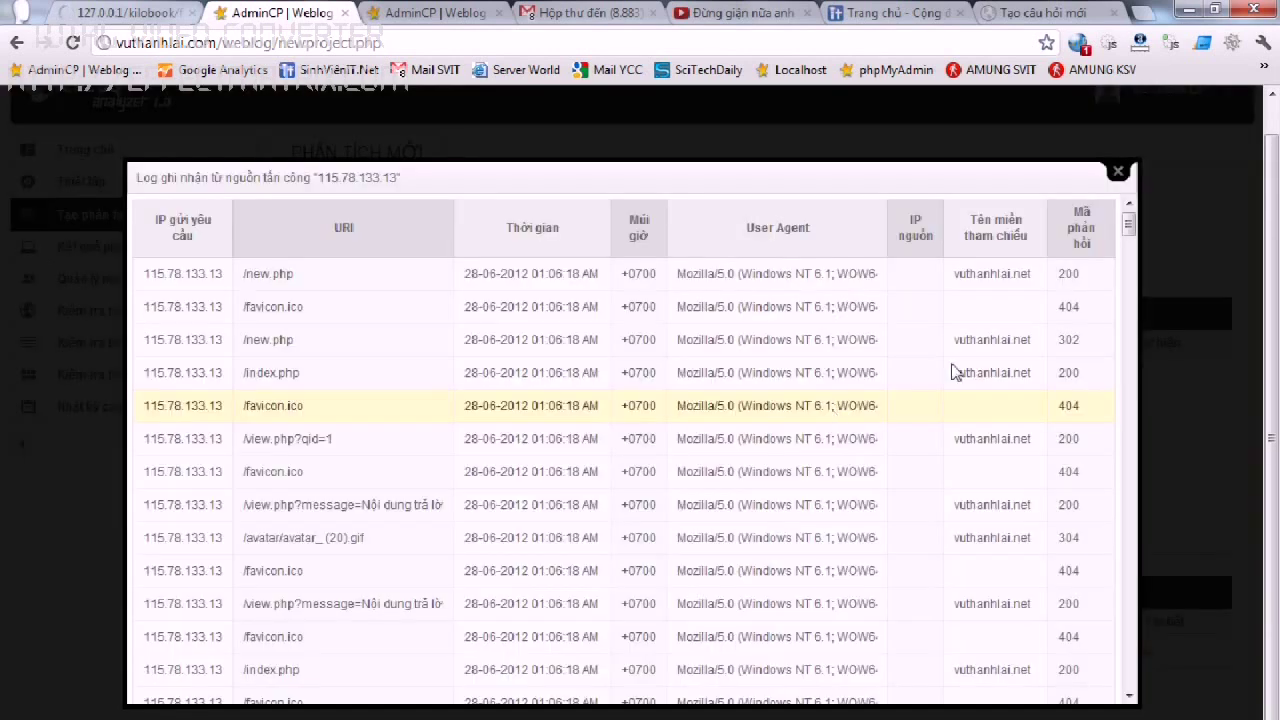
{"action": "scroll", "coordinate": [1128, 314], "scroll_direction": "down", "scroll_amount": 10}
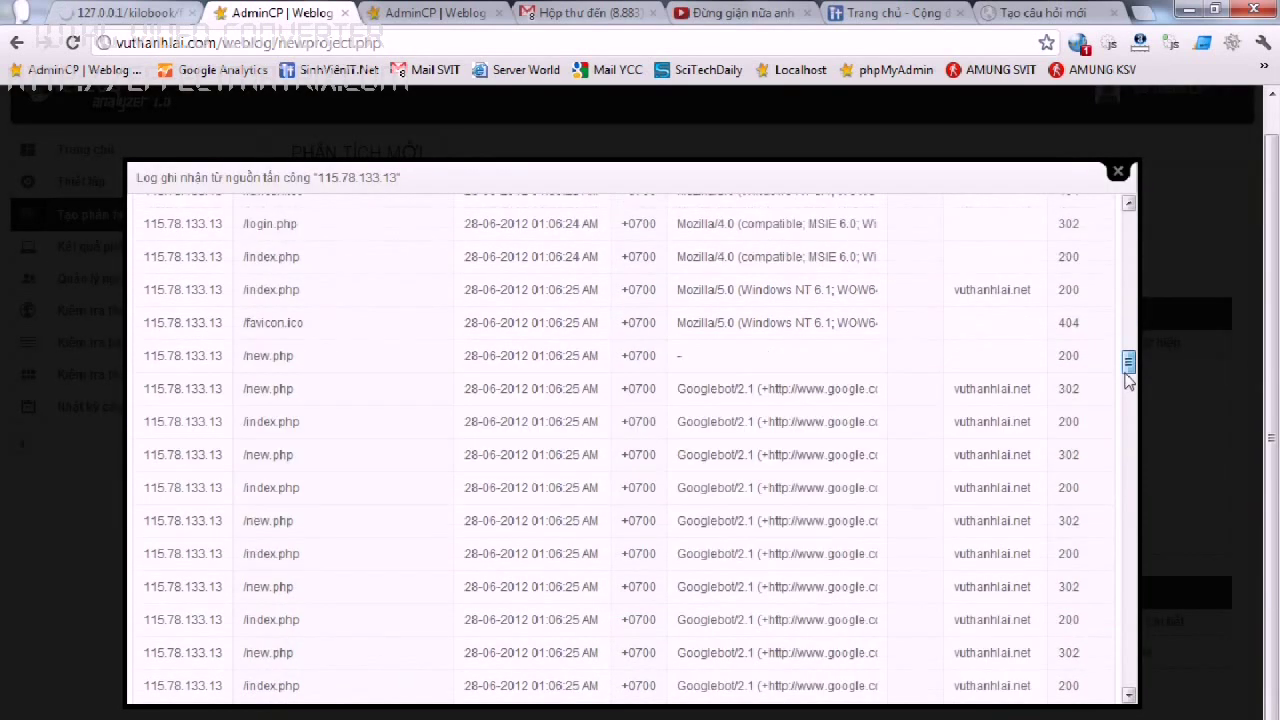
{"action": "scroll", "coordinate": [1128, 377], "scroll_direction": "down", "scroll_amount": 2}
{"action": "scroll", "coordinate": [1128, 377], "scroll_direction": "up", "scroll_amount": 1}
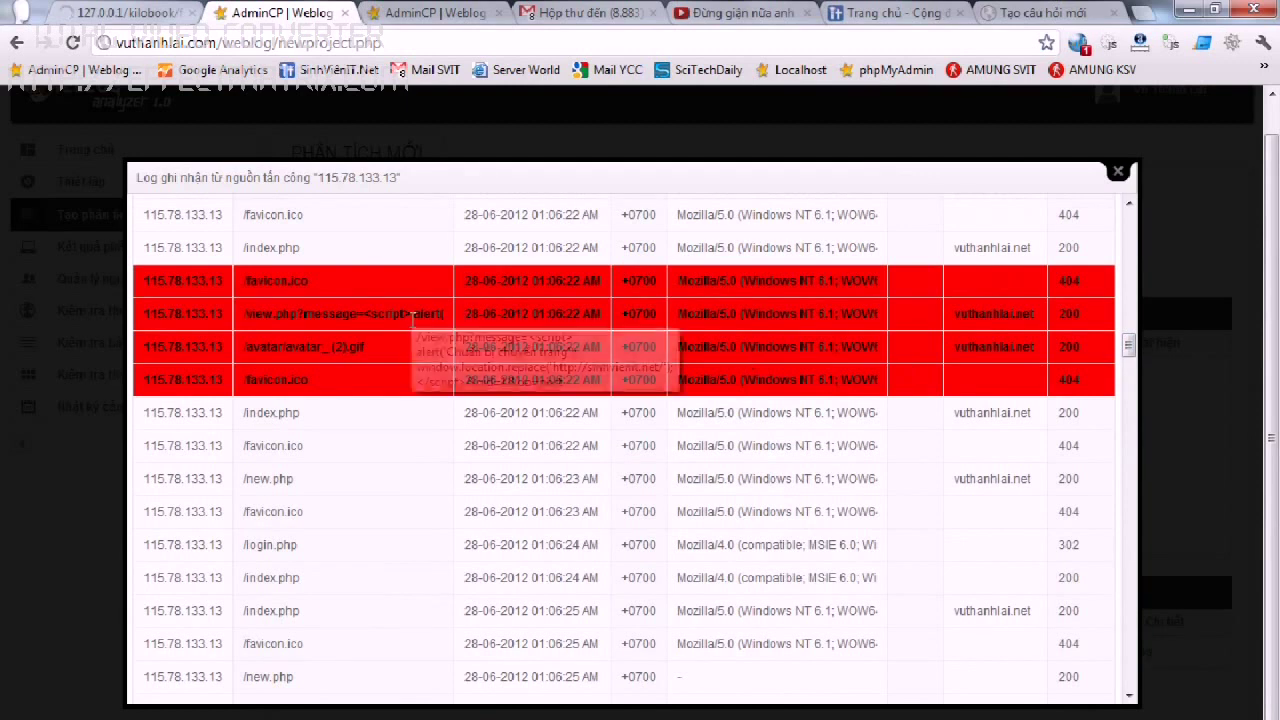
{"action": "left_click", "coordinate": [1118, 171]}
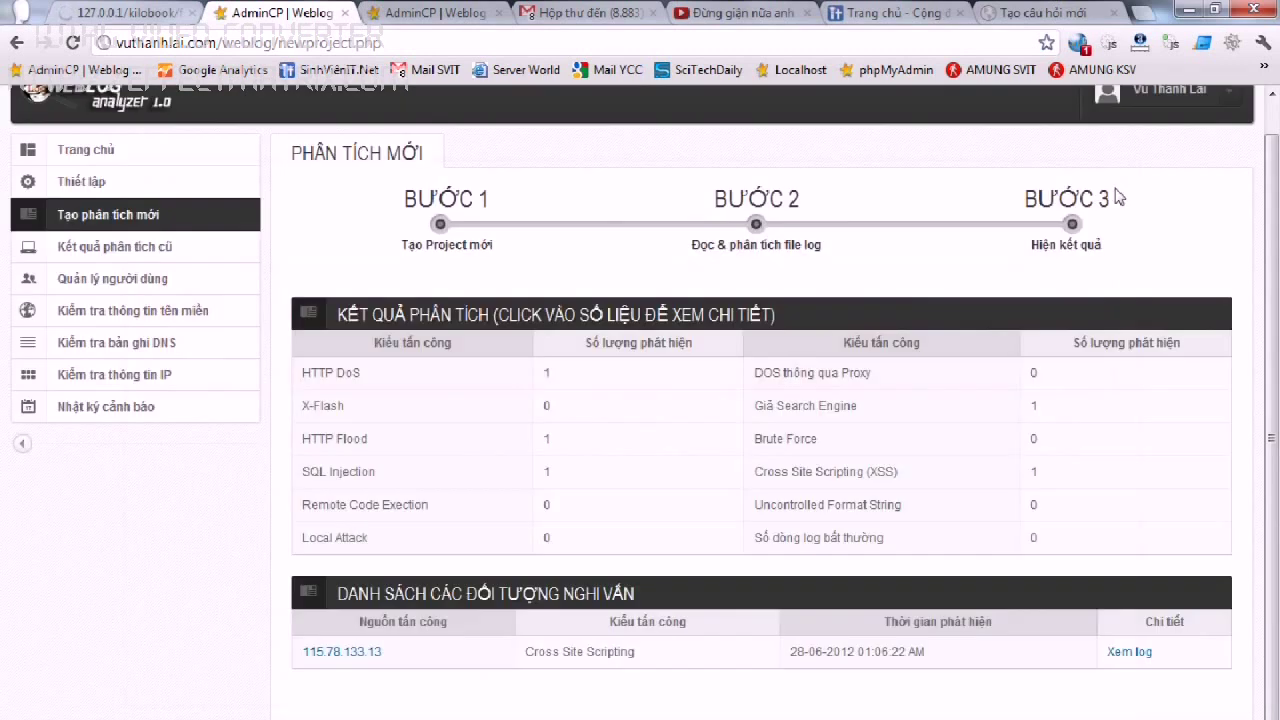
{"action": "left_click", "coordinate": [338, 653]}
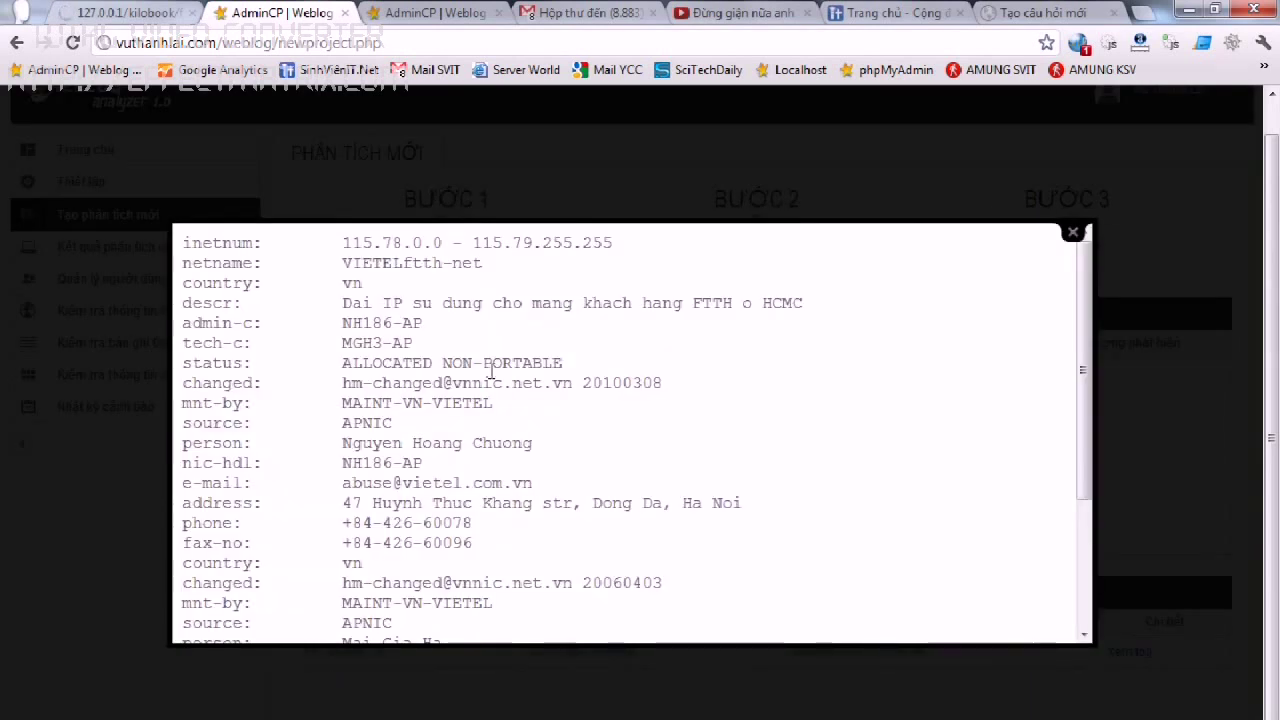
{"action": "left_click_drag", "start_coordinate": [359, 303], "coordinate": [631, 300]}
{"action": "left_click_drag", "start_coordinate": [338, 245], "coordinate": [652, 437]}
{"action": "left_click", "coordinate": [652, 440]}
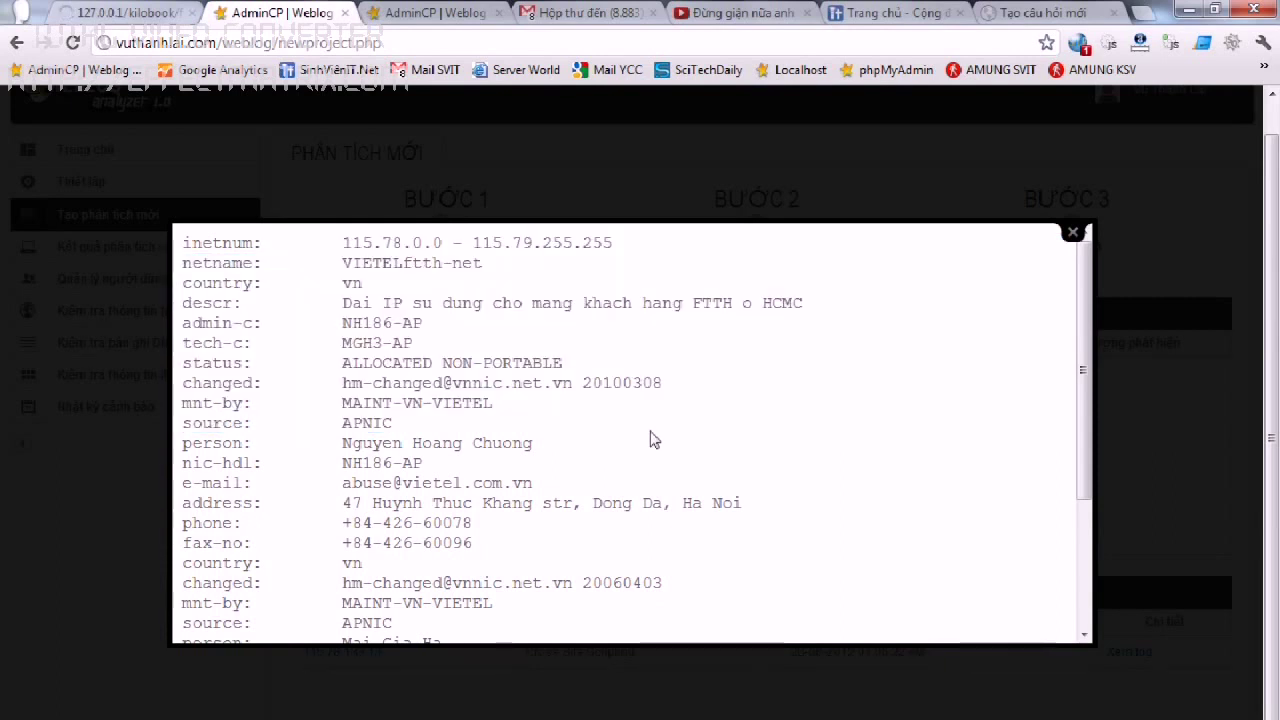
{"action": "left_click", "coordinate": [1073, 233]}
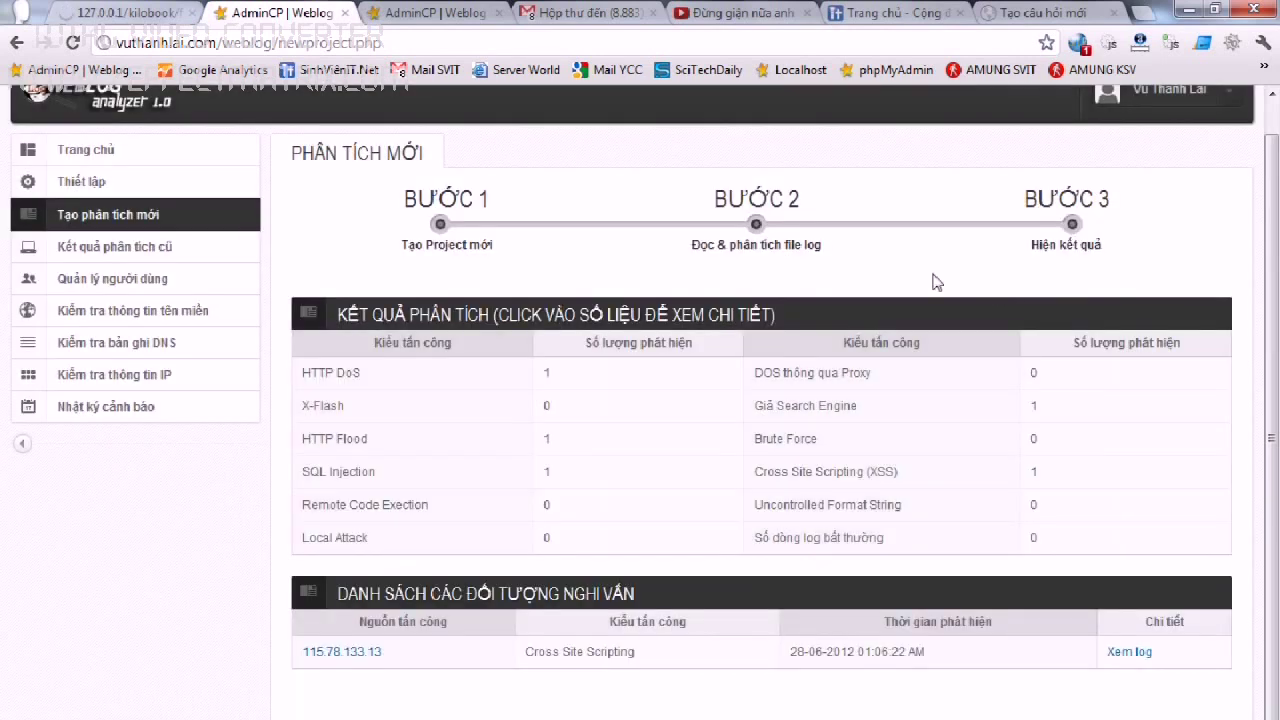
Start a fresh analysis project, then switch to the LogFormat config file in Notepad++.
{"action": "left_click", "coordinate": [105, 220]}
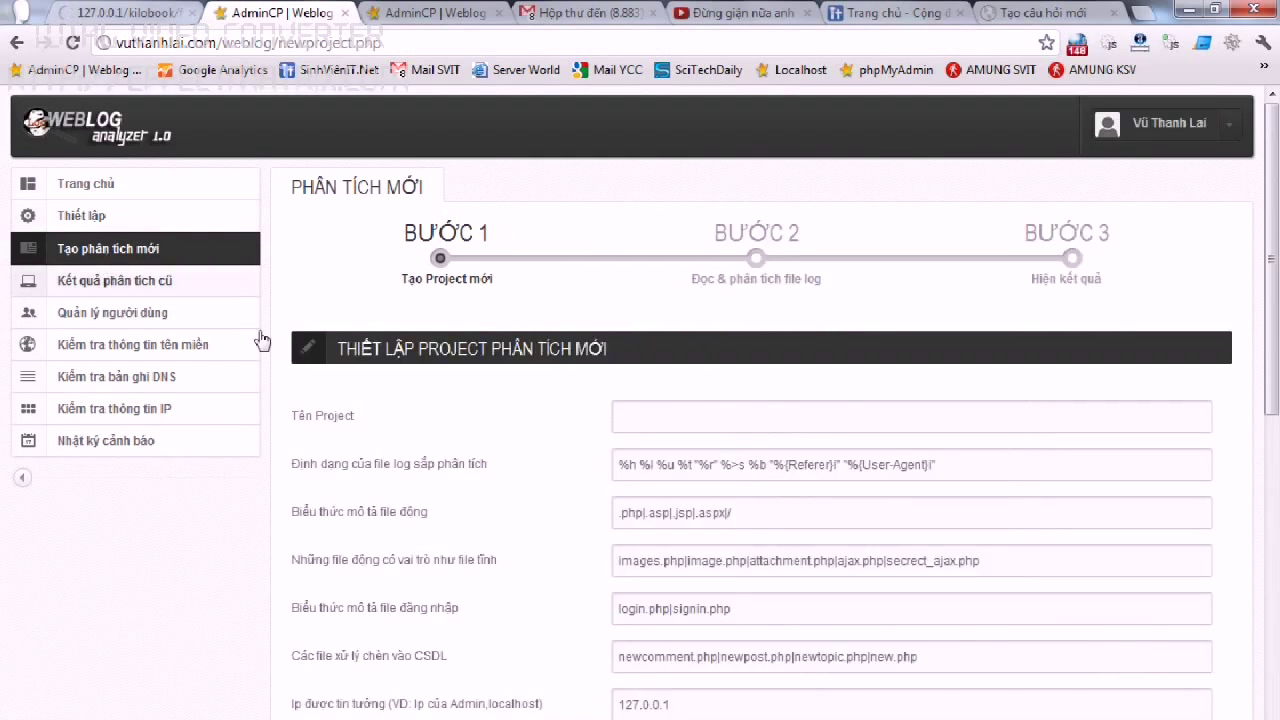
{"action": "mouse_move", "coordinate": [337, 719]}
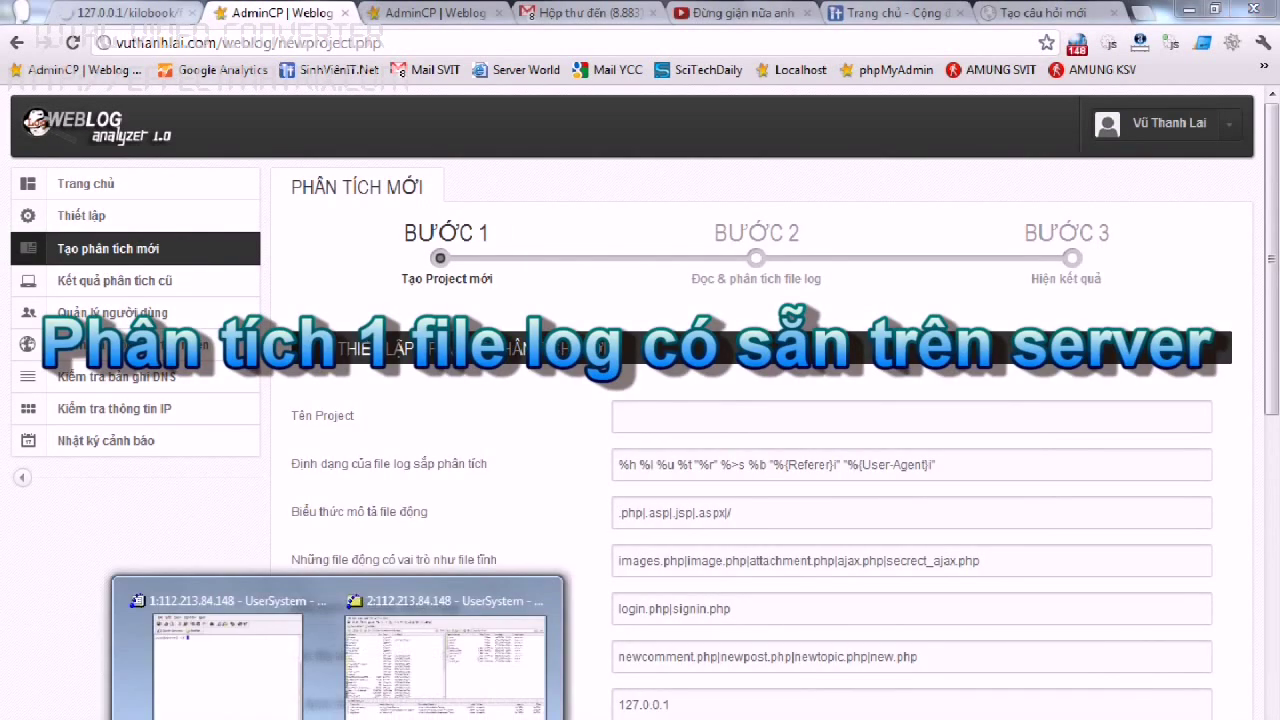
{"action": "key", "text": "alt+Tab"}
{"action": "key", "text": "ctrl+Tab"}
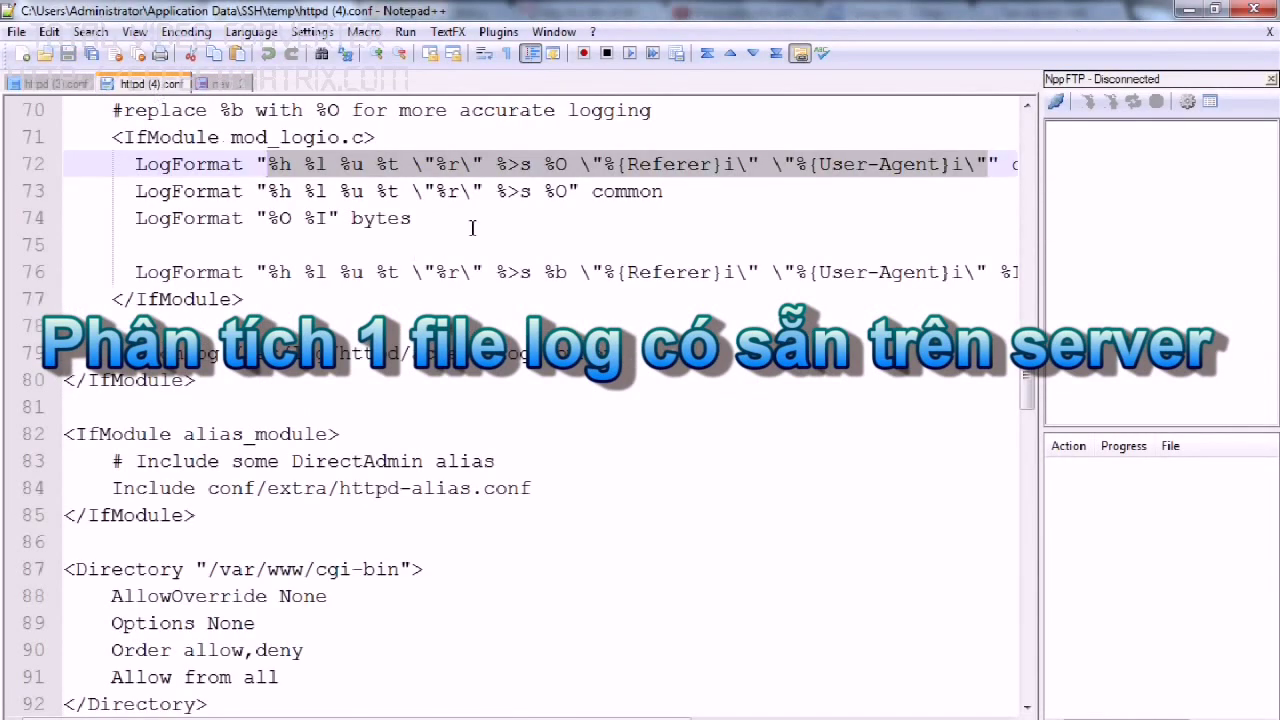
{"action": "left_click", "coordinate": [392, 172]}
Copy /var/log/httpd/domains/vuthanhlai.net.log from line 103 of httpd (3).conf.
{"action": "left_click", "coordinate": [55, 84]}
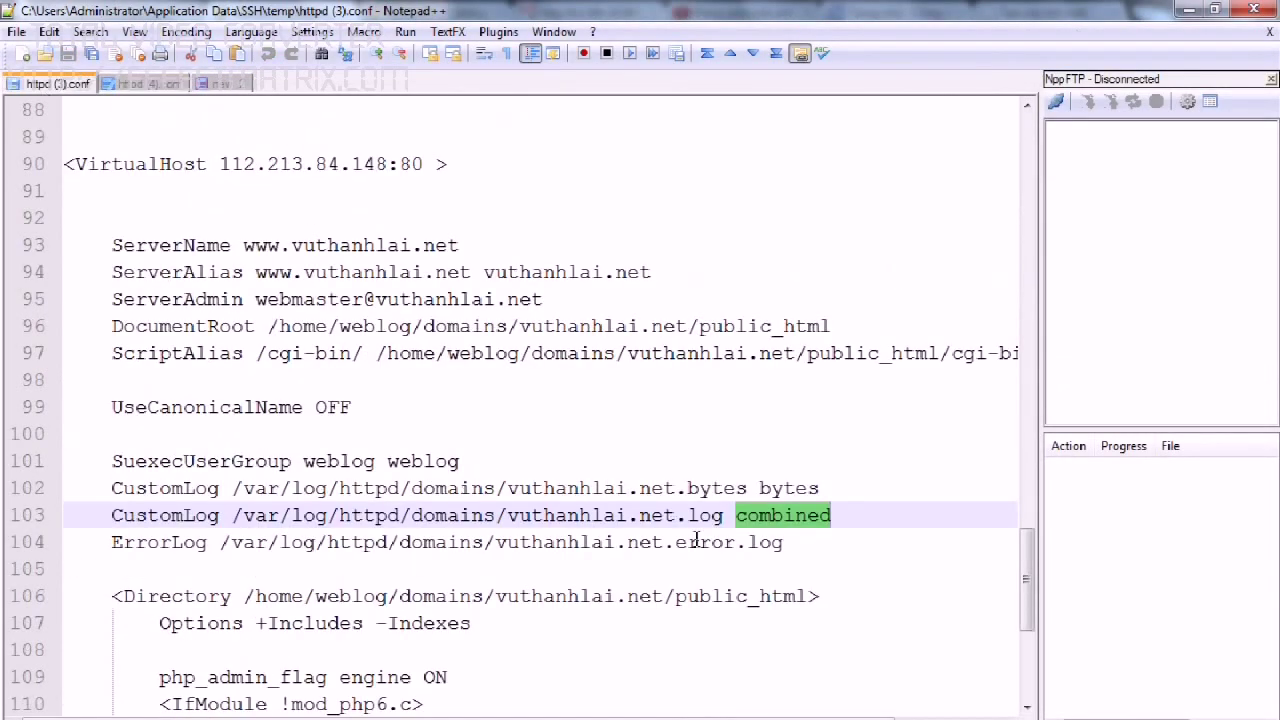
{"action": "left_click_drag", "start_coordinate": [727, 515], "coordinate": [232, 515]}
{"action": "right_click", "coordinate": [255, 522]}
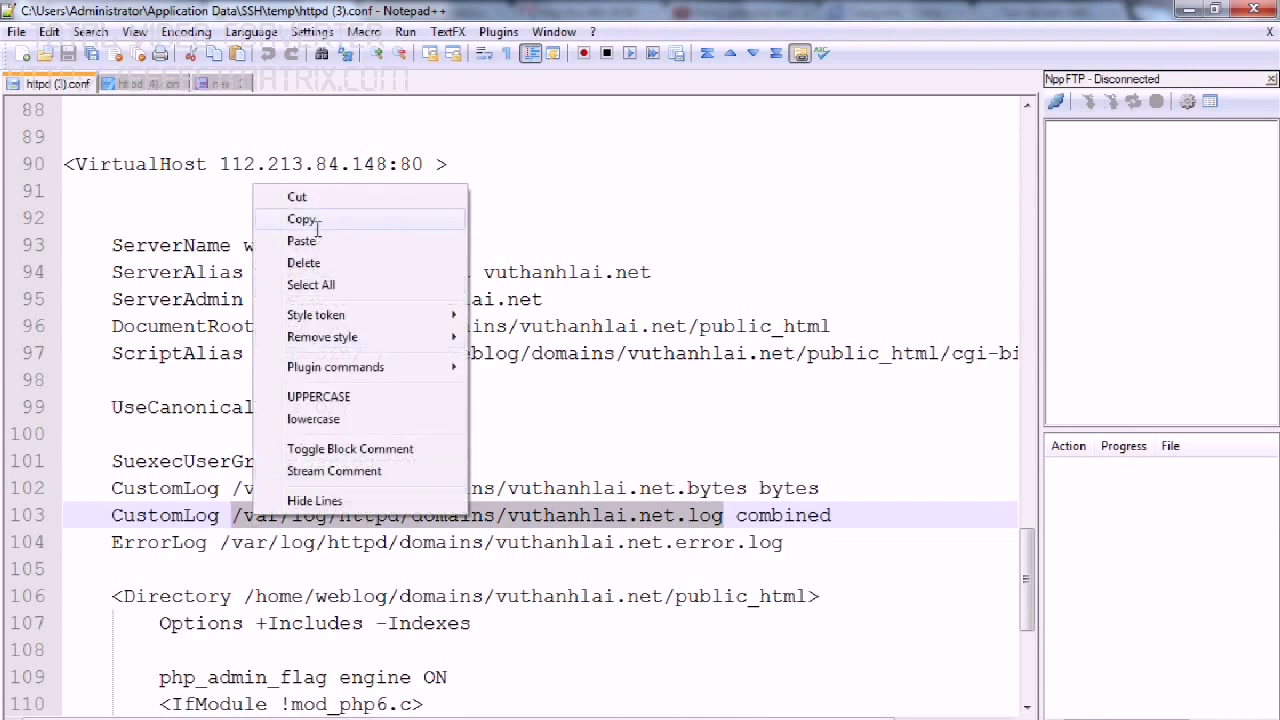
{"action": "left_click", "coordinate": [300, 218]}
{"action": "key", "text": "alt+Tab"}
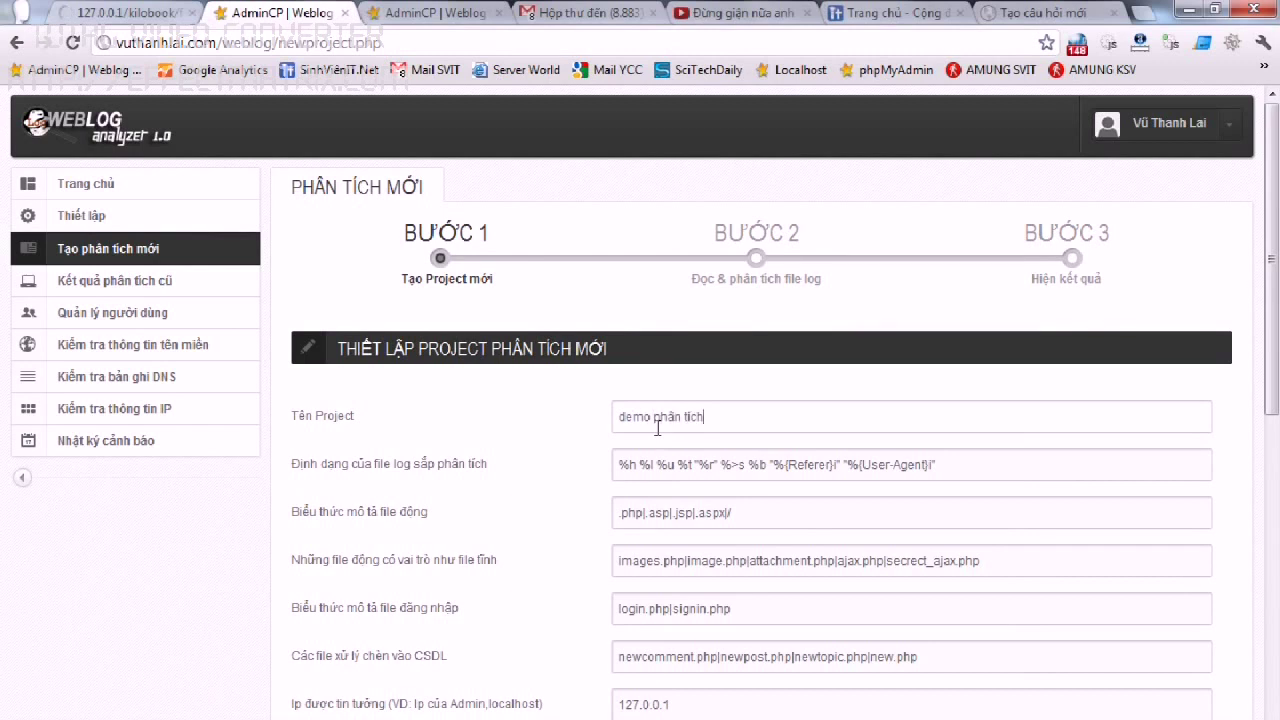
Paste the vuthanhlai.net.log server path into the log path field.
{"action": "scroll", "coordinate": [657, 428], "scroll_direction": "down", "scroll_amount": 7}
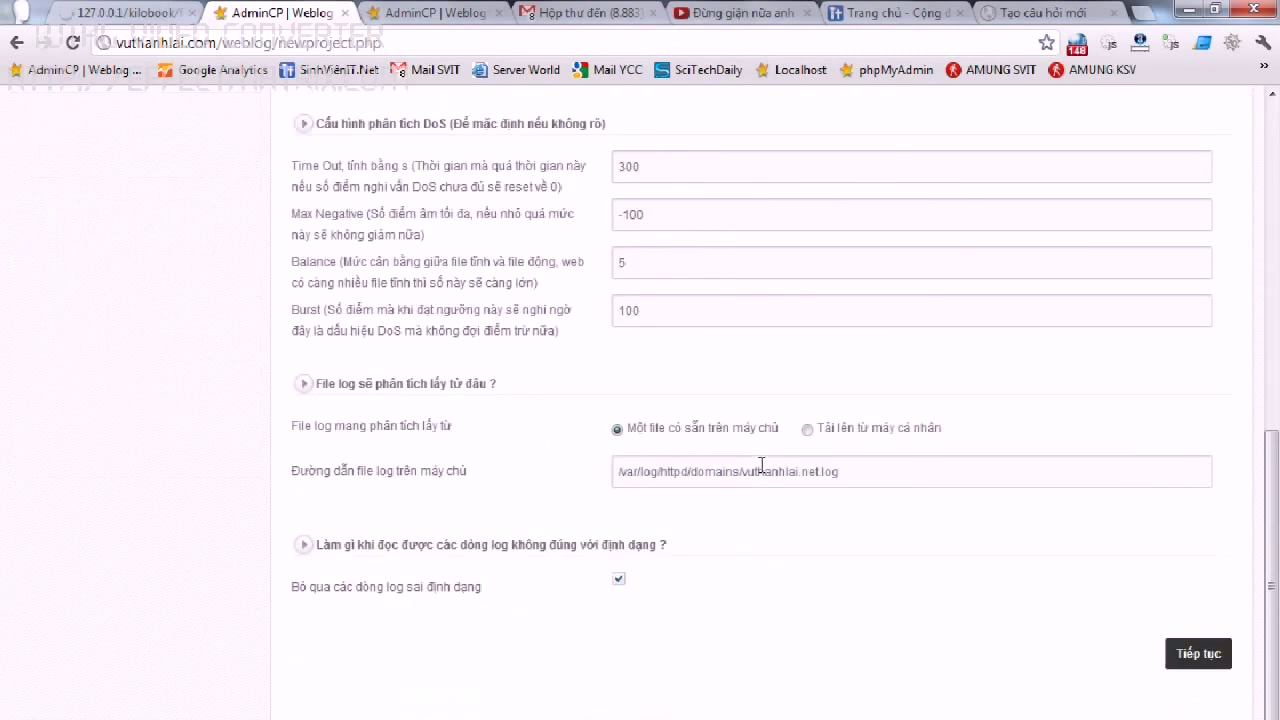
{"action": "scroll", "coordinate": [761, 465], "scroll_direction": "up", "scroll_amount": 4}
{"action": "scroll", "coordinate": [761, 465], "scroll_direction": "up", "scroll_amount": 1}
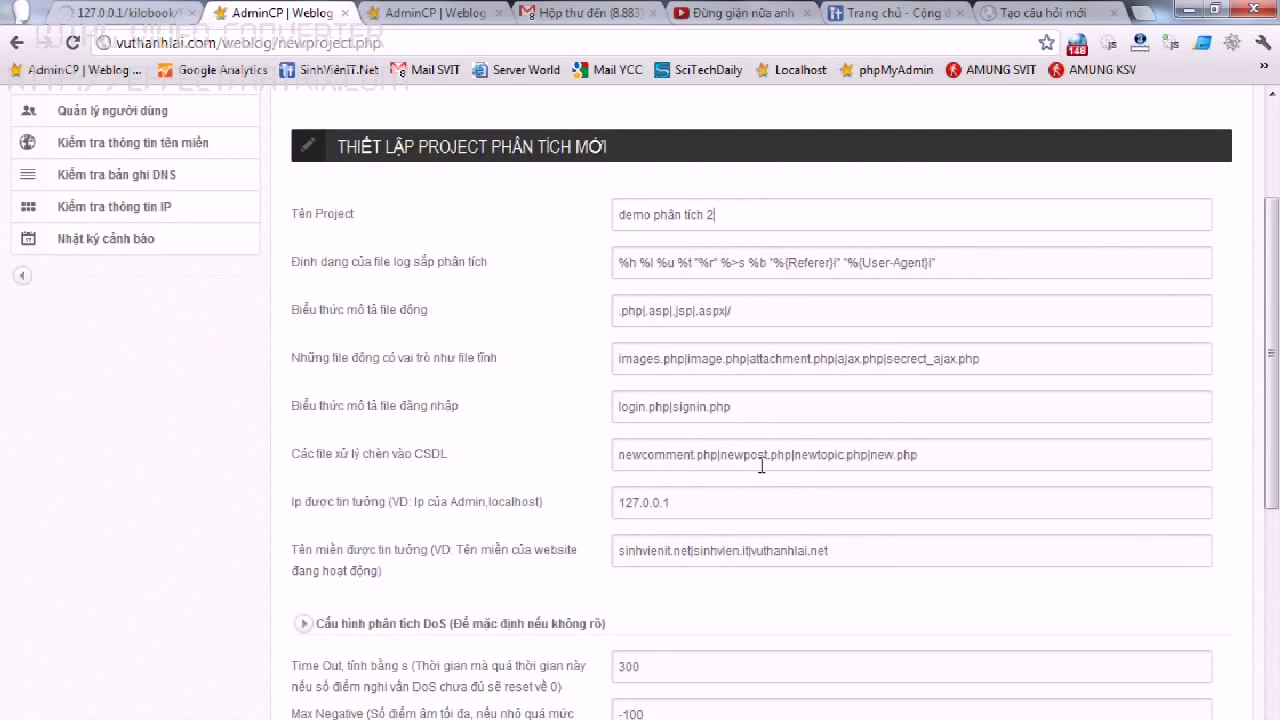
{"action": "scroll", "coordinate": [761, 465], "scroll_direction": "down", "scroll_amount": 5}
{"action": "left_click_drag", "start_coordinate": [885, 475], "coordinate": [603, 474]}
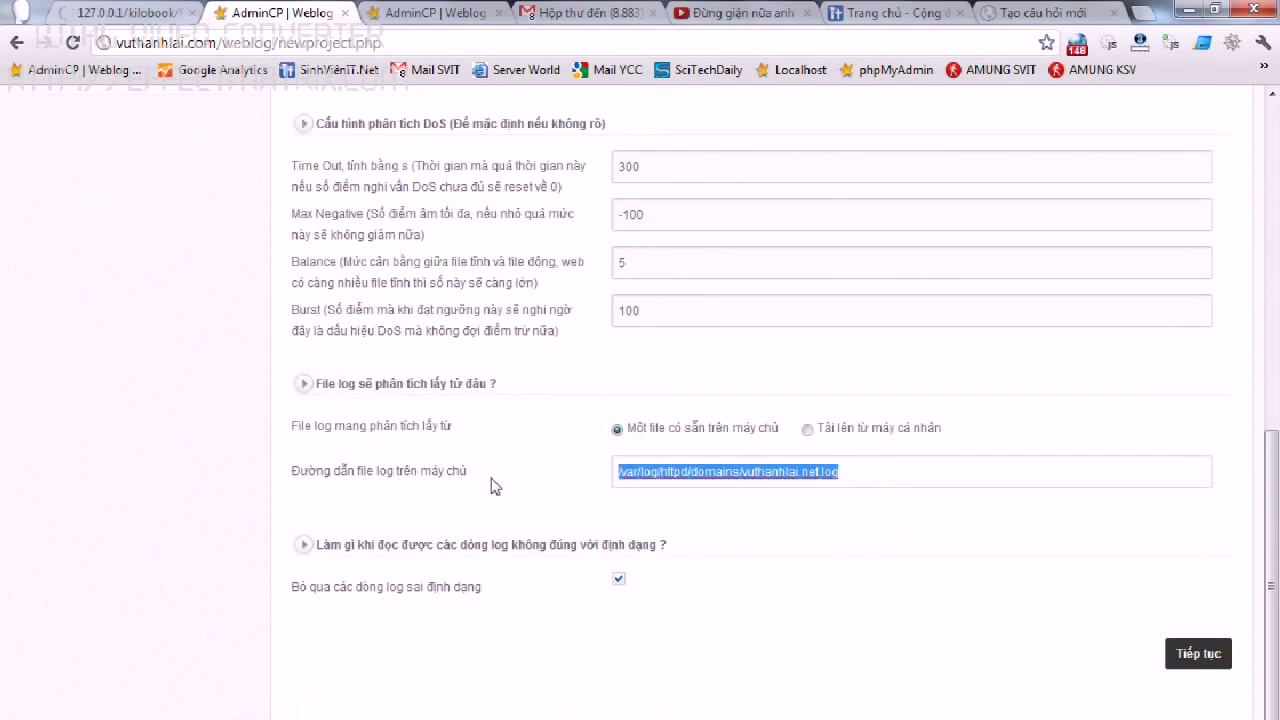
{"action": "key", "text": "End"}
Replace the log format field with the %O combined LogFormat line from Notepad++'s new 2 tab.
{"action": "key", "text": "alt+Tab"}
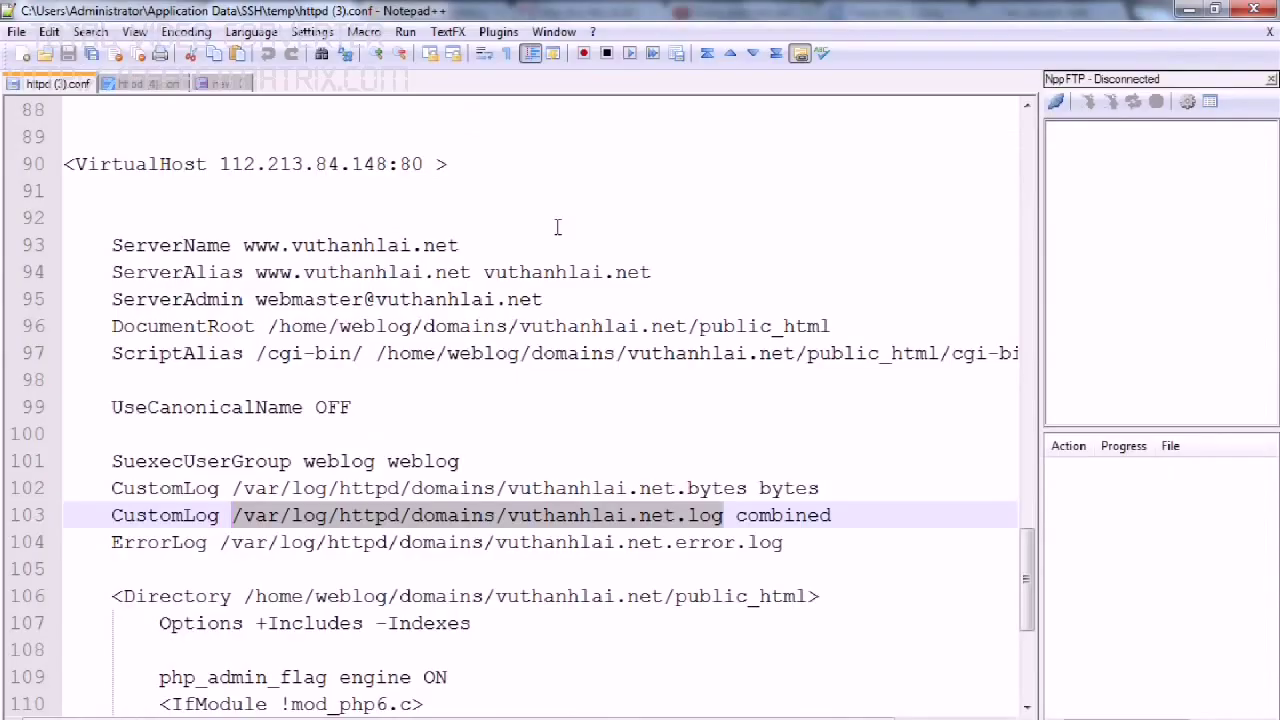
{"action": "left_click", "coordinate": [220, 84]}
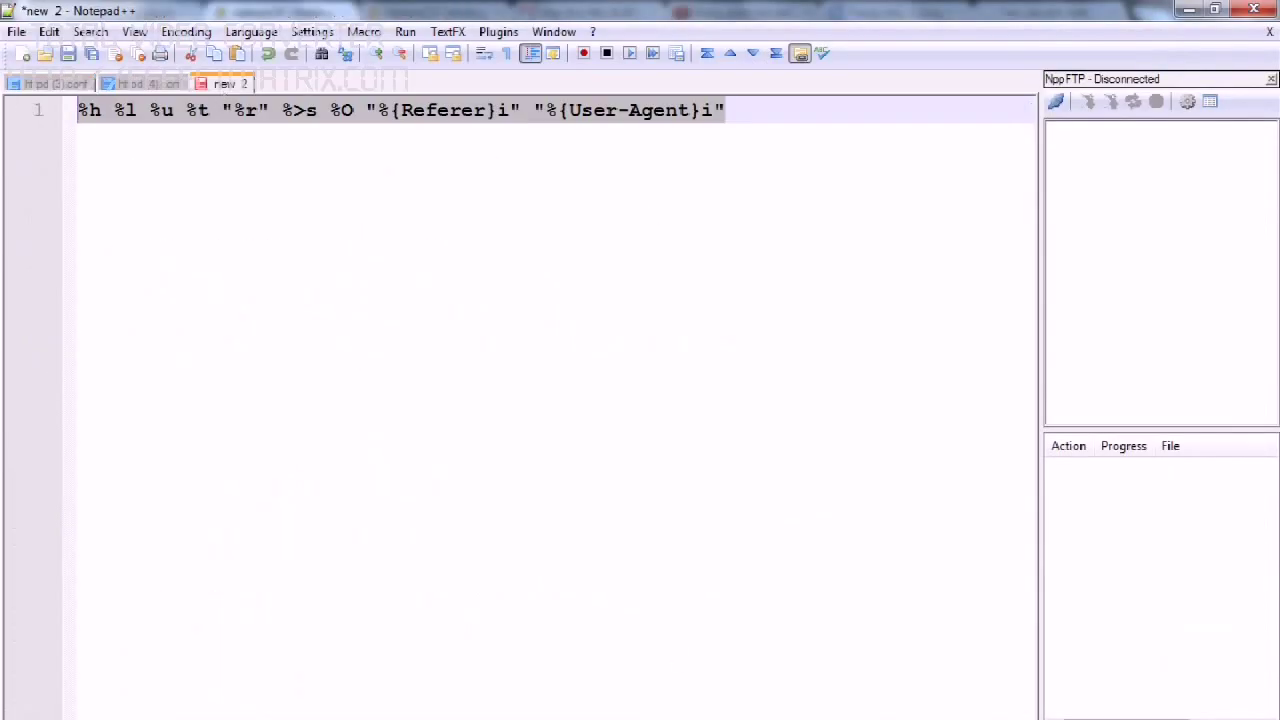
{"action": "key", "text": "alt+Tab"}
{"action": "scroll", "coordinate": [762, 386], "scroll_direction": "up", "scroll_amount": 5}
{"action": "key", "text": "ctrl+a"}
{"action": "key", "text": "ctrl+v"}
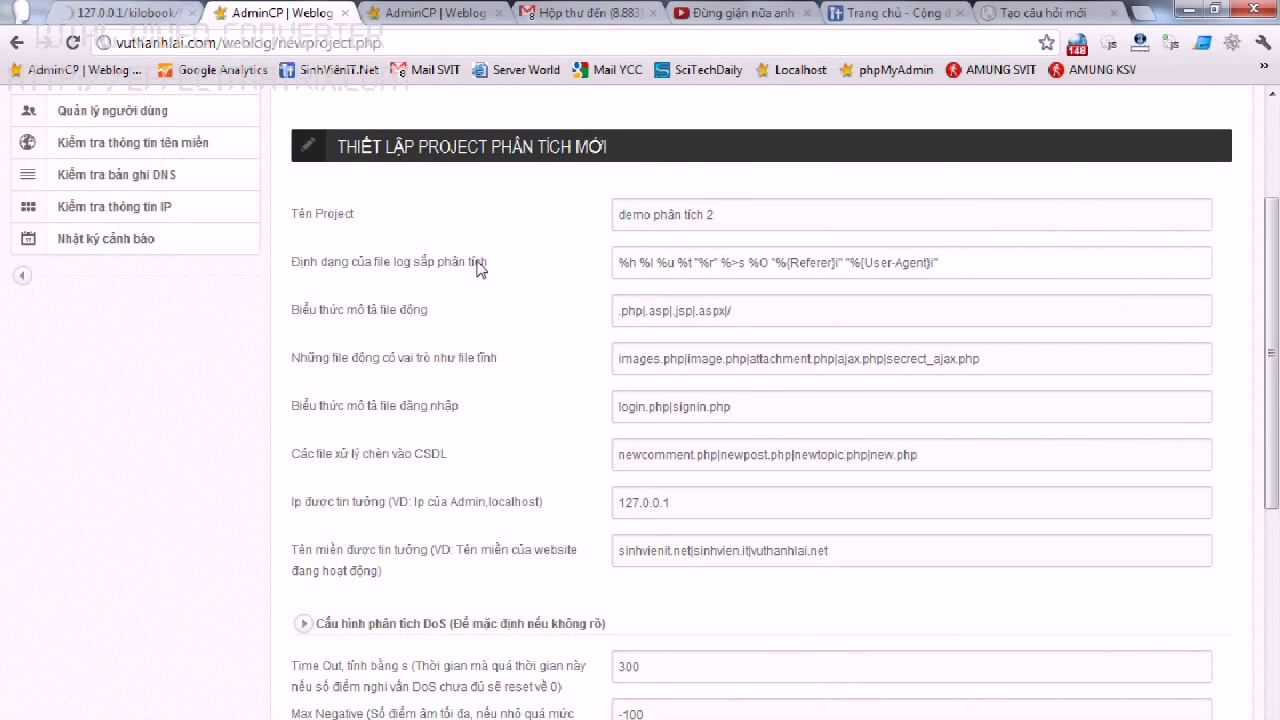
{"action": "scroll", "coordinate": [478, 268], "scroll_direction": "down", "scroll_amount": 5}
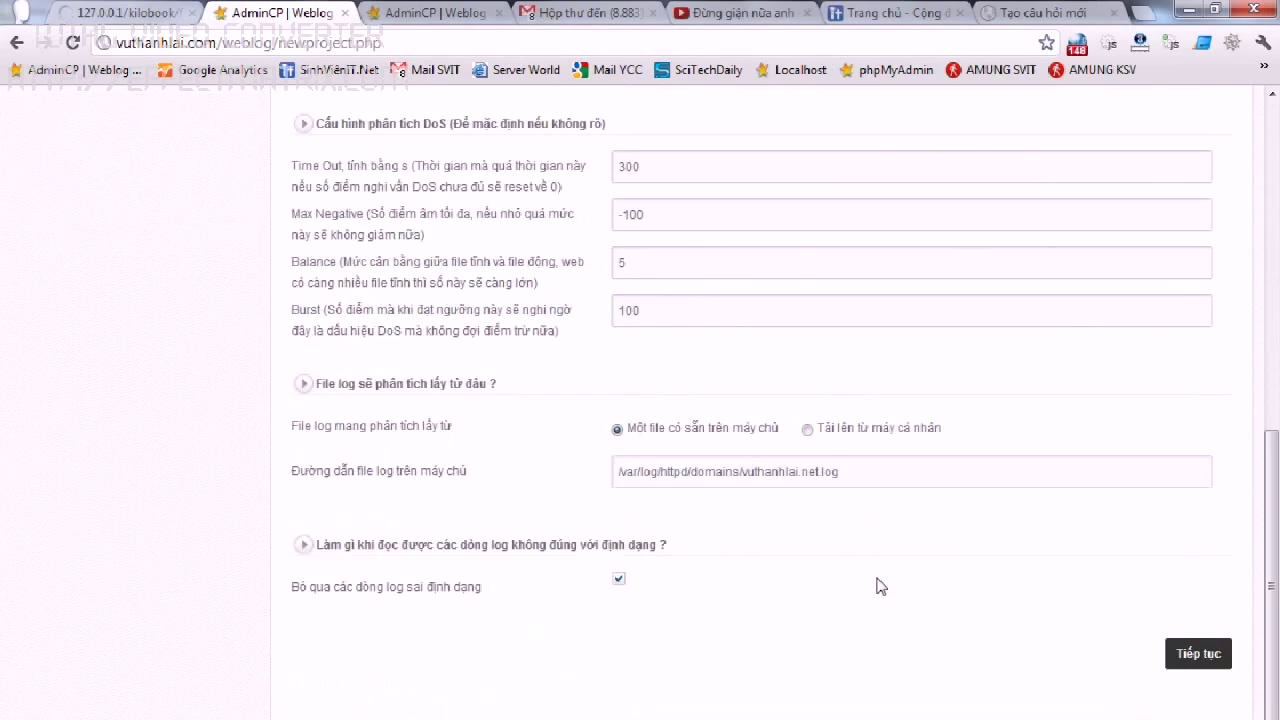
Run the analysis and review the HTTP DoS log entries from 115.78.133.13.
{"action": "left_click", "coordinate": [1196, 660]}
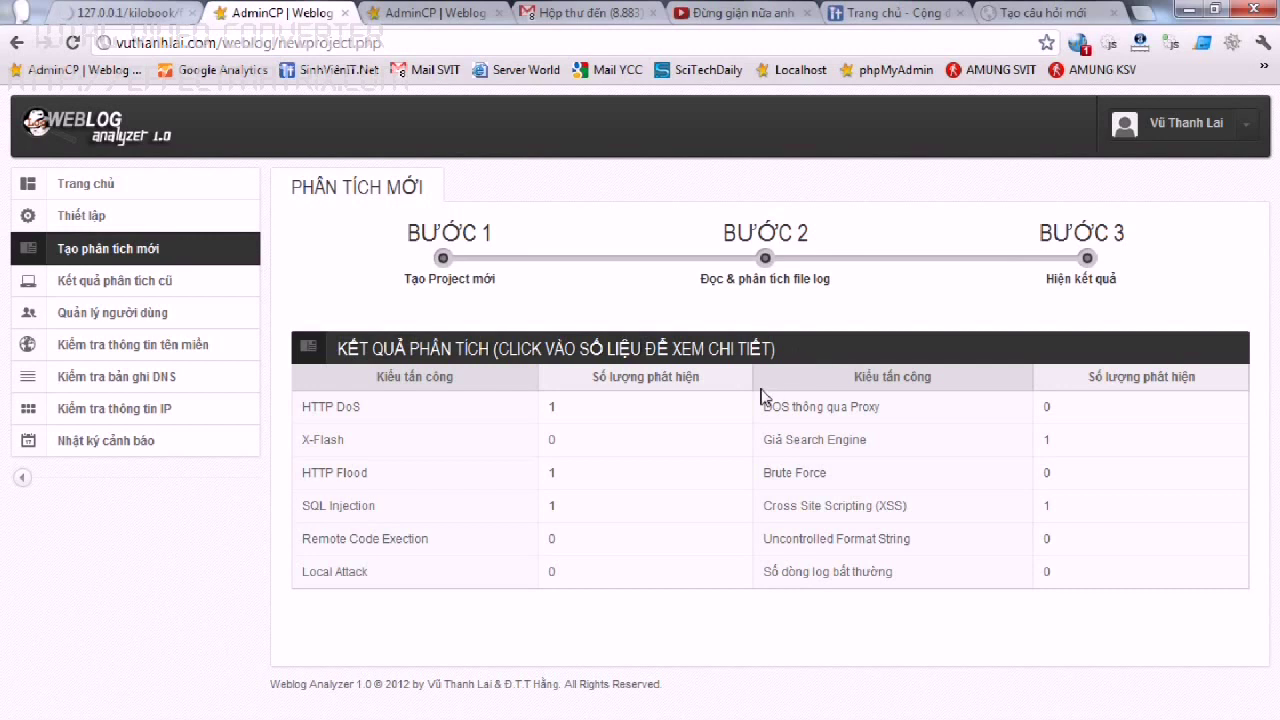
{"action": "left_click", "coordinate": [562, 420]}
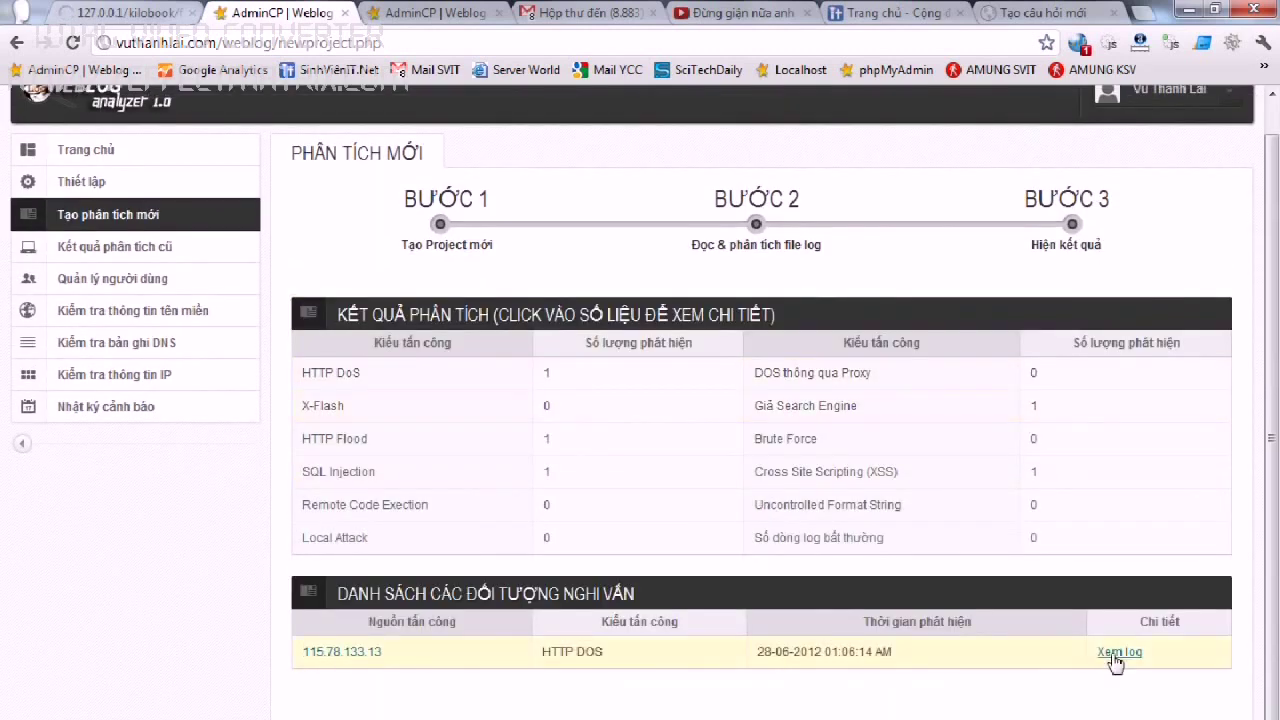
{"action": "left_click", "coordinate": [1117, 653]}
{"action": "left_click_drag", "start_coordinate": [1128, 220], "coordinate": [1124, 308]}
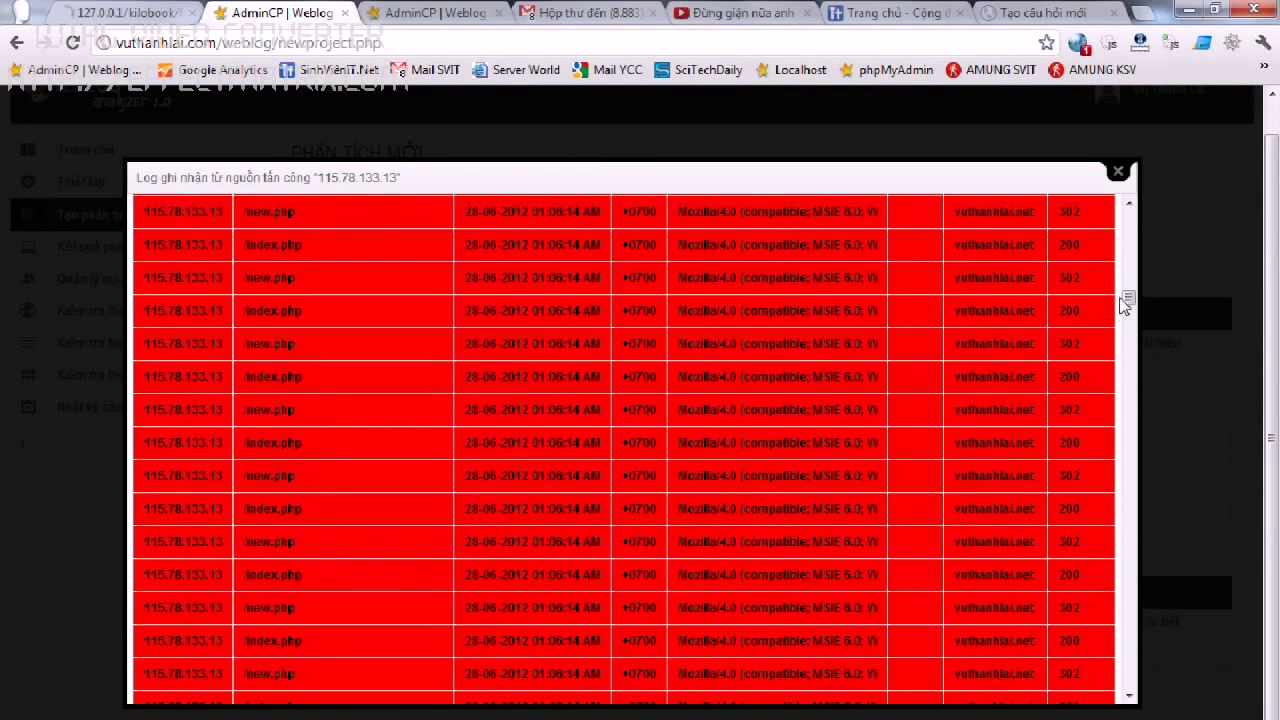
{"action": "left_click", "coordinate": [1117, 171]}
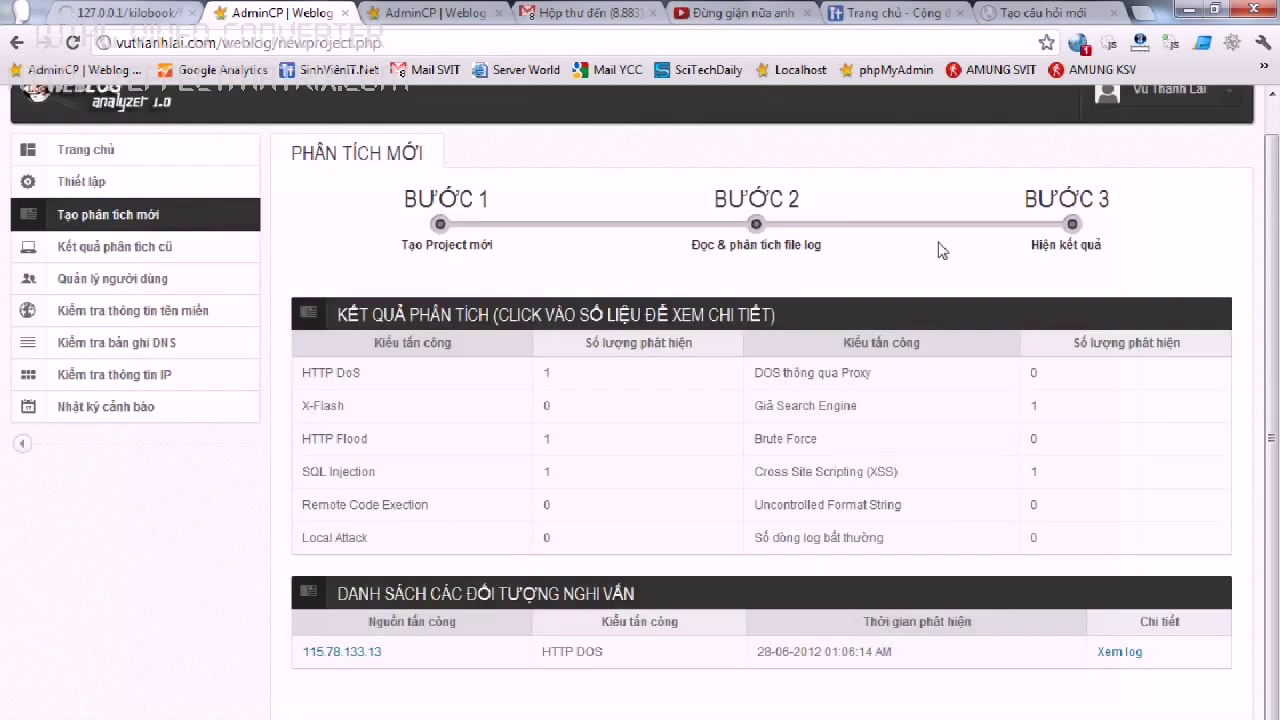
Review the logged SQL Injection requests from 115.78.133.13.
{"action": "left_click", "coordinate": [577, 476]}
{"action": "left_click", "coordinate": [1130, 652]}
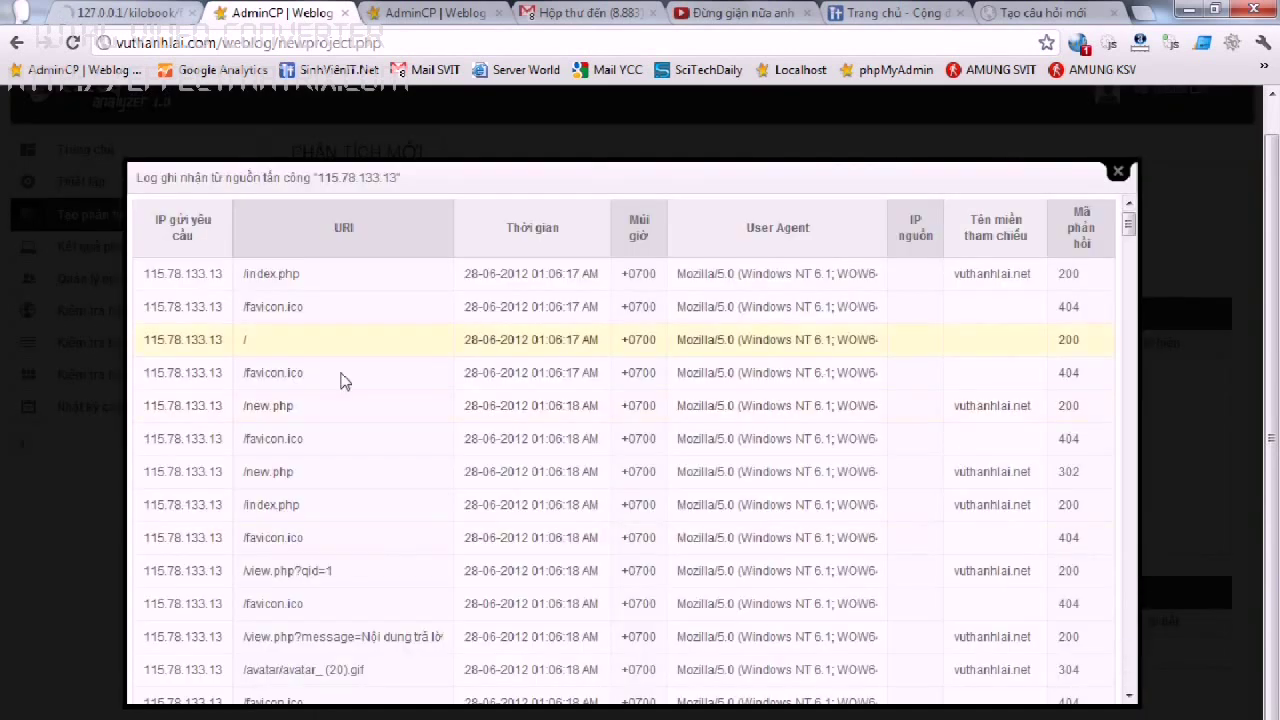
{"action": "left_click_drag", "start_coordinate": [1128, 225], "coordinate": [1128, 329]}
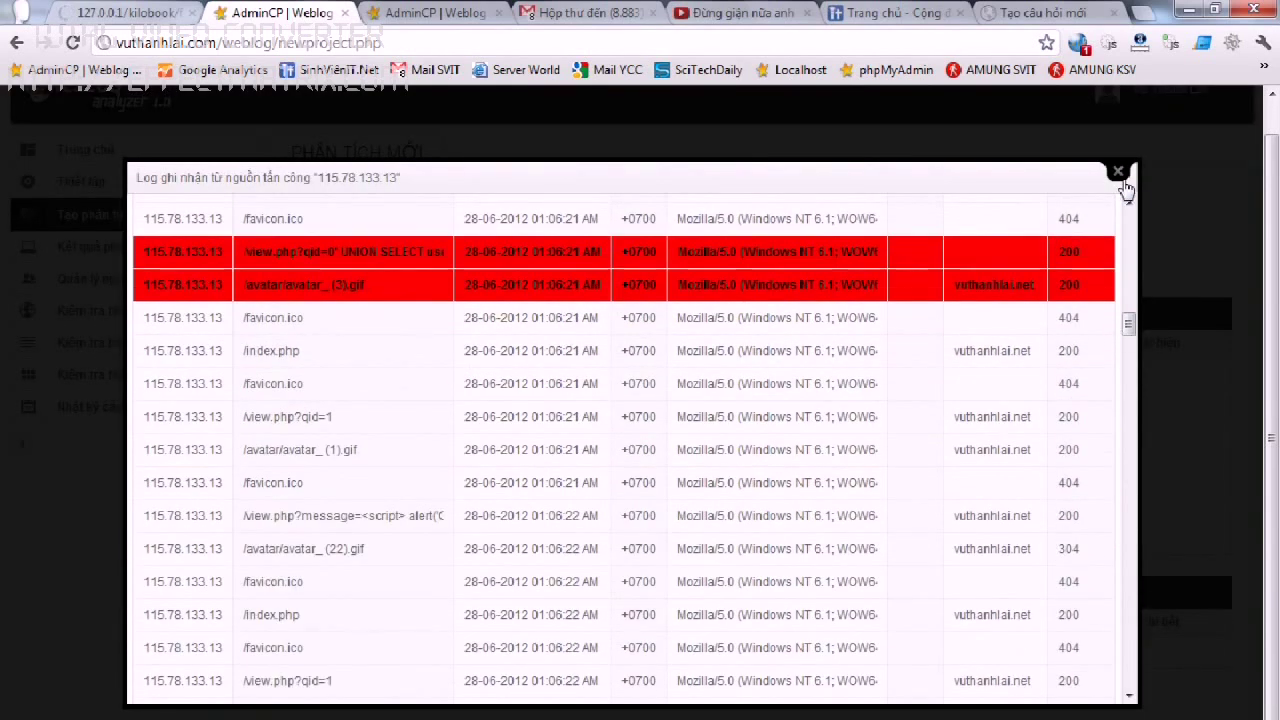
{"action": "left_click", "coordinate": [1119, 172]}
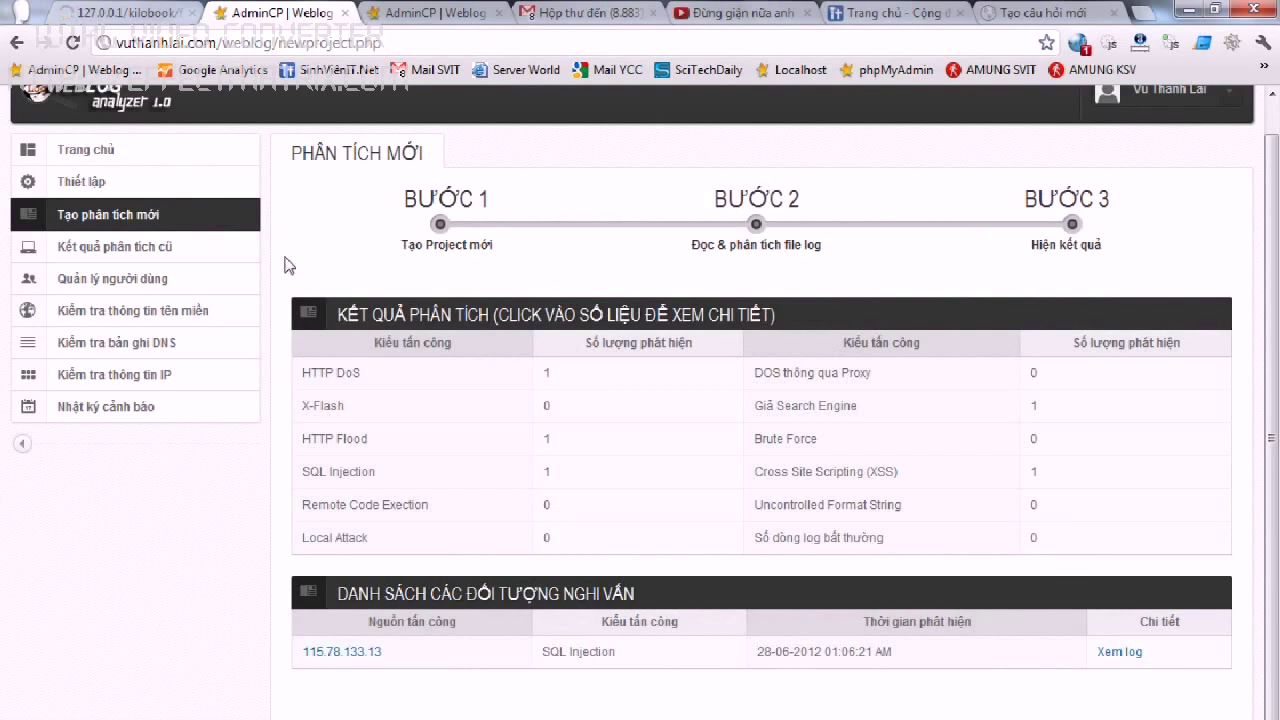
{"action": "left_click", "coordinate": [125, 247]}
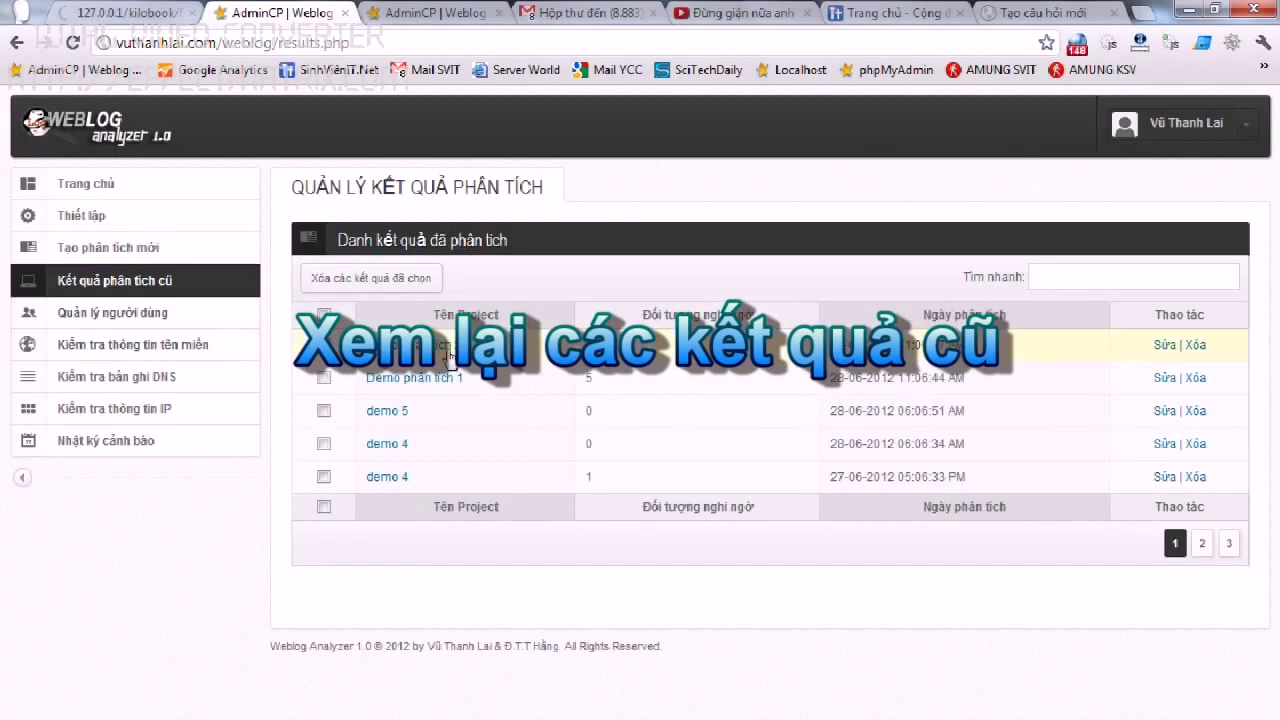
Review the HTTP Flood and SQL Injection suspects in the demo phân tích 2 result.
{"action": "left_click", "coordinate": [381, 346]}
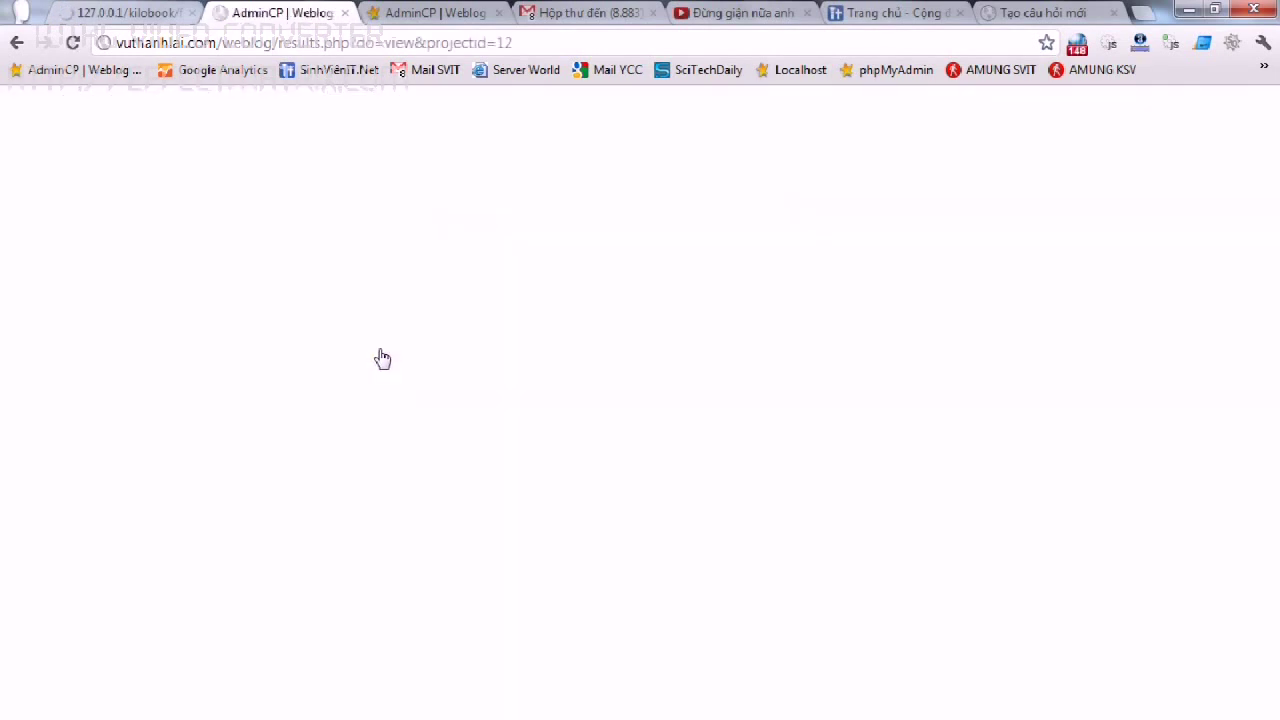
{"action": "left_click", "coordinate": [597, 377]}
{"action": "left_click", "coordinate": [584, 405]}
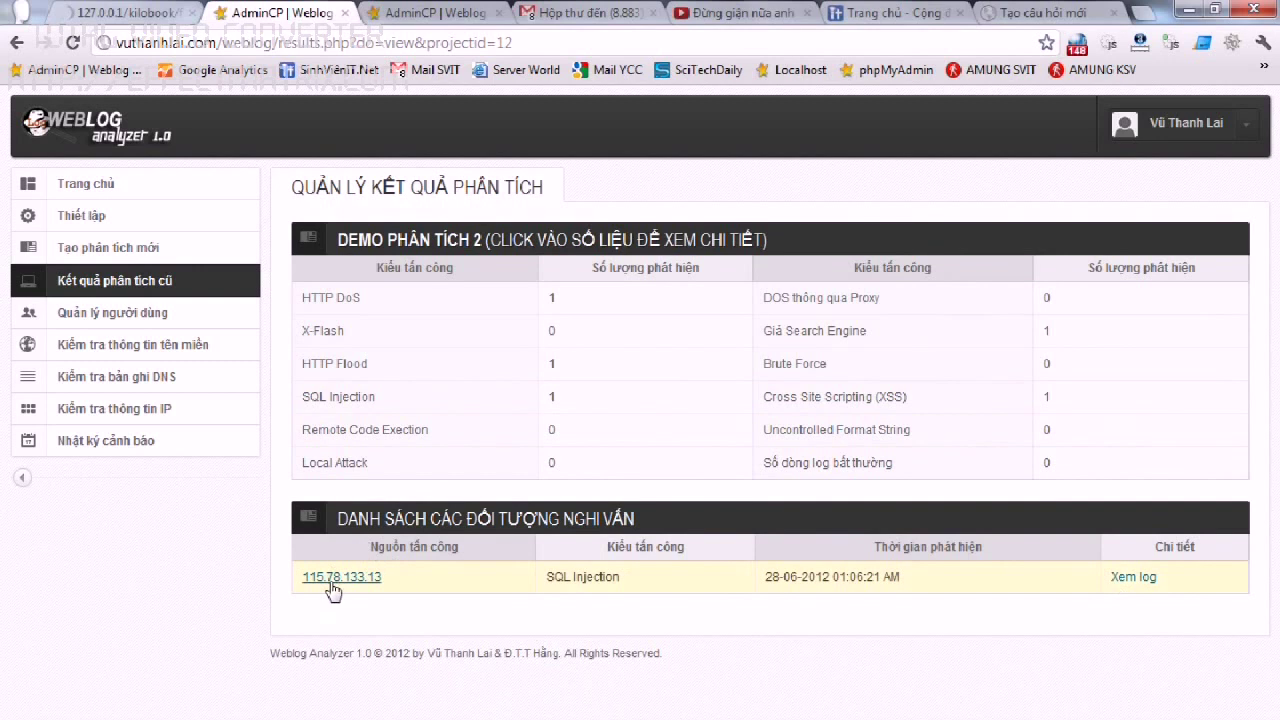
{"action": "left_click", "coordinate": [195, 284]}
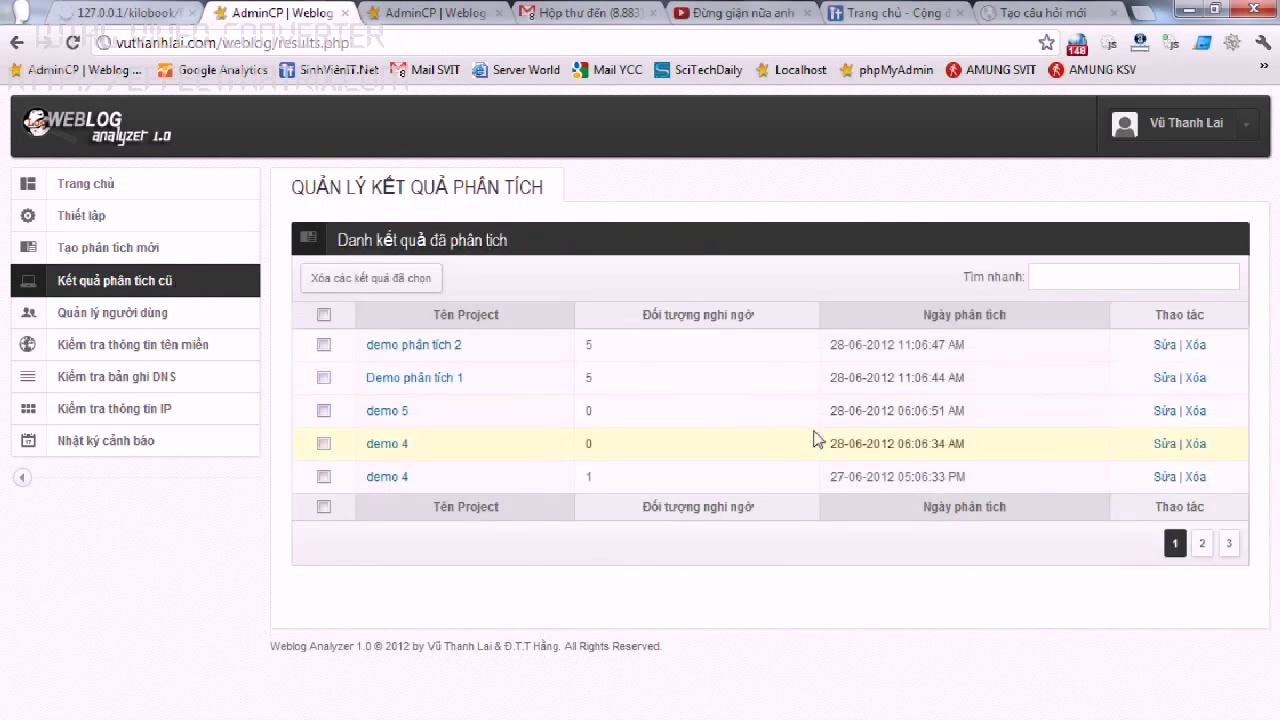
Rename the demo 5 result to 'tên đã bị sửa' and delete it.
{"action": "left_click", "coordinate": [1165, 413]}
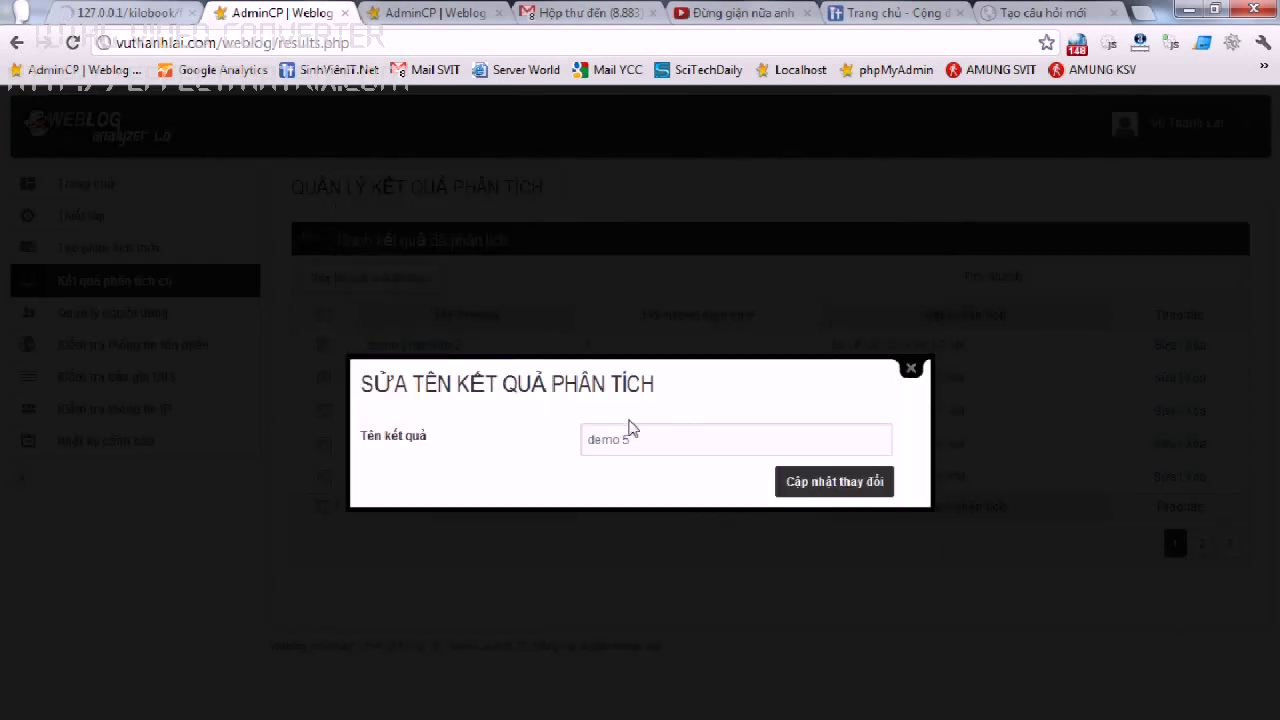
{"action": "left_click_drag", "start_coordinate": [625, 451], "coordinate": [443, 443]}
{"action": "type", "text": "te"}
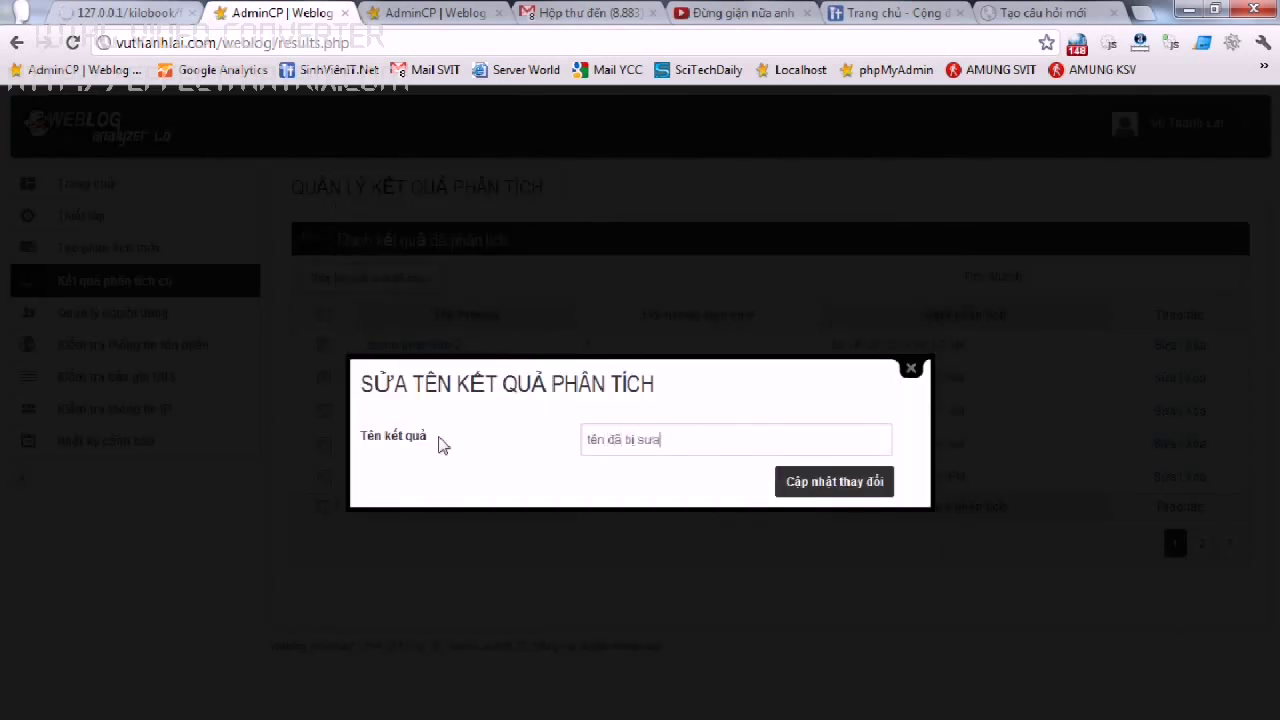
{"action": "left_click", "coordinate": [832, 483]}
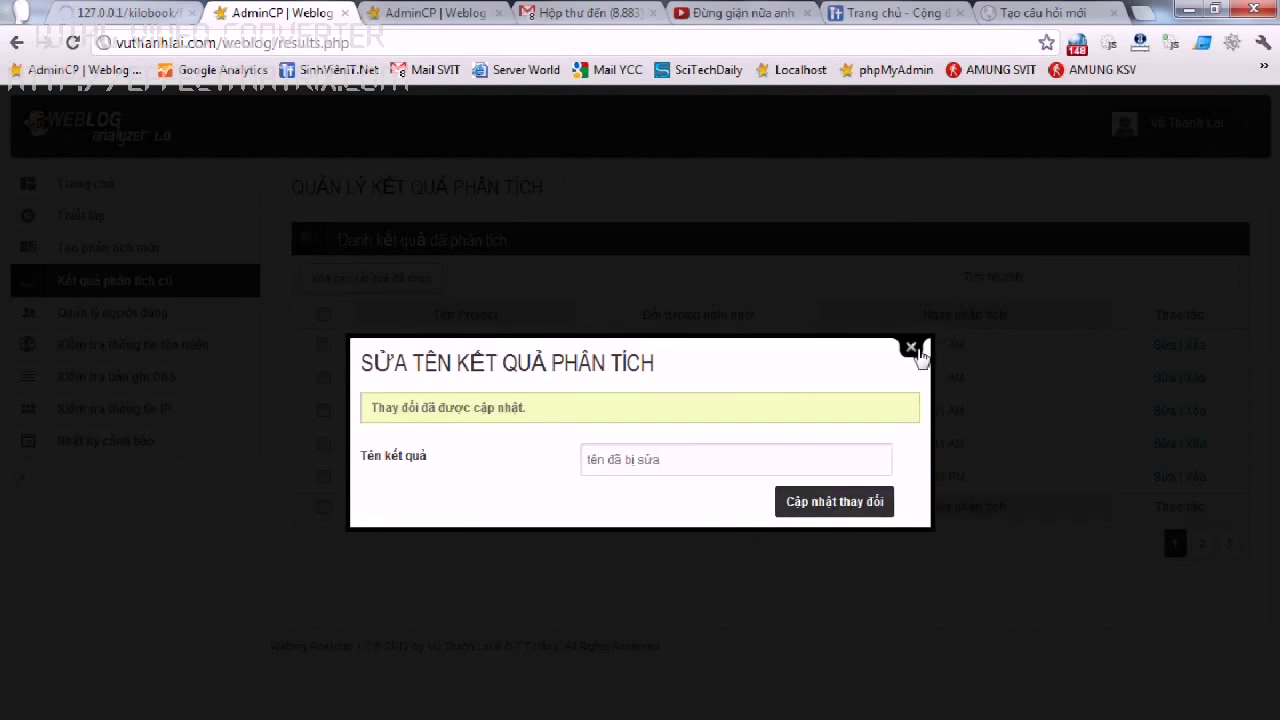
{"action": "left_click", "coordinate": [909, 350]}
{"action": "left_click_drag", "start_coordinate": [485, 418], "coordinate": [366, 408]}
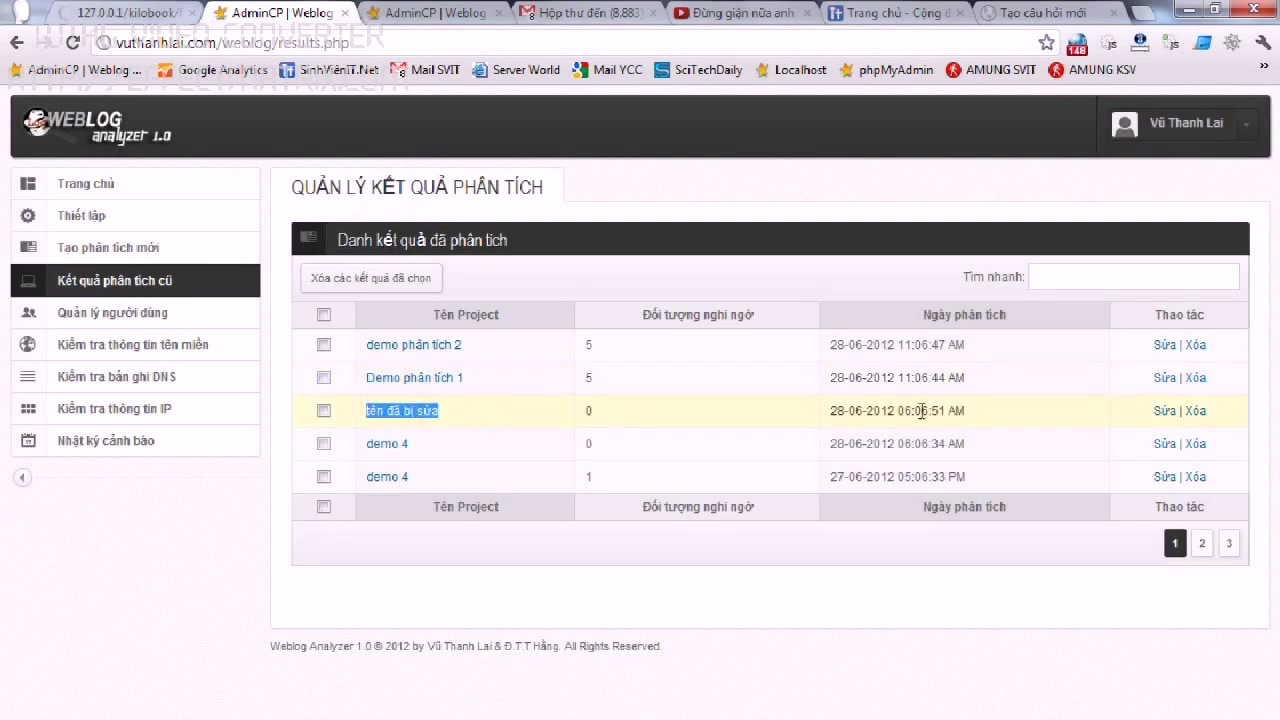
{"action": "left_click", "coordinate": [1194, 412]}
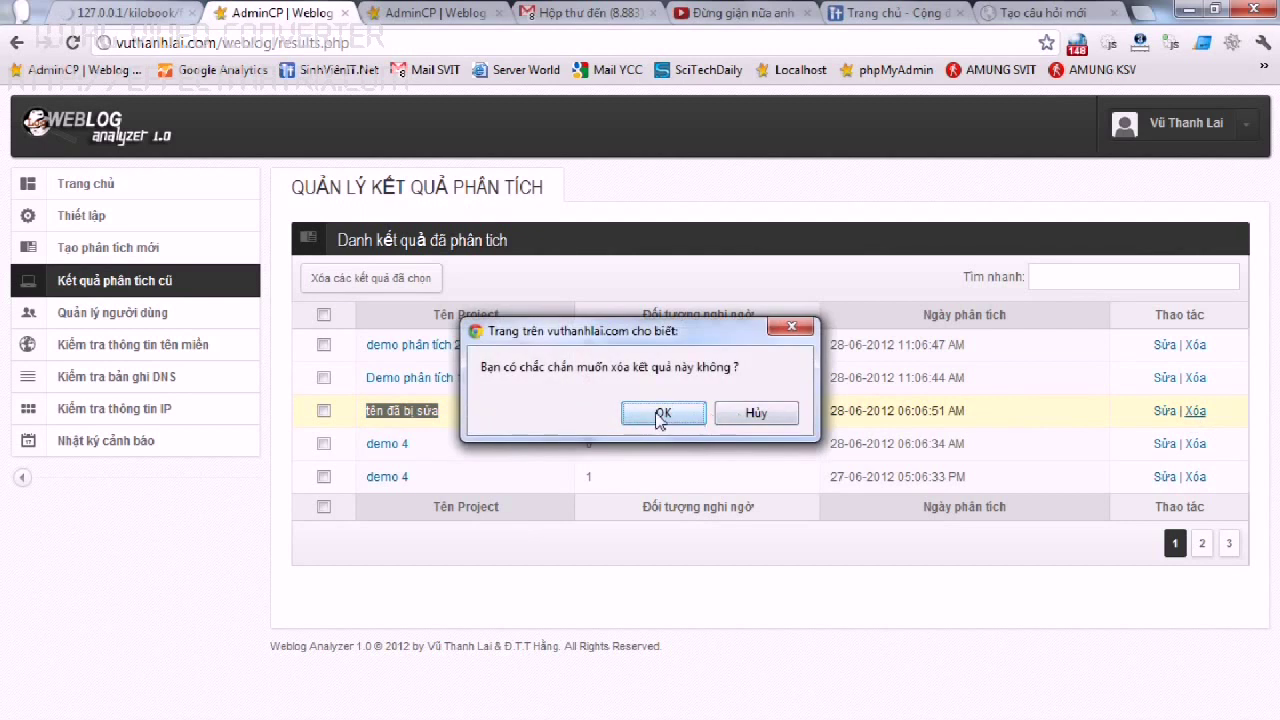
{"action": "left_click", "coordinate": [662, 412]}
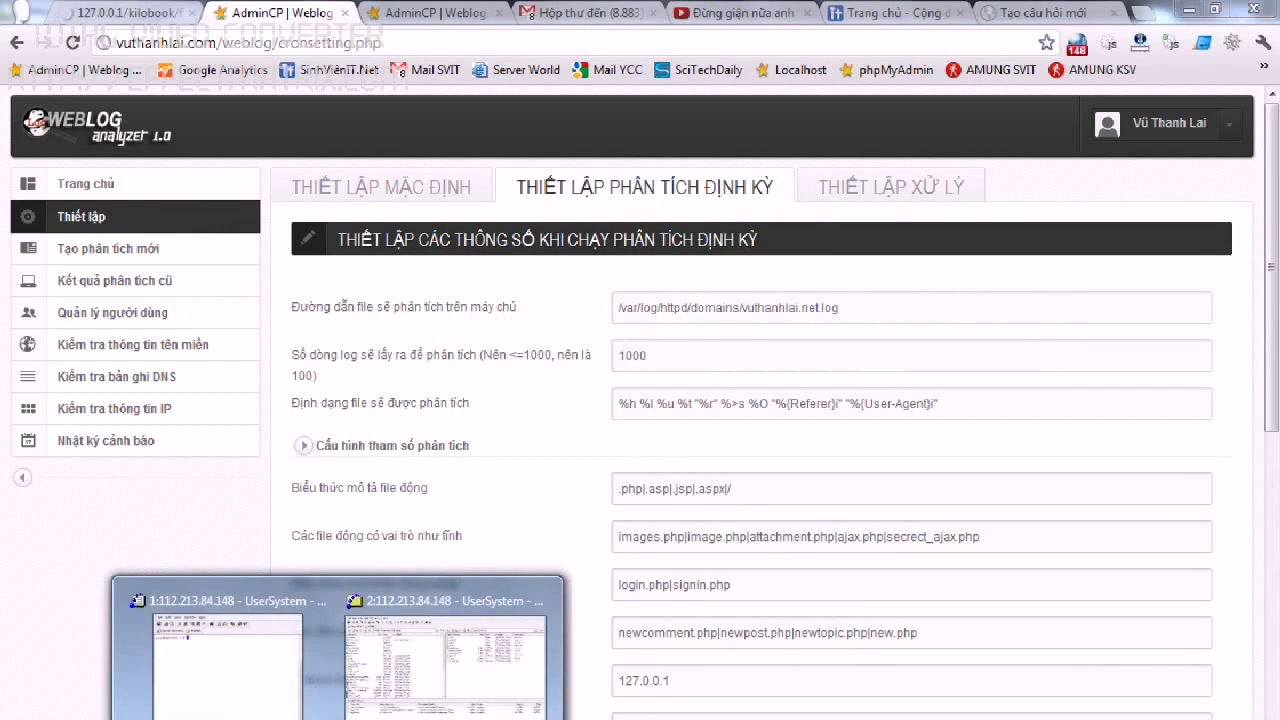
Open /etc/crontab in vi and paste a copy of the hourly cron line.
{"action": "left_click", "coordinate": [214, 680]}
{"action": "type", "text": "vi /etc/"}
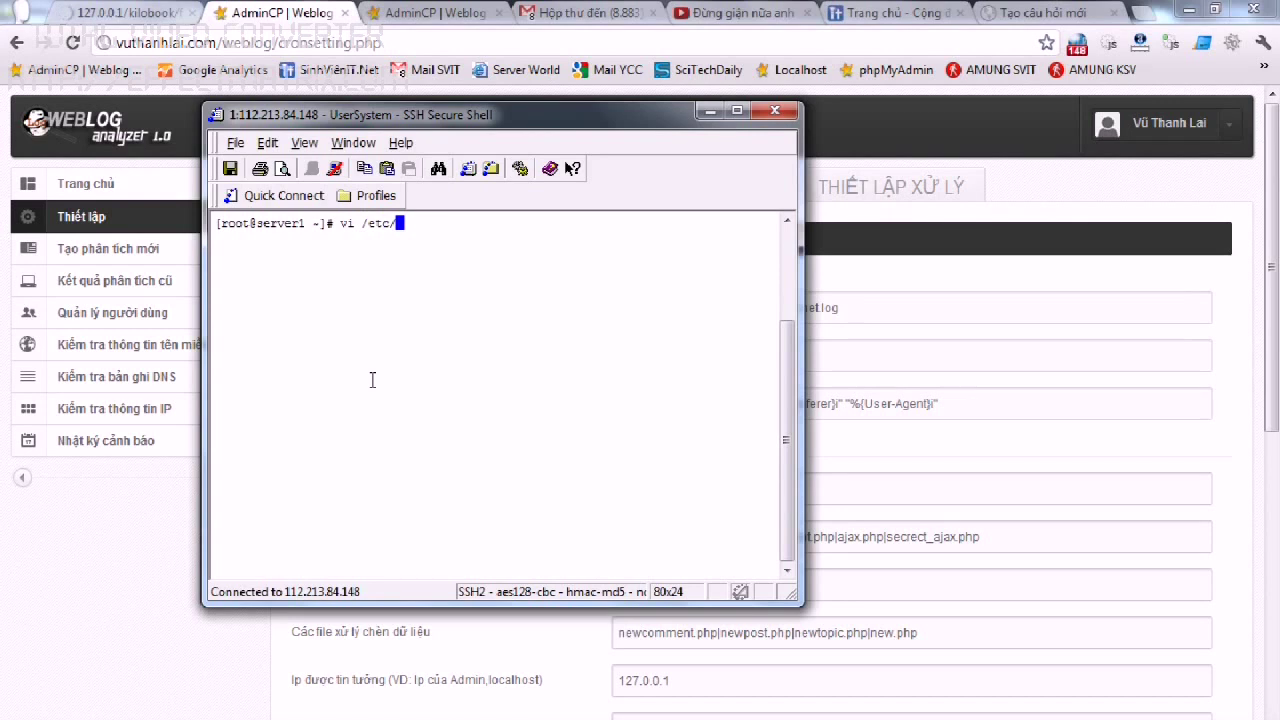
{"action": "type", "text": "crontab"}
{"action": "key", "text": "Return"}
{"action": "key", "text": "Down"}
{"action": "key", "text": "Down"}
{"action": "key", "text": "Down"}
{"action": "key", "text": "Down"}
{"action": "key", "text": "Down"}
{"action": "key", "text": "Down"}
{"action": "key", "text": "Down"}
{"action": "key", "text": "Down"}
{"action": "key", "text": "Down"}
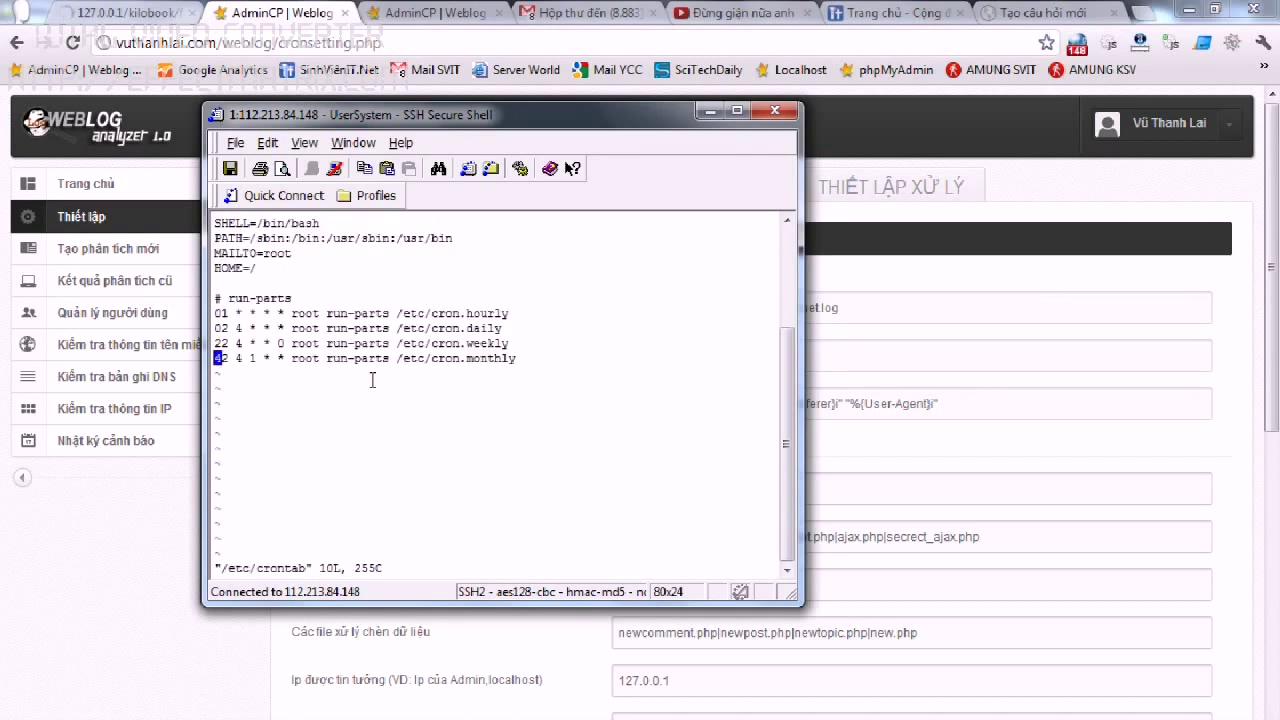
{"action": "key", "text": "Up"}
{"action": "key", "text": "Up"}
{"action": "key", "text": "Up"}
{"action": "key", "text": "Down"}
{"action": "key", "text": "Down"}
{"action": "key", "text": "Down"}
{"action": "key", "text": "Right"}
{"action": "key", "text": "Right"}
{"action": "key", "text": "Right"}
{"action": "key", "text": "Right"}
{"action": "key", "text": "Right"}
{"action": "key", "text": "Right"}
{"action": "key", "text": "Right"}
{"action": "key", "text": "Right"}
{"action": "key", "text": "Right"}
{"action": "key", "text": "Right"}
{"action": "key", "text": "Right"}
{"action": "key", "text": "Right"}
{"action": "key", "text": "Right"}
{"action": "key", "text": "Right"}
{"action": "key", "text": "Right"}
{"action": "key", "text": "Right"}
{"action": "key", "text": "Right"}
{"action": "key", "text": "Right"}
{"action": "key", "text": "Right"}
{"action": "key", "text": "Right"}
{"action": "key", "text": "Right"}
{"action": "key", "text": "Right"}
{"action": "key", "text": "Right"}
{"action": "key", "text": "Right"}
{"action": "key", "text": "Right"}
{"action": "key", "text": "Right"}
{"action": "key", "text": "Right"}
{"action": "key", "text": "Right"}
{"action": "key", "text": "Right"}
{"action": "key", "text": "Right"}
{"action": "key", "text": "Right"}
{"action": "key", "text": "Right"}
{"action": "key", "text": "Right"}
{"action": "key", "text": "Right"}
{"action": "key", "text": "Right"}
{"action": "key", "text": "Right"}
{"action": "key", "text": "Right"}
{"action": "key", "text": "Right"}
{"action": "key", "text": "Right"}
{"action": "key", "text": "Right"}
{"action": "key", "text": "p"}
{"action": "key", "text": "Right"}
{"action": "key", "text": "Right"}
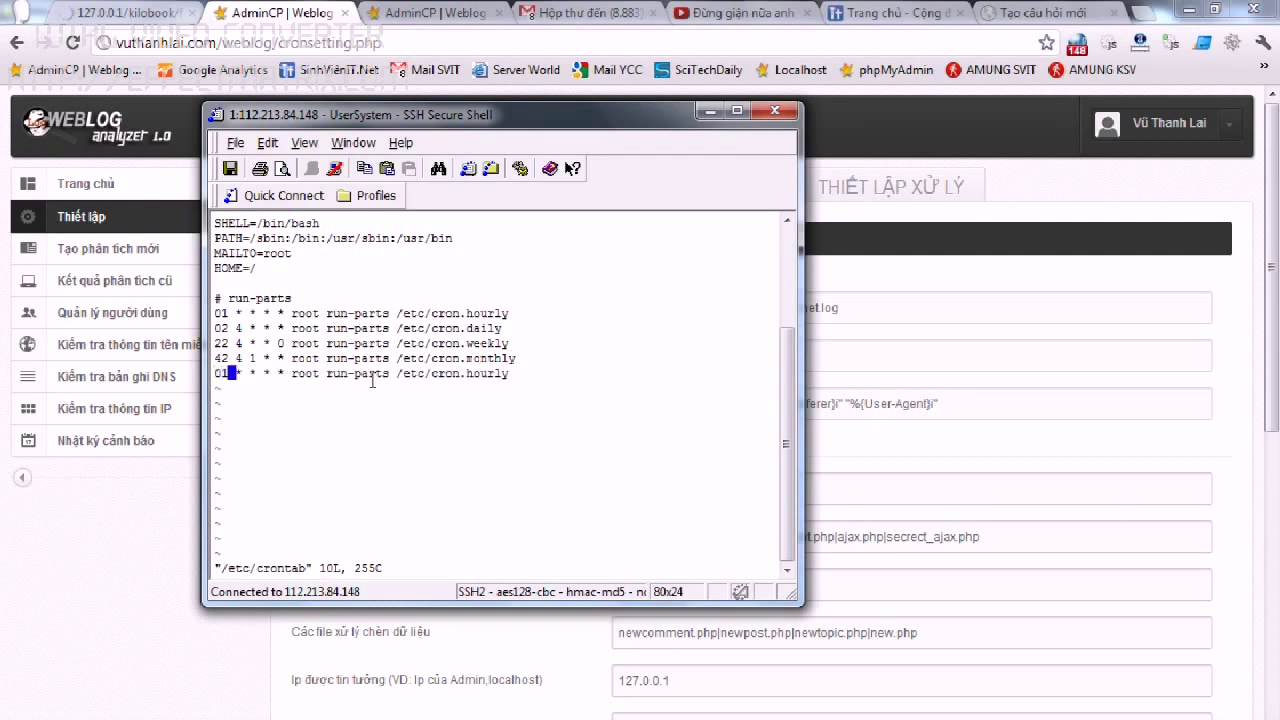
Change the copied line to '* * * * * root sh /home/weblog/public_html/weblog/cron.sh'.
{"action": "key", "text": "i"}
{"action": "key", "text": "BackSpace"}
{"action": "key", "text": "BackSpace"}
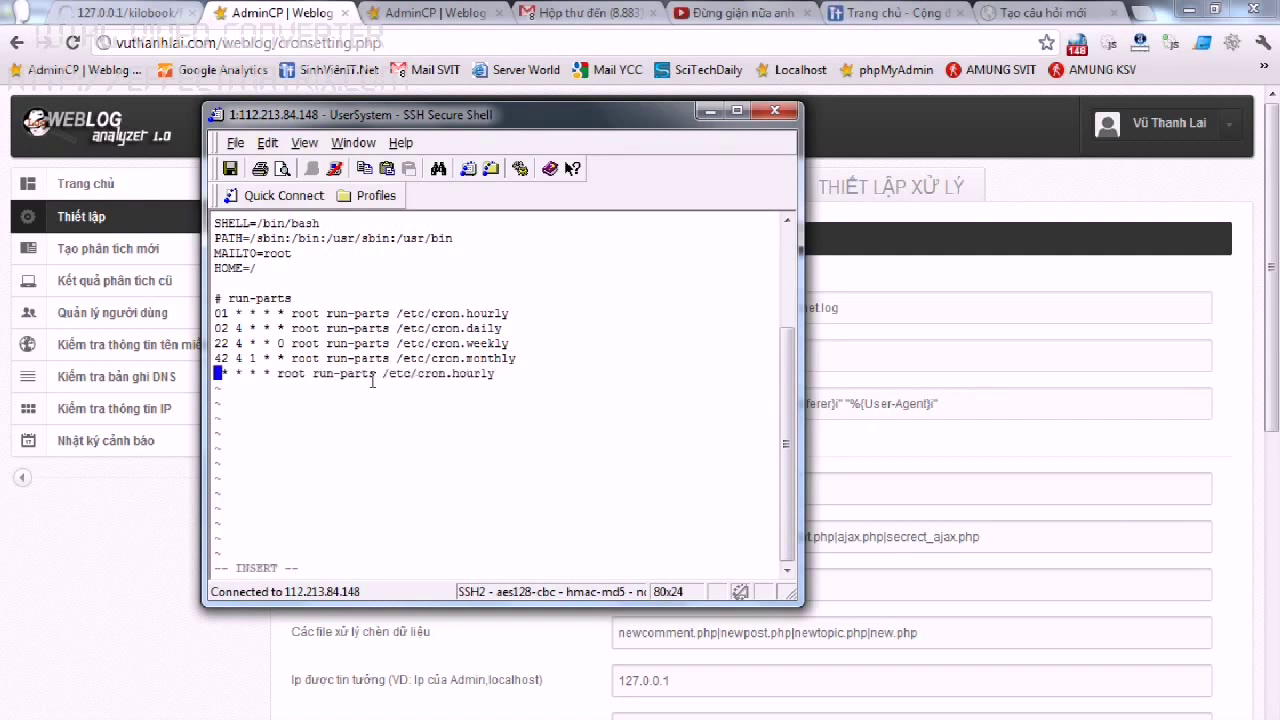
{"action": "type", "text": "*"}
{"action": "key", "text": "Right"}
{"action": "key", "text": "Right"}
{"action": "key", "text": "Right"}
{"action": "key", "text": "Right"}
{"action": "key", "text": "Right"}
{"action": "key", "text": "Right"}
{"action": "key", "text": "Right"}
{"action": "key", "text": "Right"}
{"action": "key", "text": "Right"}
{"action": "key", "text": "Right"}
{"action": "key", "text": "Right"}
{"action": "key", "text": "Right"}
{"action": "key", "text": "Right"}
{"action": "key", "text": "Right"}
{"action": "key", "text": "Right"}
{"action": "key", "text": "Right"}
{"action": "key", "text": "Right"}
{"action": "key", "text": "Right"}
{"action": "key", "text": "Right"}
{"action": "key", "text": "Right"}
{"action": "key", "text": "Right"}
{"action": "key", "text": "Right"}
{"action": "key", "text": "Right"}
{"action": "key", "text": "Right"}
{"action": "key", "text": "Right"}
{"action": "key", "text": "Right"}
{"action": "key", "text": "Right"}
{"action": "key", "text": "Right"}
{"action": "key", "text": "Right"}
{"action": "key", "text": "Right"}
{"action": "key", "text": "Right"}
{"action": "key", "text": "Right"}
{"action": "key", "text": "Right"}
{"action": "key", "text": "Right"}
{"action": "key", "text": "Right"}
{"action": "key", "text": "Right"}
{"action": "key", "text": "BackSpace"}
{"action": "key", "text": "BackSpace"}
{"action": "key", "text": "BackSpace"}
{"action": "key", "text": "BackSpace"}
{"action": "key", "text": "BackSpace"}
{"action": "key", "text": "BackSpace"}
{"action": "key", "text": "BackSpace"}
{"action": "key", "text": "BackSpace"}
{"action": "key", "text": "BackSpace"}
{"action": "key", "text": "BackSpace"}
{"action": "key", "text": "BackSpace"}
{"action": "key", "text": "BackSpace"}
{"action": "key", "text": "BackSpace"}
{"action": "key", "text": "BackSpace"}
{"action": "key", "text": "BackSpace"}
{"action": "type", "text": "home"}
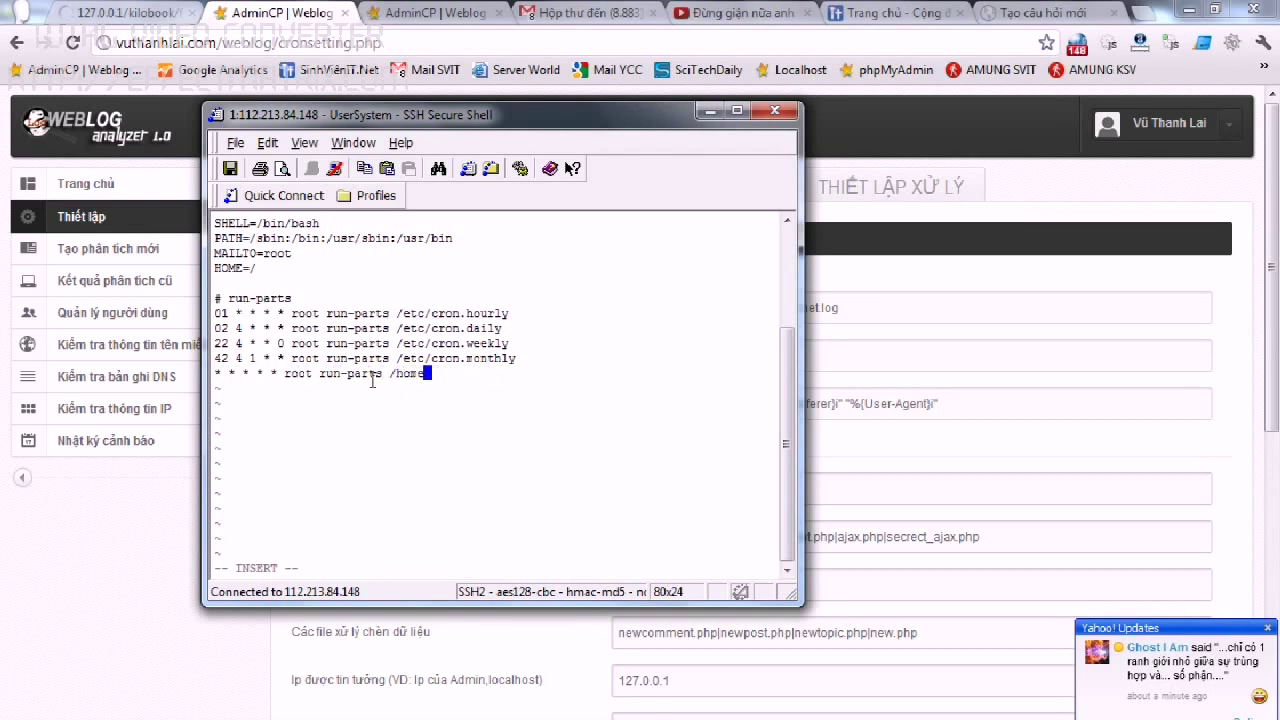
{"action": "type", "text": "/weblog/publi"}
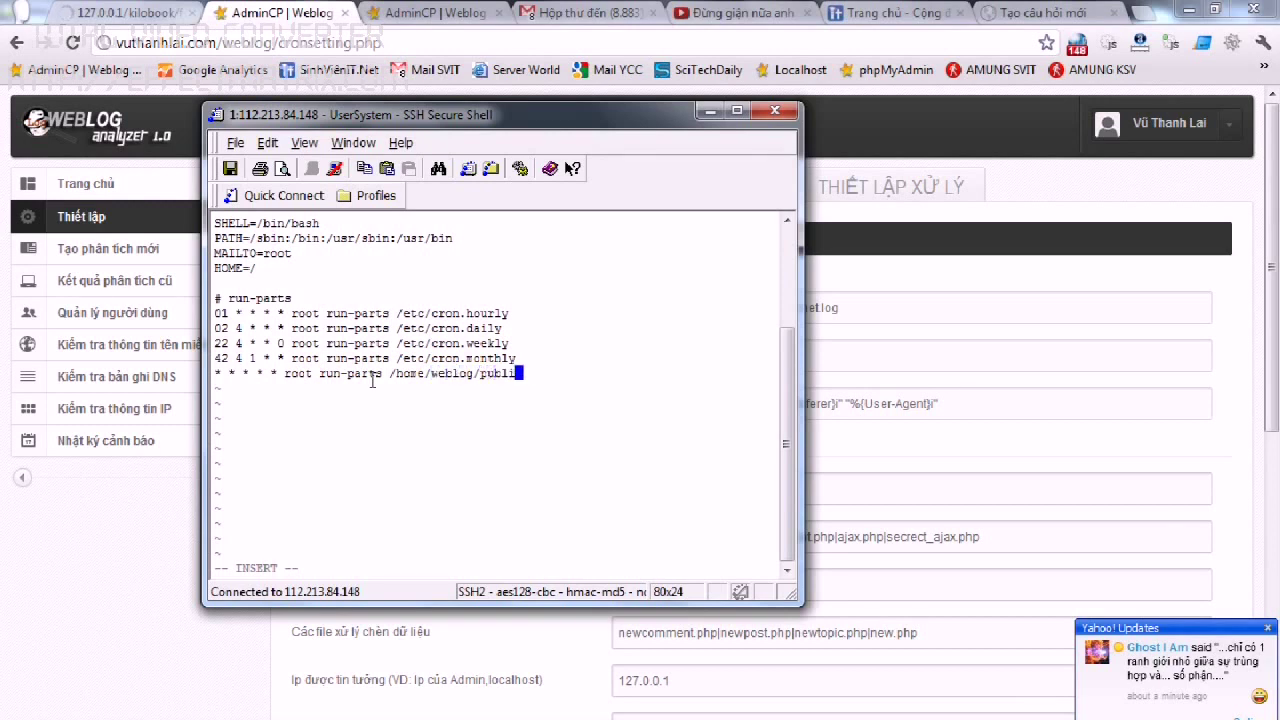
{"action": "type", "text": "c_html/weblog"}
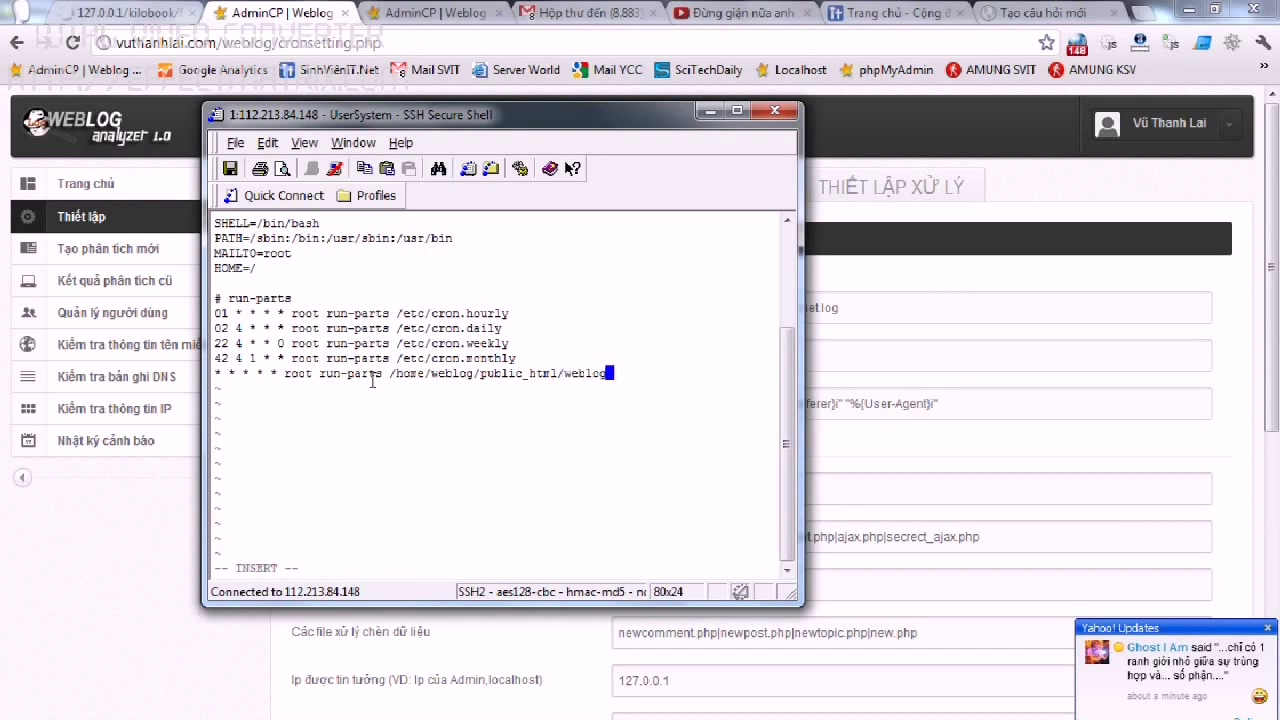
{"action": "type", "text": "/cron"}
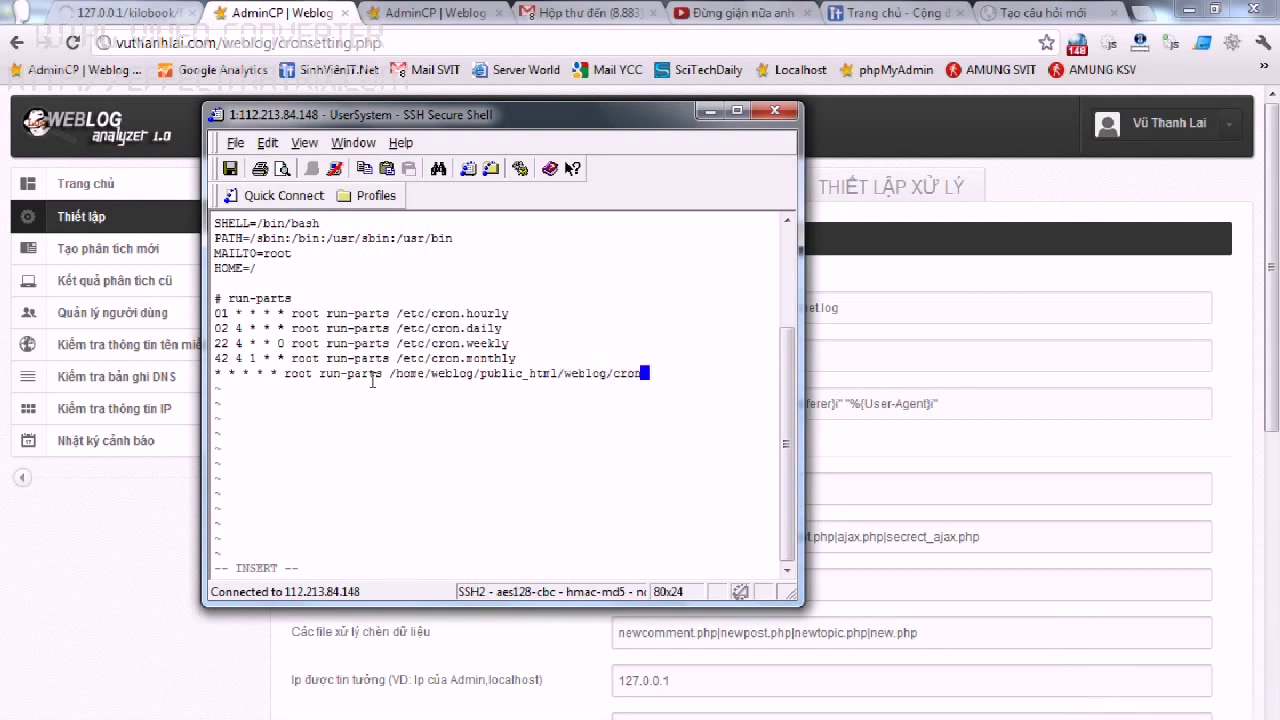
{"action": "type", "text": ".sh"}
{"action": "key", "text": "Escape"}
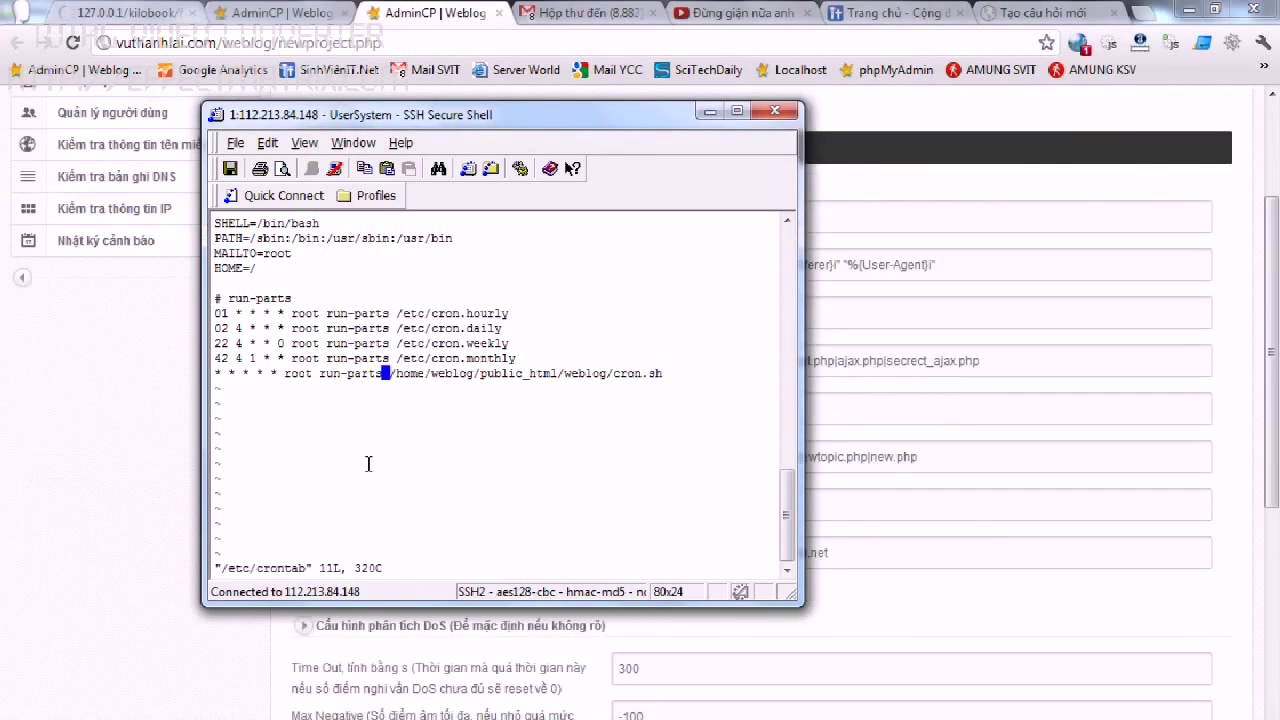
{"action": "key", "text": "i"}
{"action": "key", "text": "BackSpace"}
{"action": "key", "text": "BackSpace"}
{"action": "key", "text": "BackSpace"}
{"action": "key", "text": "BackSpace"}
{"action": "key", "text": "BackSpace"}
{"action": "key", "text": "BackSpace"}
{"action": "key", "text": "BackSpace"}
{"action": "key", "text": "BackSpace"}
{"action": "key", "text": "BackSpace"}
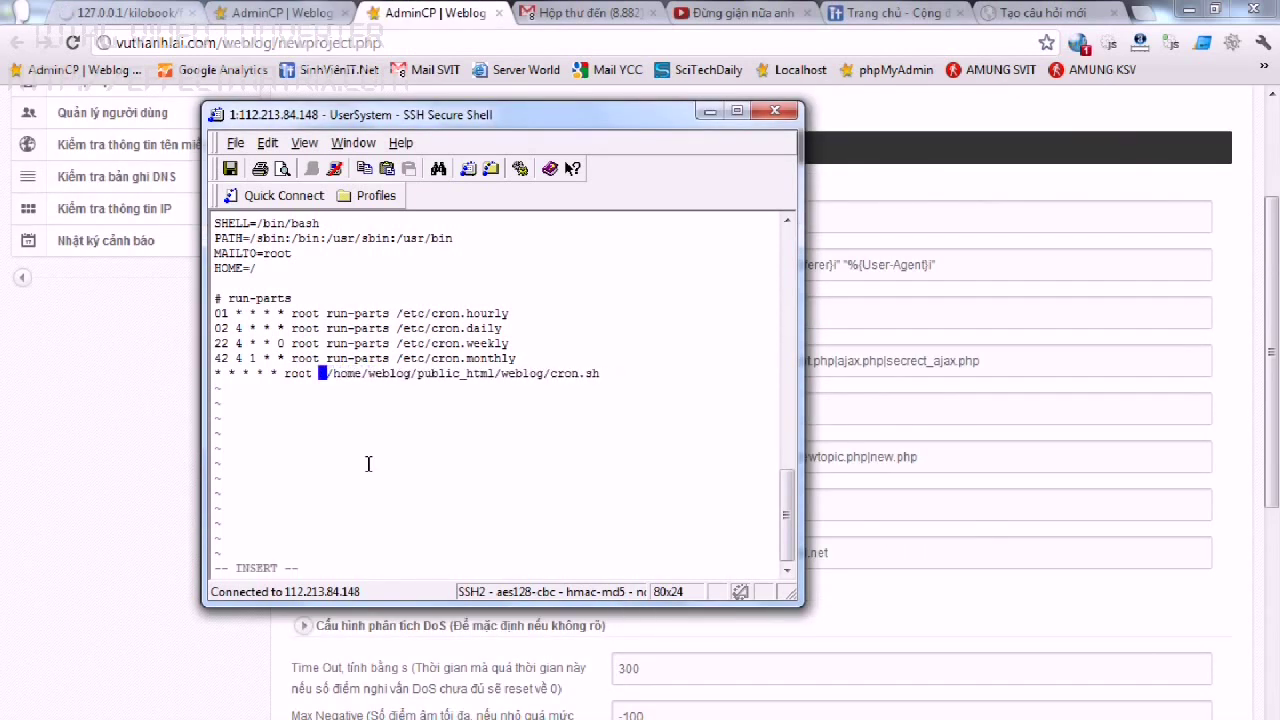
{"action": "type", "text": "sh"}
{"action": "key", "text": "Escape"}
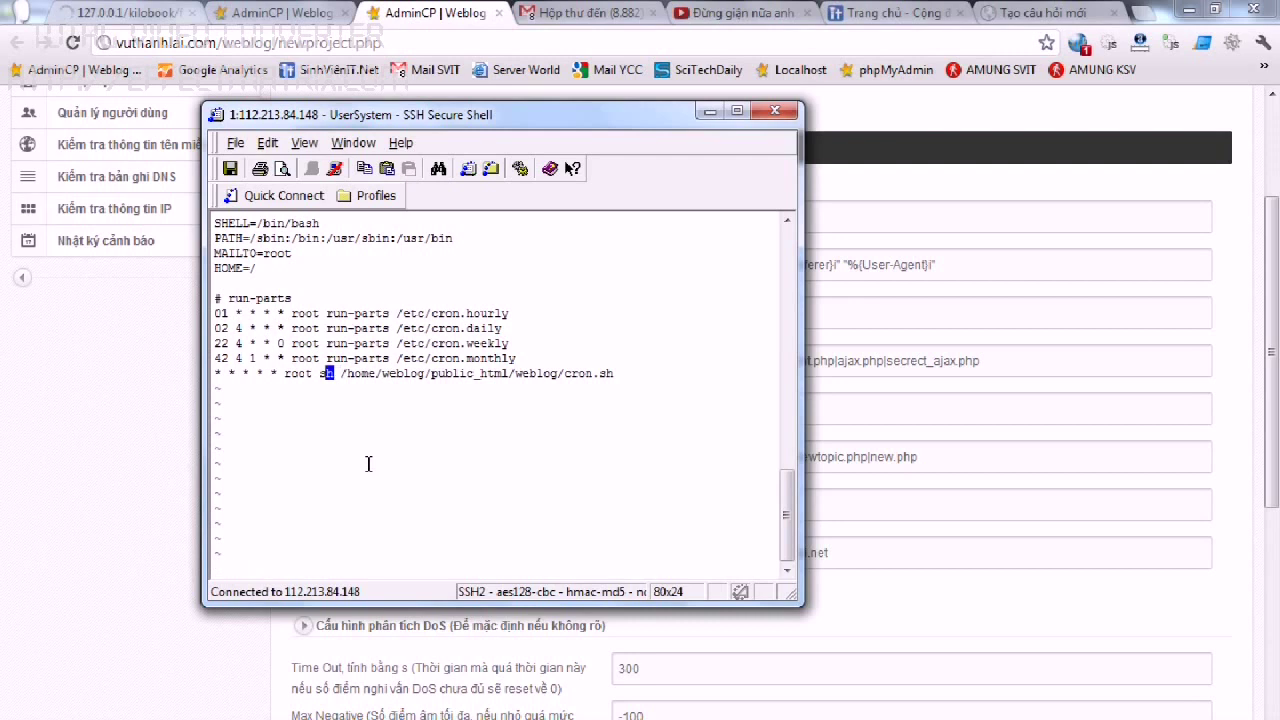
Save the crontab with :wq and clear the terminal.
{"action": "type", "text": ":wq"}
{"action": "key", "text": "Return"}
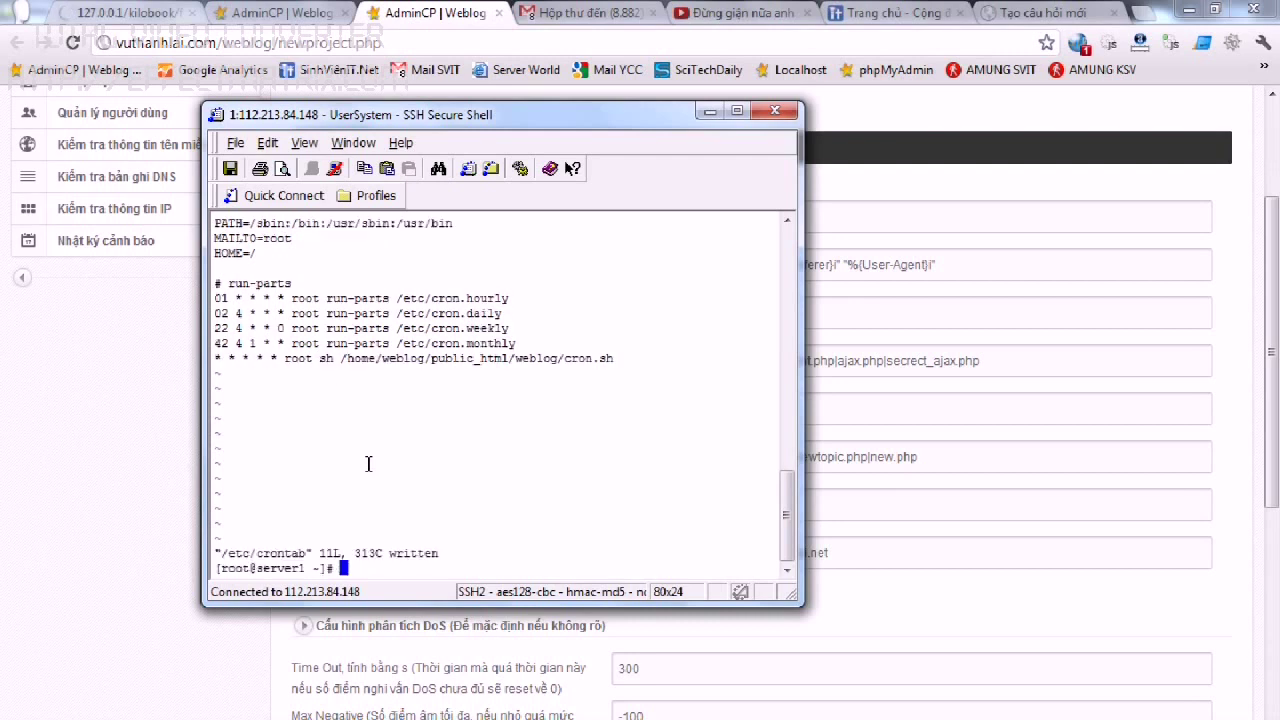
{"action": "key", "text": "ctrl+l"}
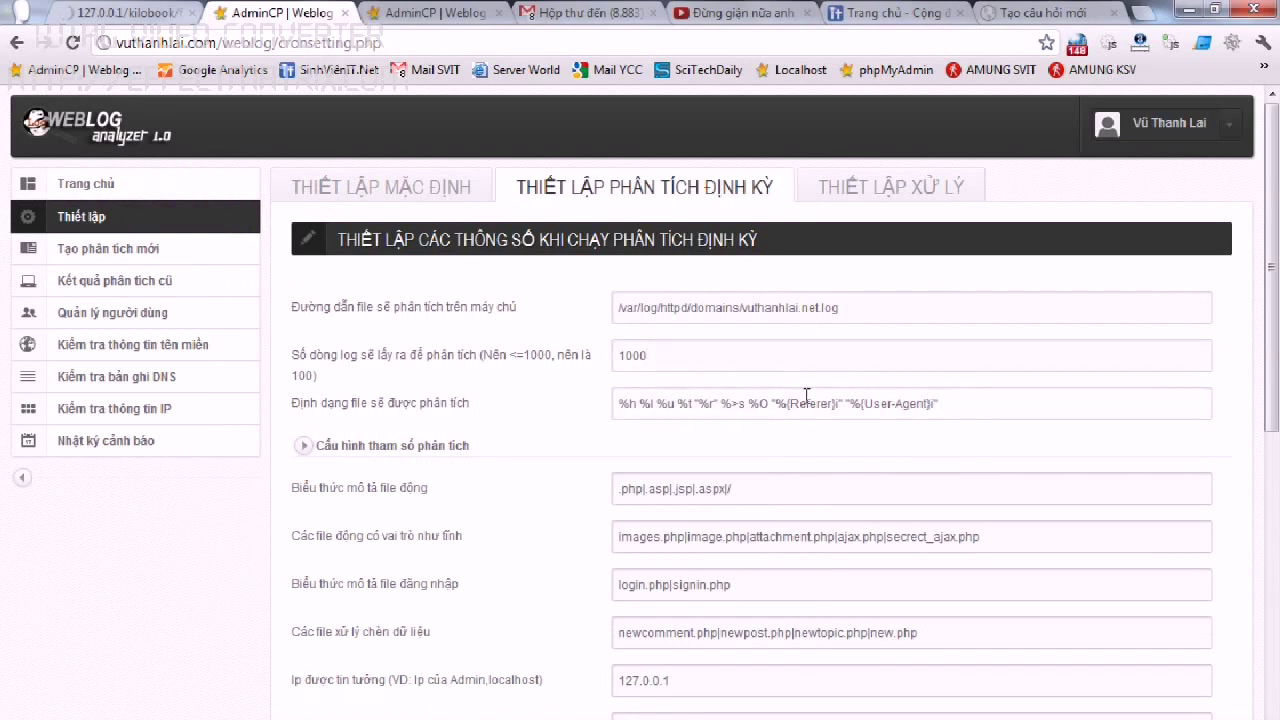
Re-paste the log-format line from Notepad++ into the periodic settings' log-format field.
{"action": "key", "text": "alt+Tab"}
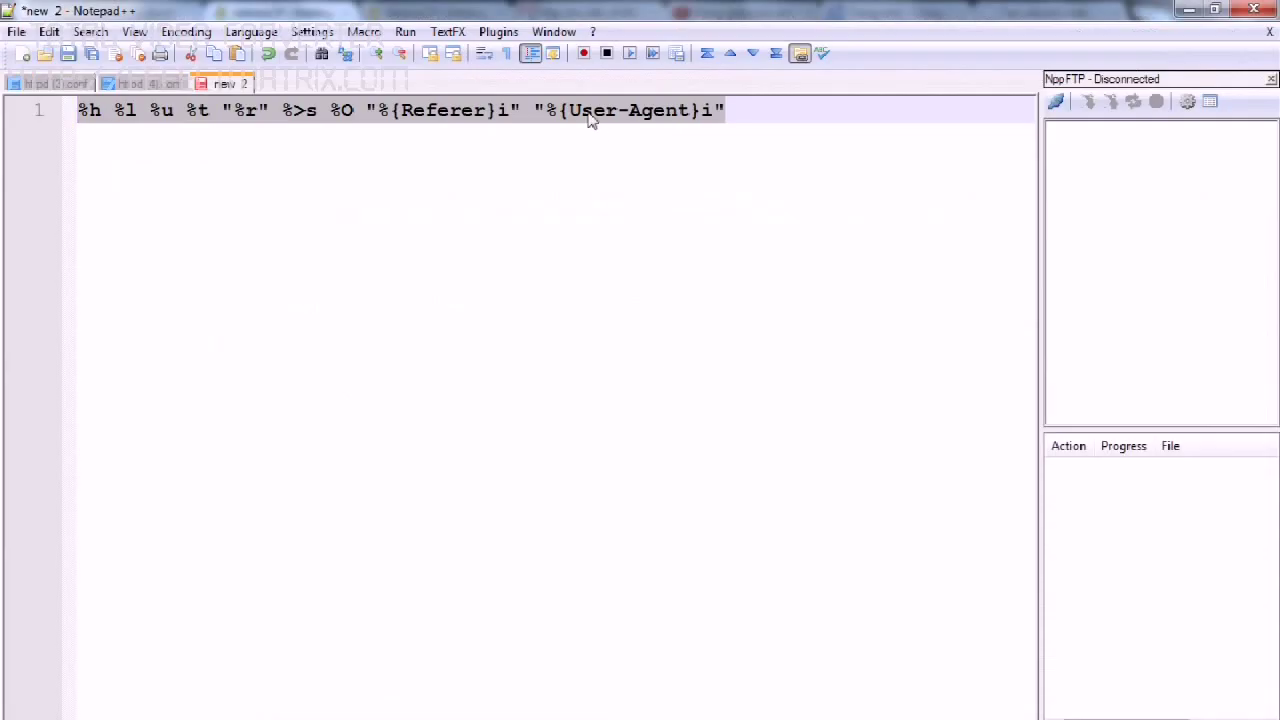
{"action": "key", "text": "alt+Tab"}
{"action": "left_click_drag", "start_coordinate": [969, 408], "coordinate": [460, 398]}
{"action": "type", "text": "%h %l %u %t \"%r\" %>s %O \"%{Referer}i\" \"%{User-Agent}i\""}
{"action": "left_click_drag", "start_coordinate": [920, 632], "coordinate": [893, 632]}
Check the alert phone number and email, then save the periodic-analysis settings.
{"action": "scroll", "coordinate": [896, 636], "scroll_direction": "down", "scroll_amount": 1}
{"action": "scroll", "coordinate": [895, 635], "scroll_direction": "down", "scroll_amount": 5}
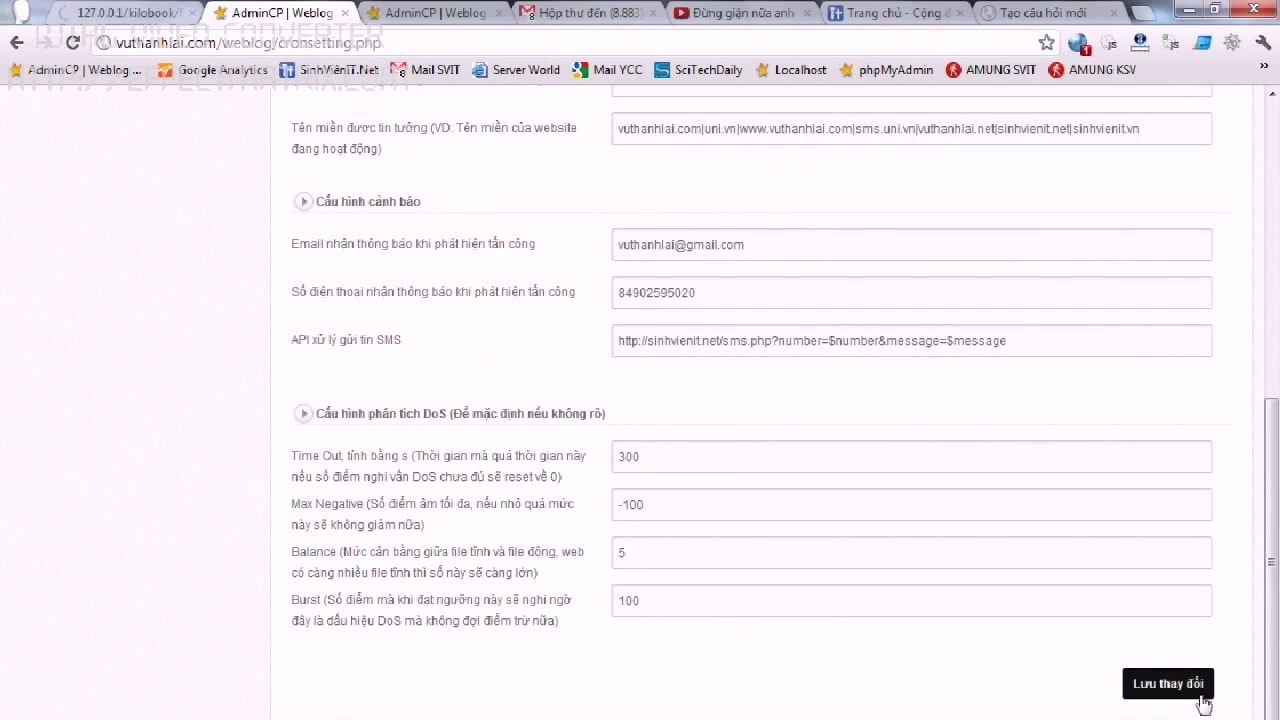
{"action": "double_click", "coordinate": [652, 289]}
{"action": "left_click_drag", "start_coordinate": [757, 244], "coordinate": [490, 257]}
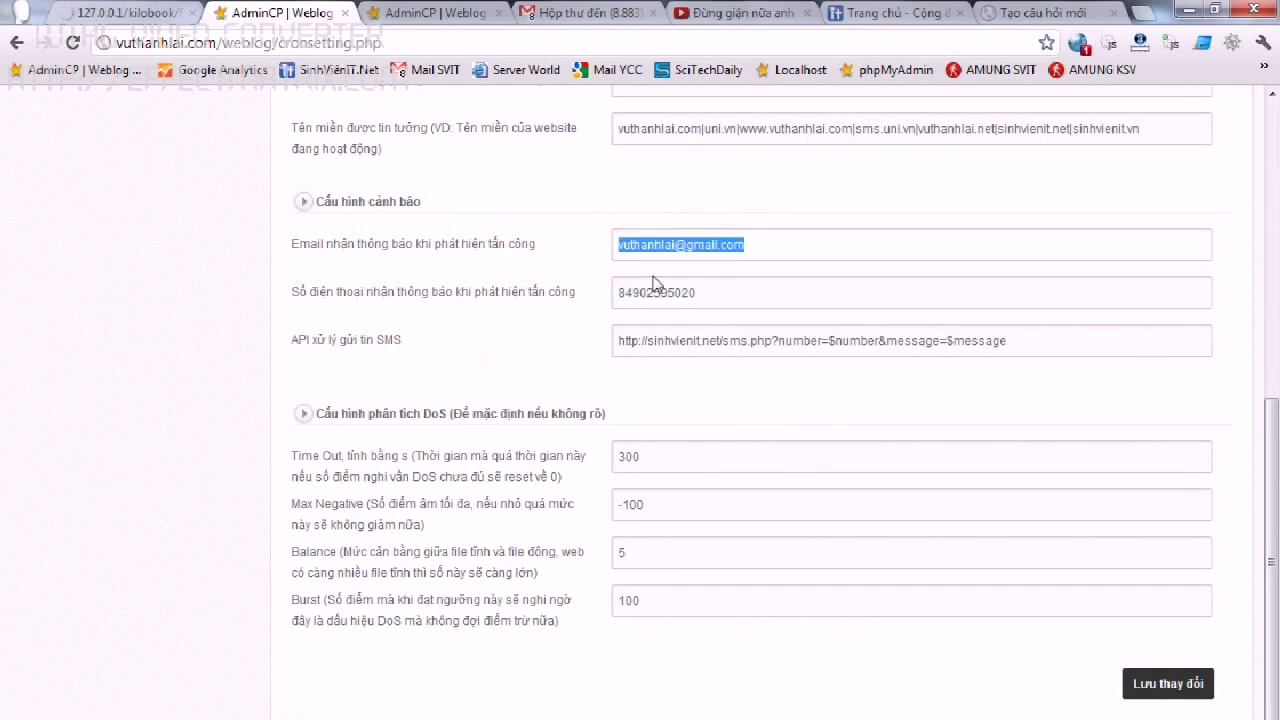
{"action": "left_click", "coordinate": [1185, 685]}
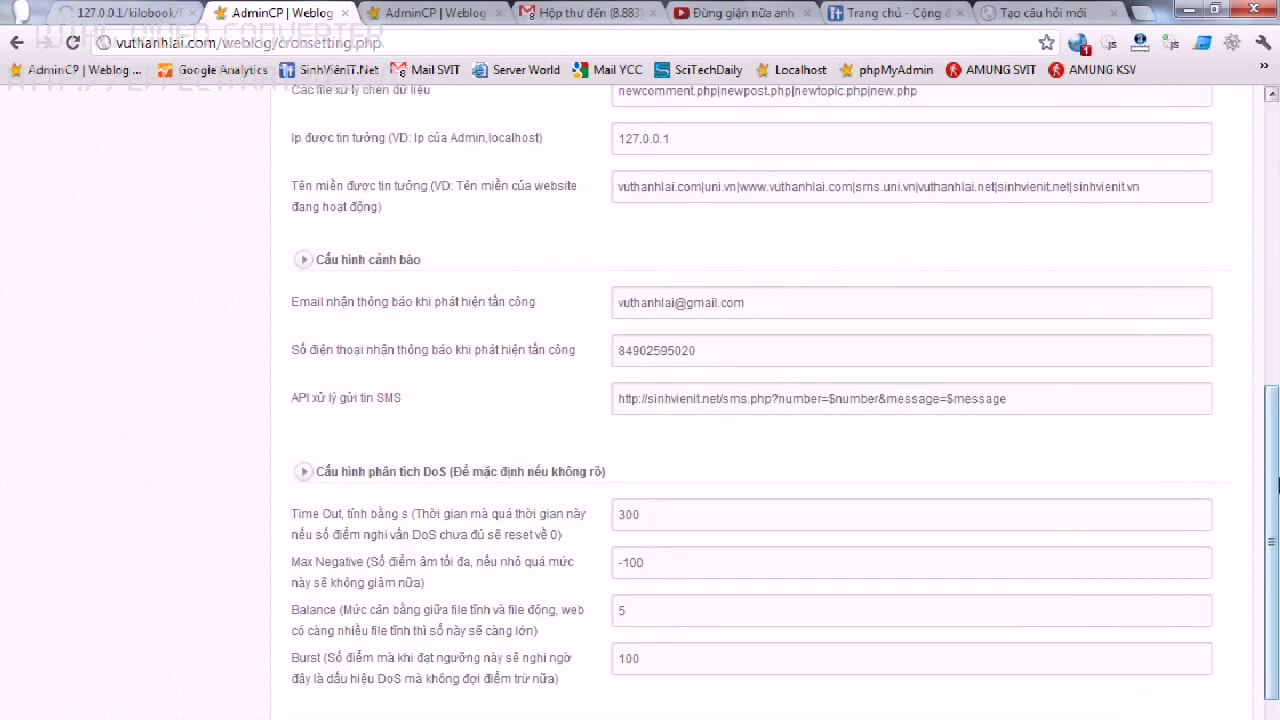
{"action": "scroll", "coordinate": [1257, 207], "scroll_direction": "up", "scroll_amount": 1}
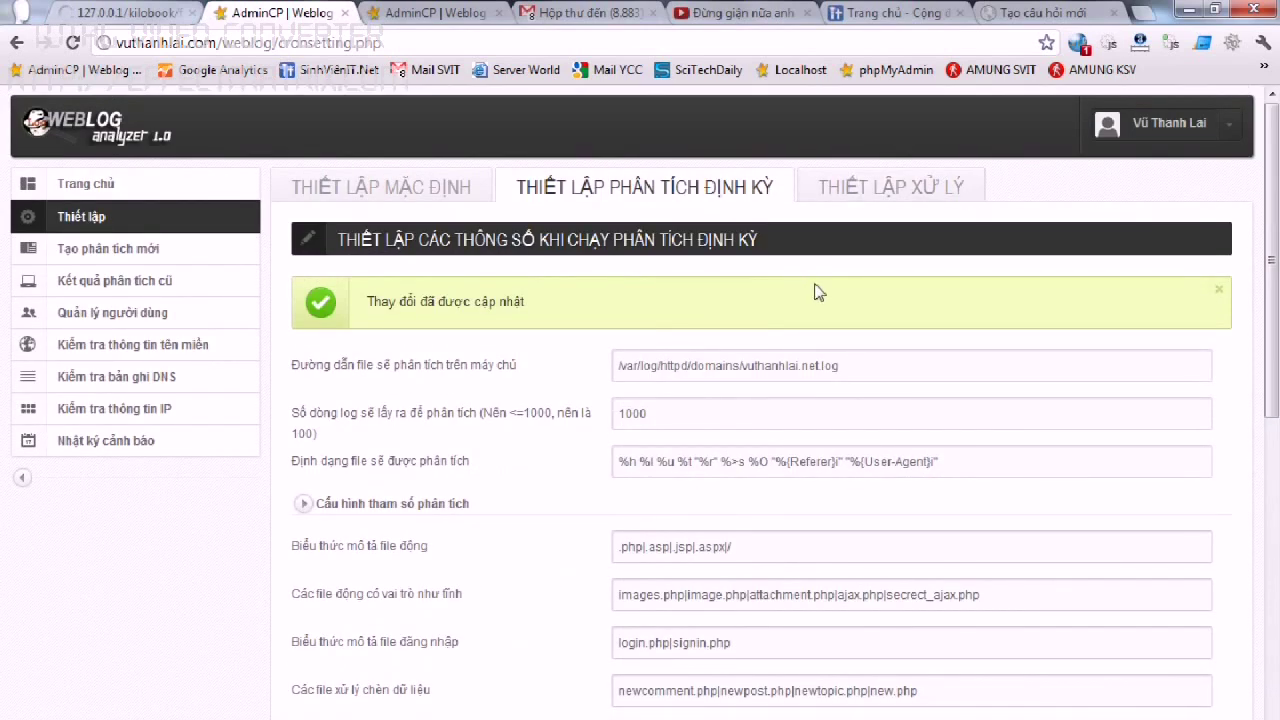
{"action": "left_click", "coordinate": [848, 192]}
Highlight the $htaccesspath value in the IP-blocking code and look through the code boxes.
{"action": "left_click_drag", "start_coordinate": [716, 340], "coordinate": [389, 340]}
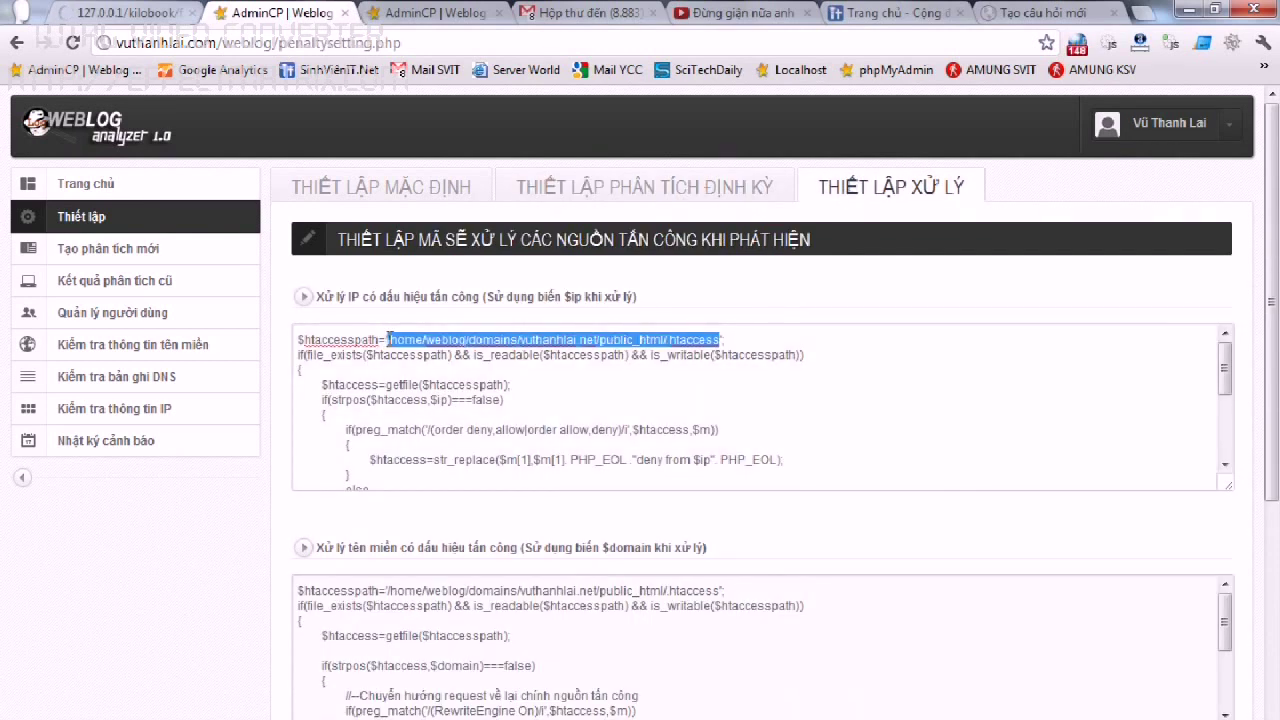
{"action": "scroll", "coordinate": [542, 390], "scroll_direction": "down", "scroll_amount": 8}
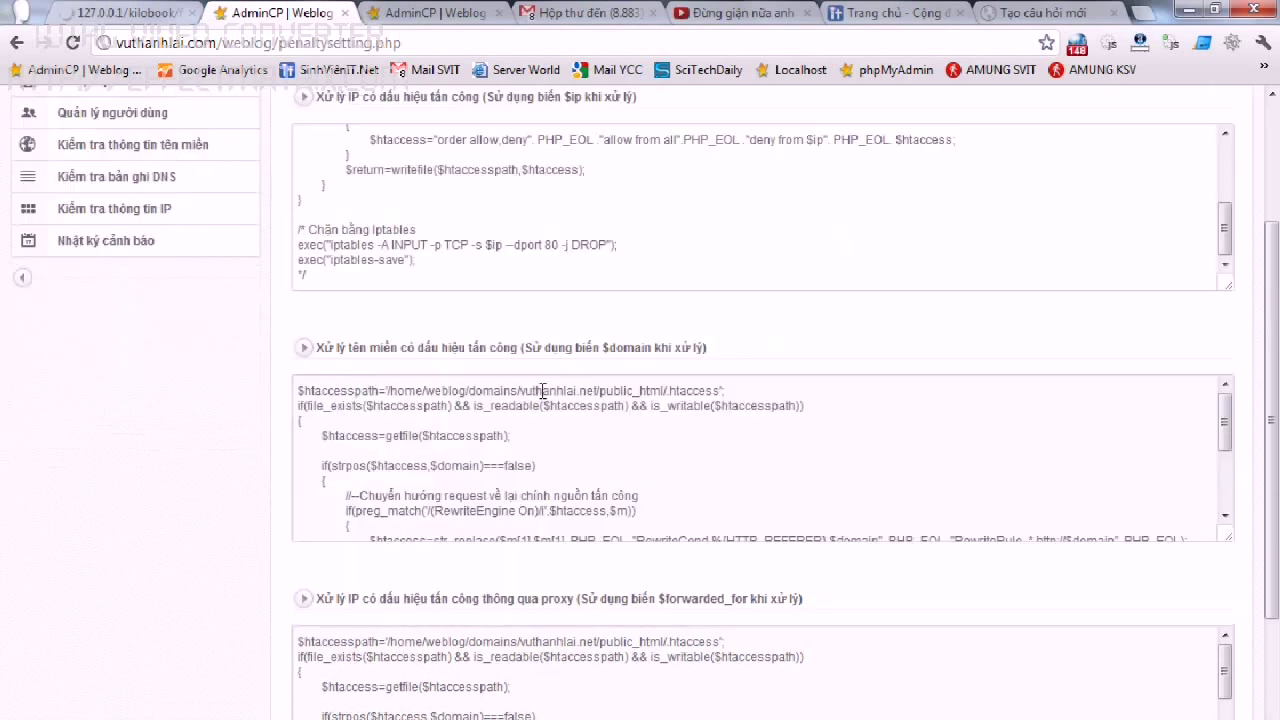
{"action": "scroll", "coordinate": [542, 390], "scroll_direction": "down", "scroll_amount": 5}
{"action": "scroll", "coordinate": [542, 390], "scroll_direction": "up", "scroll_amount": 6}
{"action": "scroll", "coordinate": [542, 390], "scroll_direction": "up", "scroll_amount": 2}
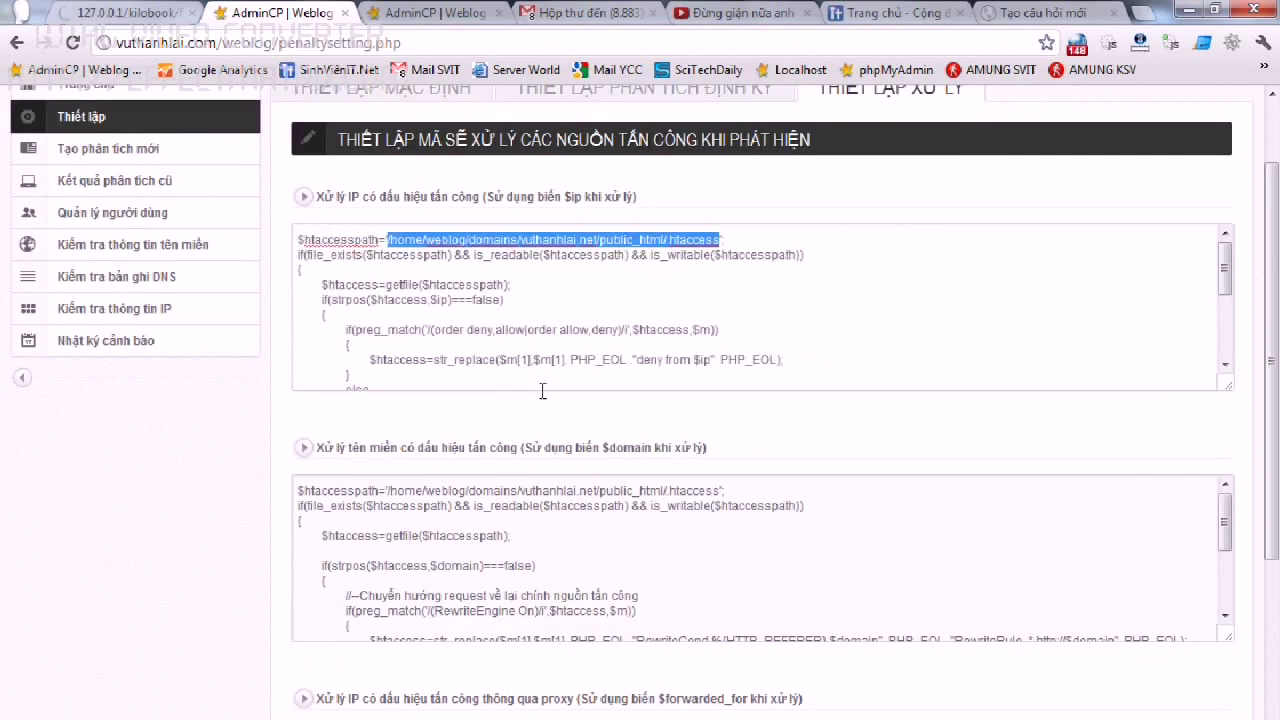
{"action": "key", "text": "ctrl+Tab"}
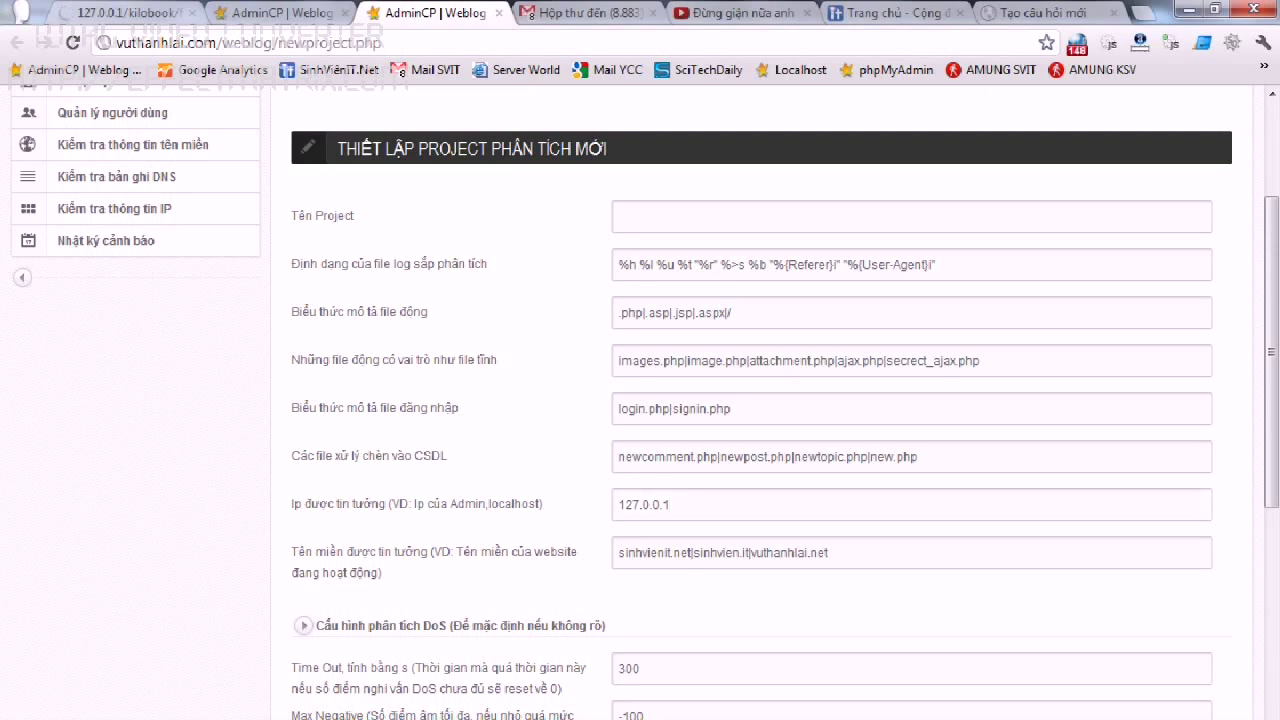
{"action": "left_click", "coordinate": [556, 14]}
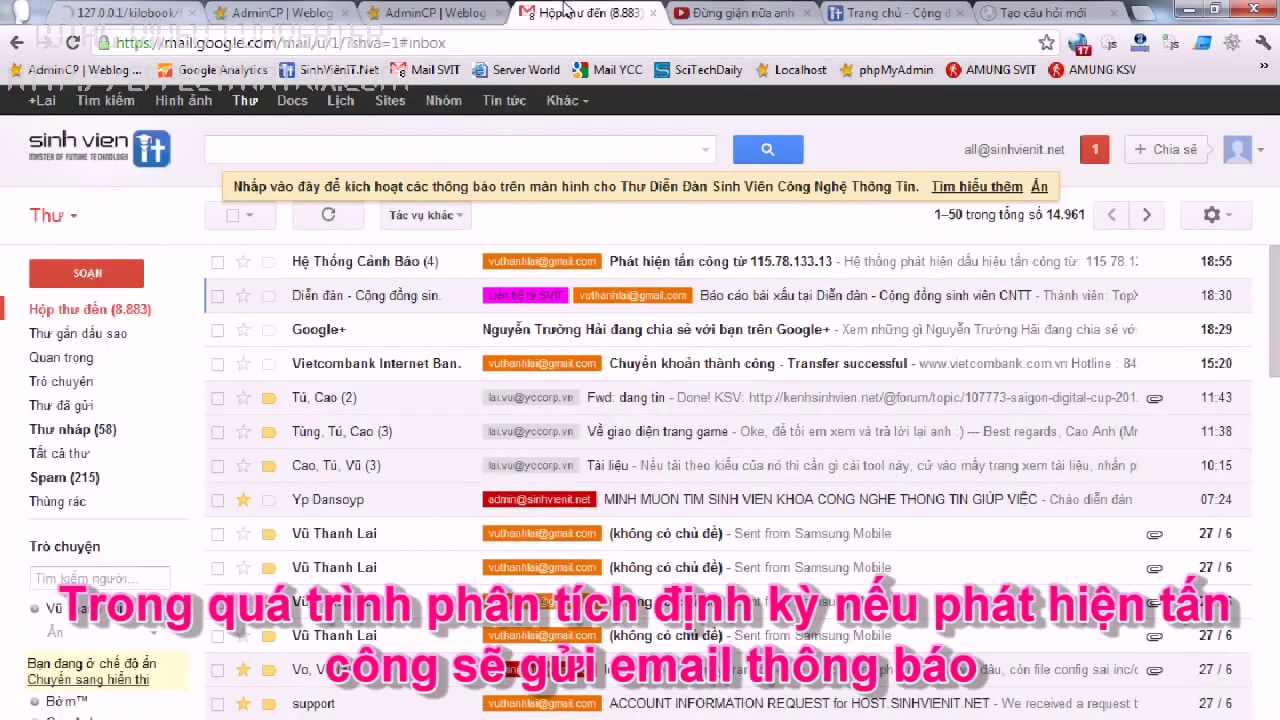
Read the 115.78.133.13 alert email's detected attacks, including SQL Injection, then return to the inbox.
{"action": "left_click", "coordinate": [697, 270]}
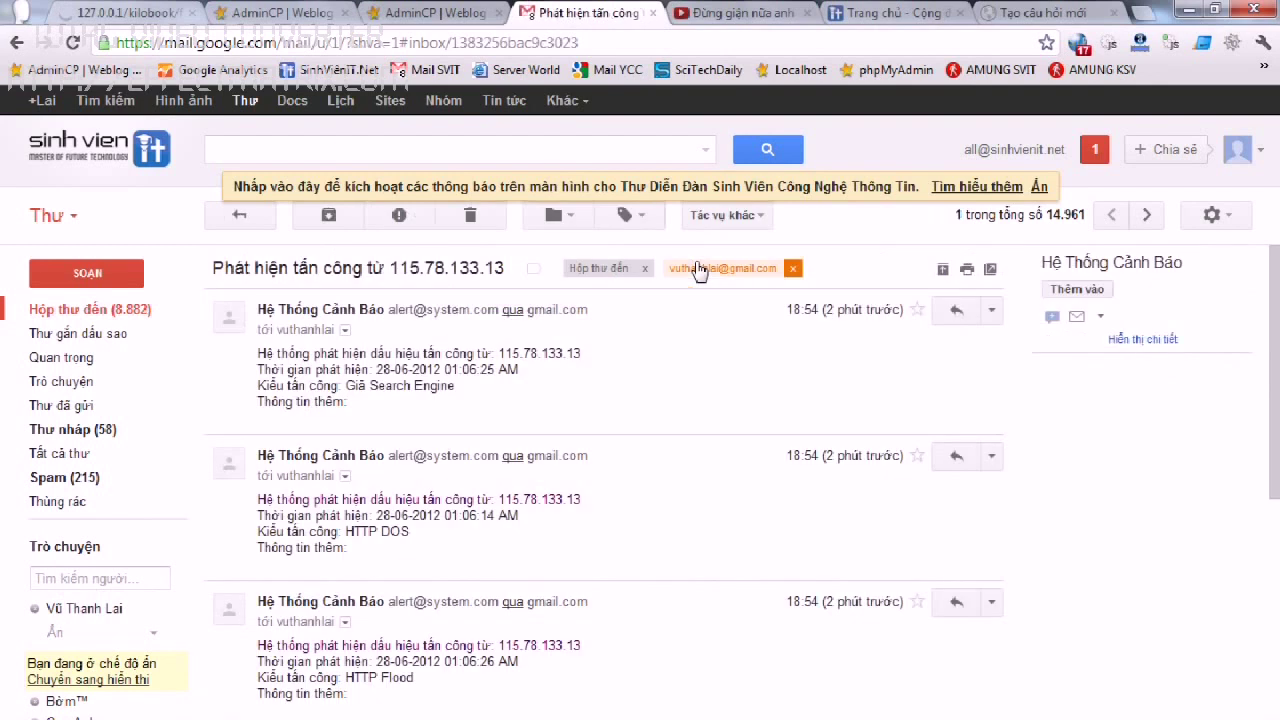
{"action": "left_click_drag", "start_coordinate": [265, 353], "coordinate": [486, 397]}
{"action": "scroll", "coordinate": [487, 400], "scroll_direction": "down", "scroll_amount": 3}
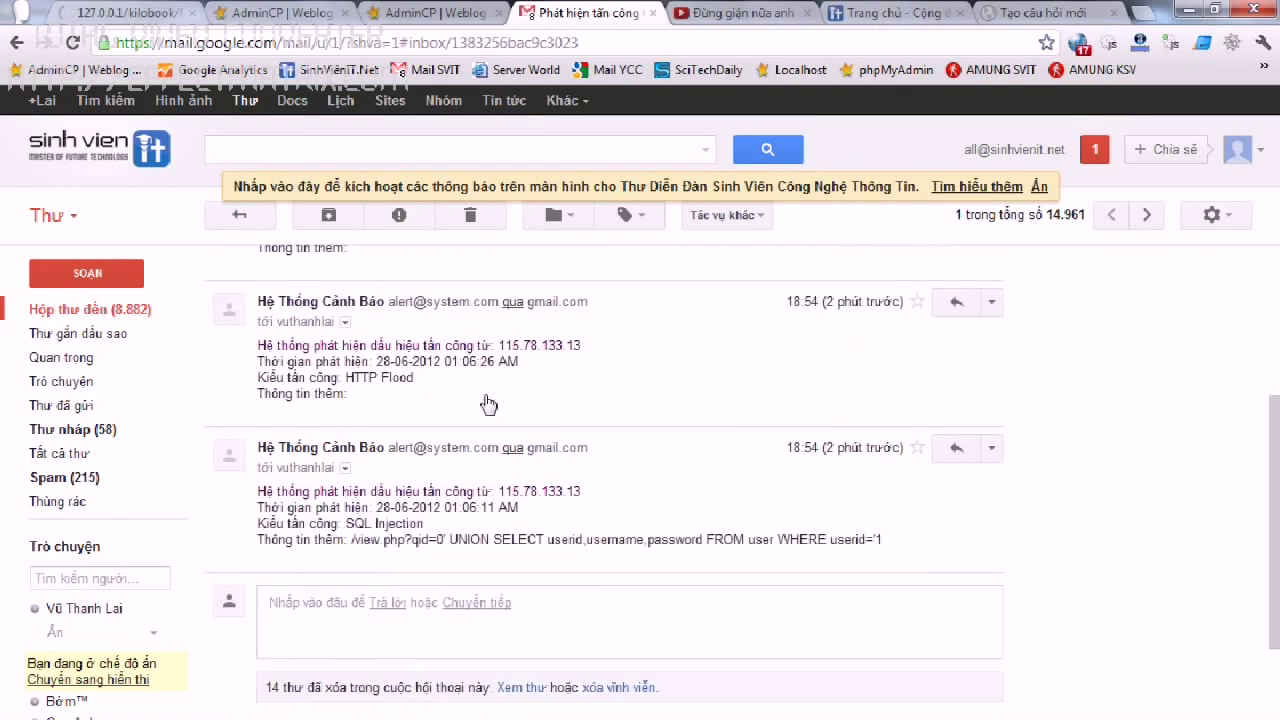
{"action": "left_click_drag", "start_coordinate": [919, 542], "coordinate": [377, 522]}
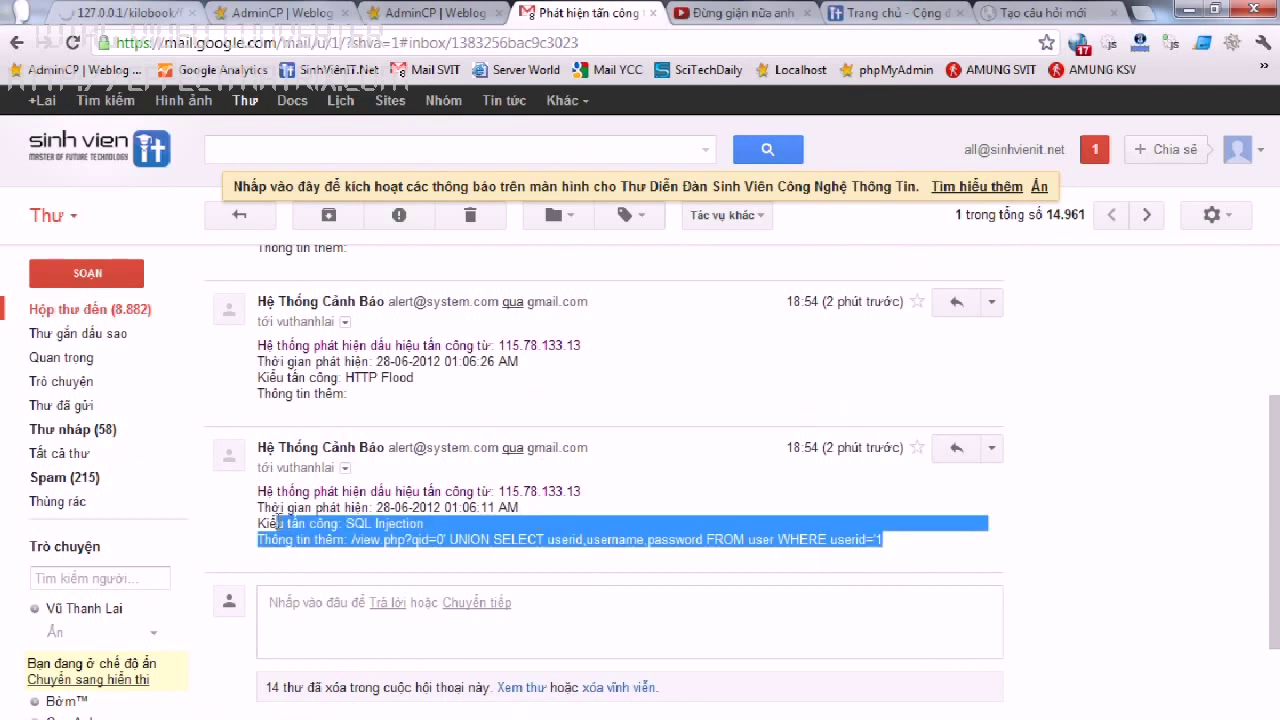
{"action": "scroll", "coordinate": [457, 470], "scroll_direction": "up", "scroll_amount": 3}
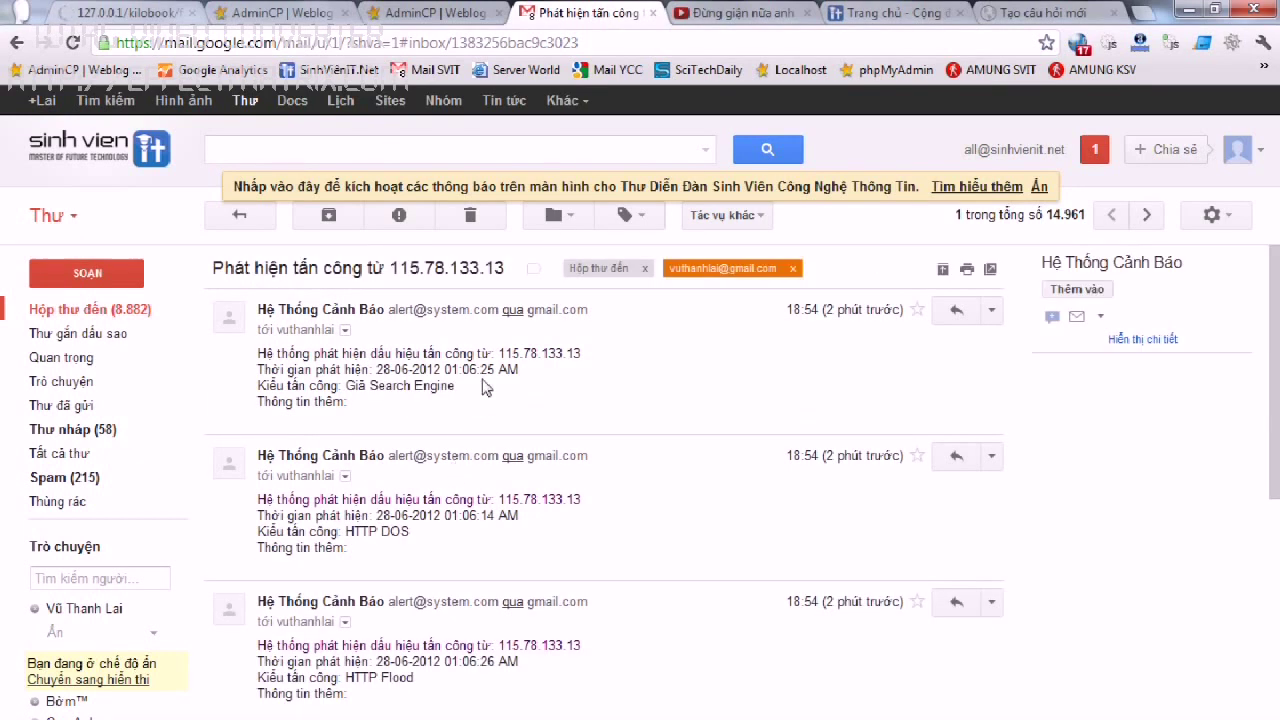
{"action": "left_click", "coordinate": [114, 318]}
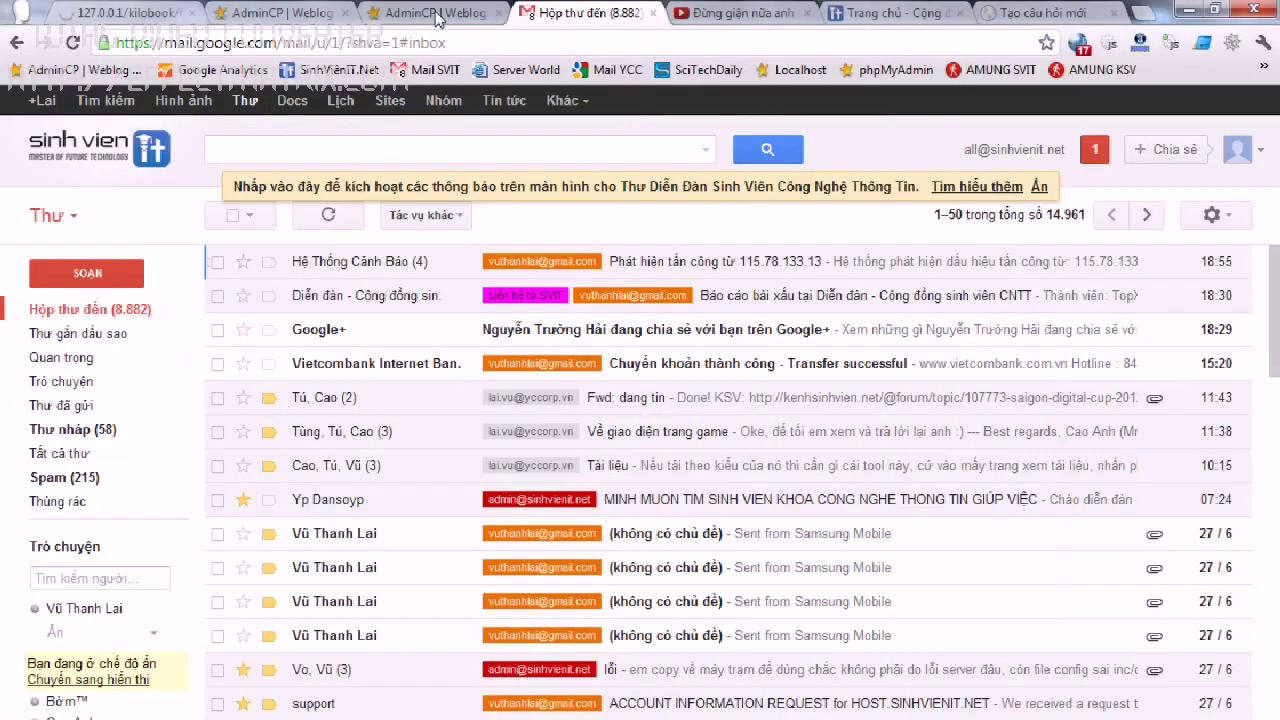
{"action": "left_click", "coordinate": [437, 12]}
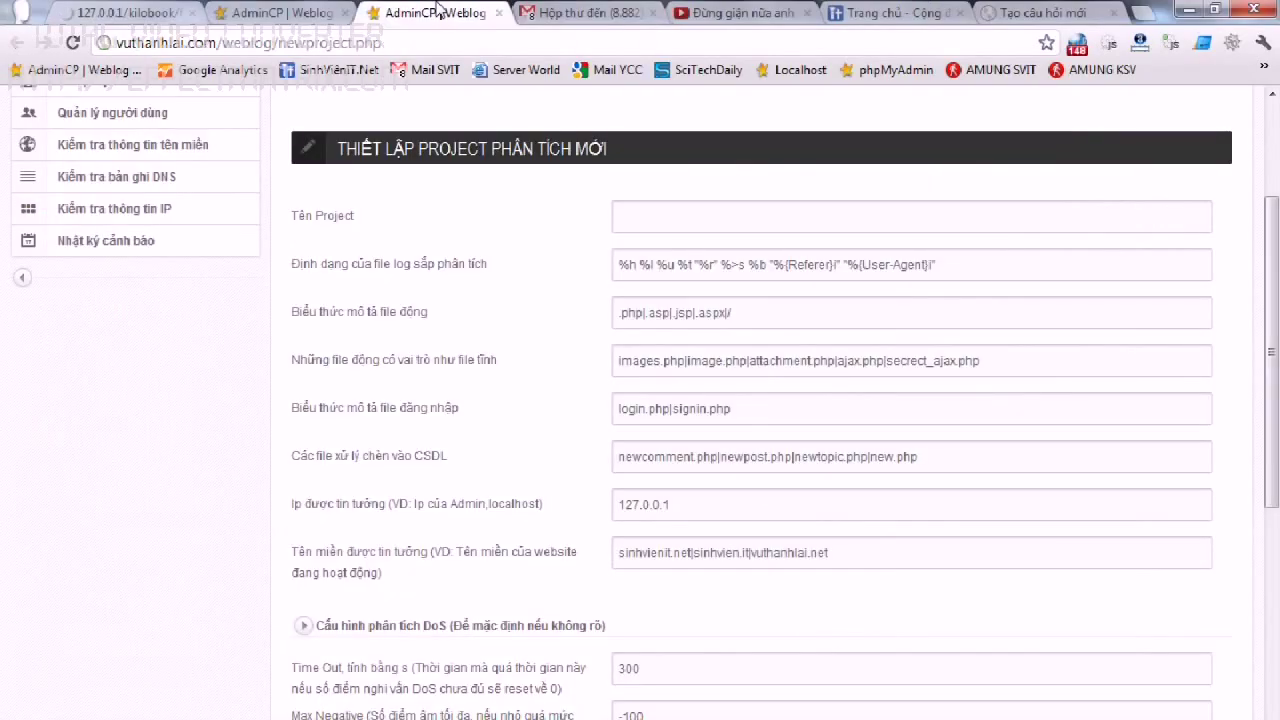
Open the THIẾT LẬP XỬ LÝ settings tab and select all the IP-handling code.
{"action": "scroll", "coordinate": [680, 347], "scroll_direction": "up", "scroll_amount": 3}
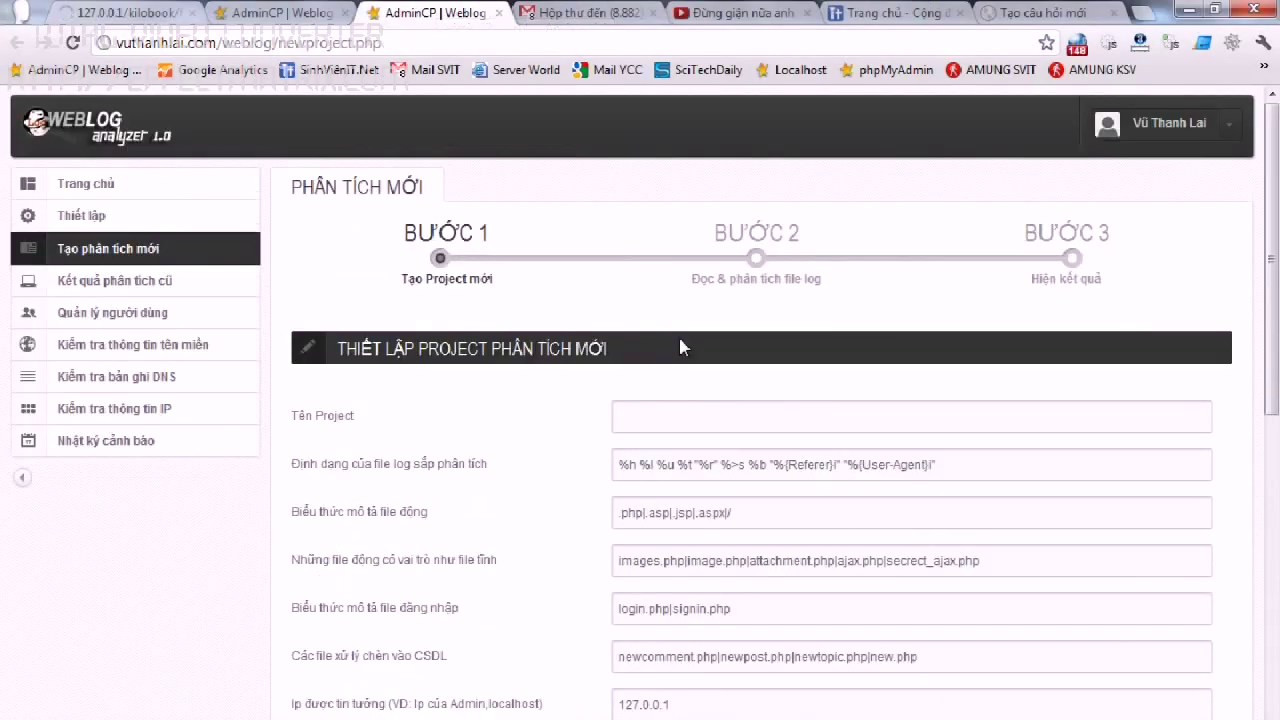
{"action": "left_click", "coordinate": [116, 218]}
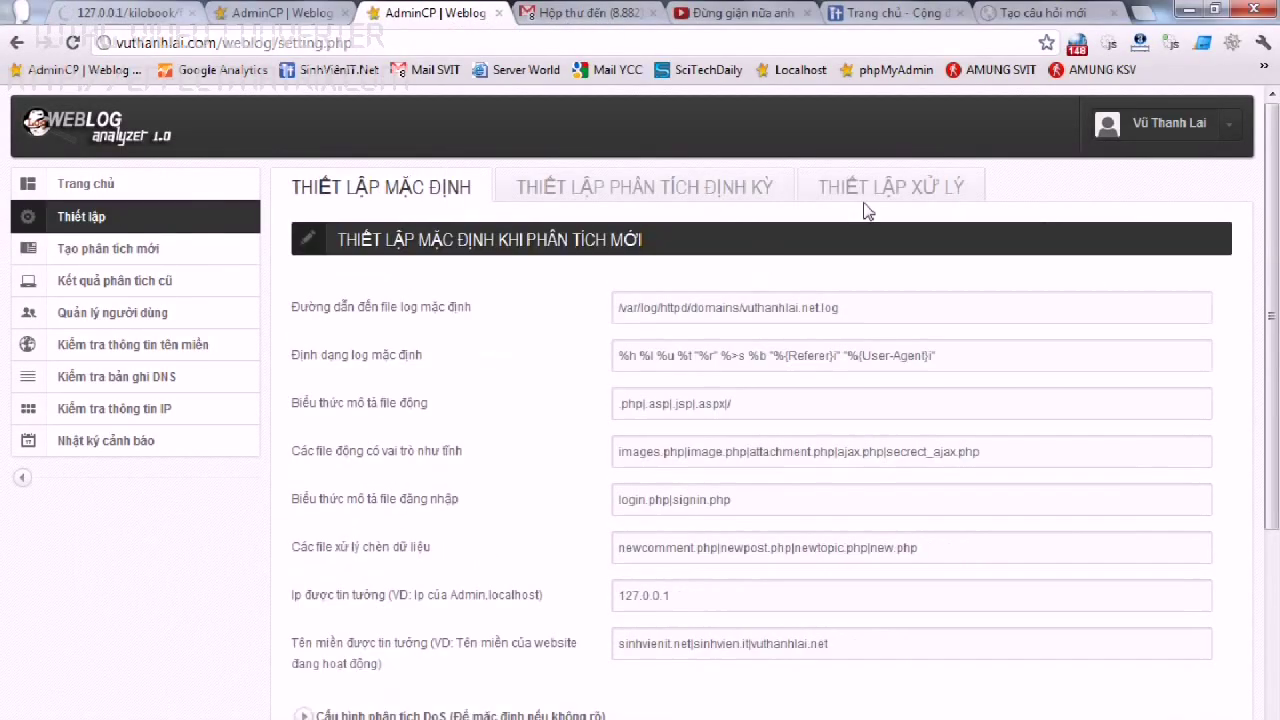
{"action": "left_click", "coordinate": [878, 196]}
{"action": "scroll", "coordinate": [527, 380], "scroll_direction": "down", "scroll_amount": 3}
{"action": "left_click", "coordinate": [688, 432]}
{"action": "key", "text": "ctrl+a"}
{"action": "left_click", "coordinate": [508, 400]}
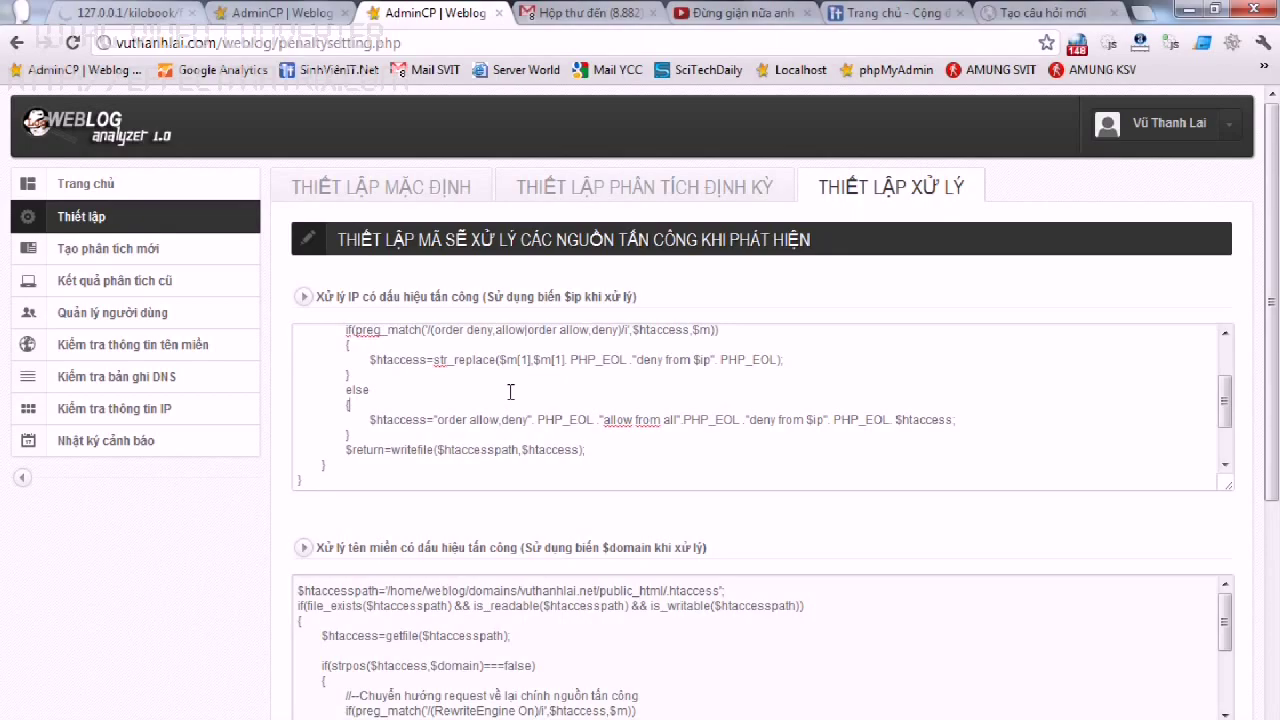
{"action": "key", "text": "alt+Tab"}
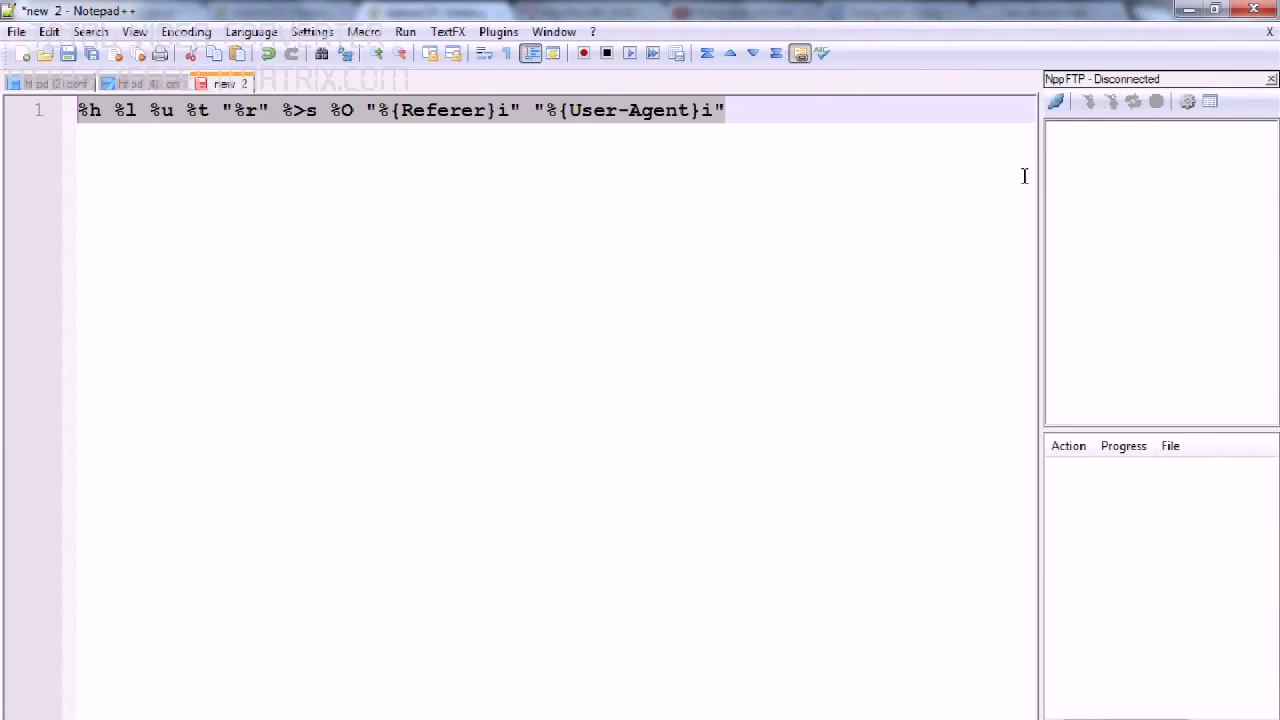
Connect NppFTP and open vuthanhlai.net's public_html/.htaccess showing 115.78.133.13 denied.
{"action": "left_click", "coordinate": [1055, 102]}
{"action": "left_click", "coordinate": [1095, 258]}
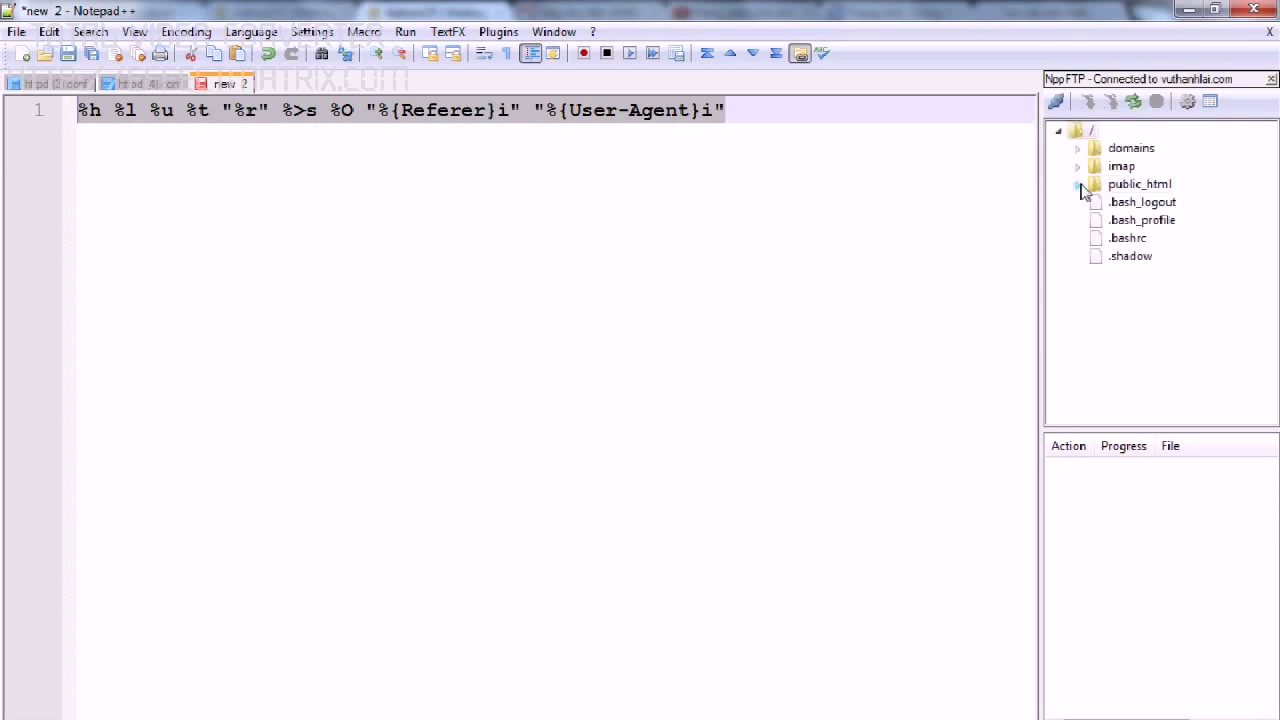
{"action": "left_click", "coordinate": [1078, 149]}
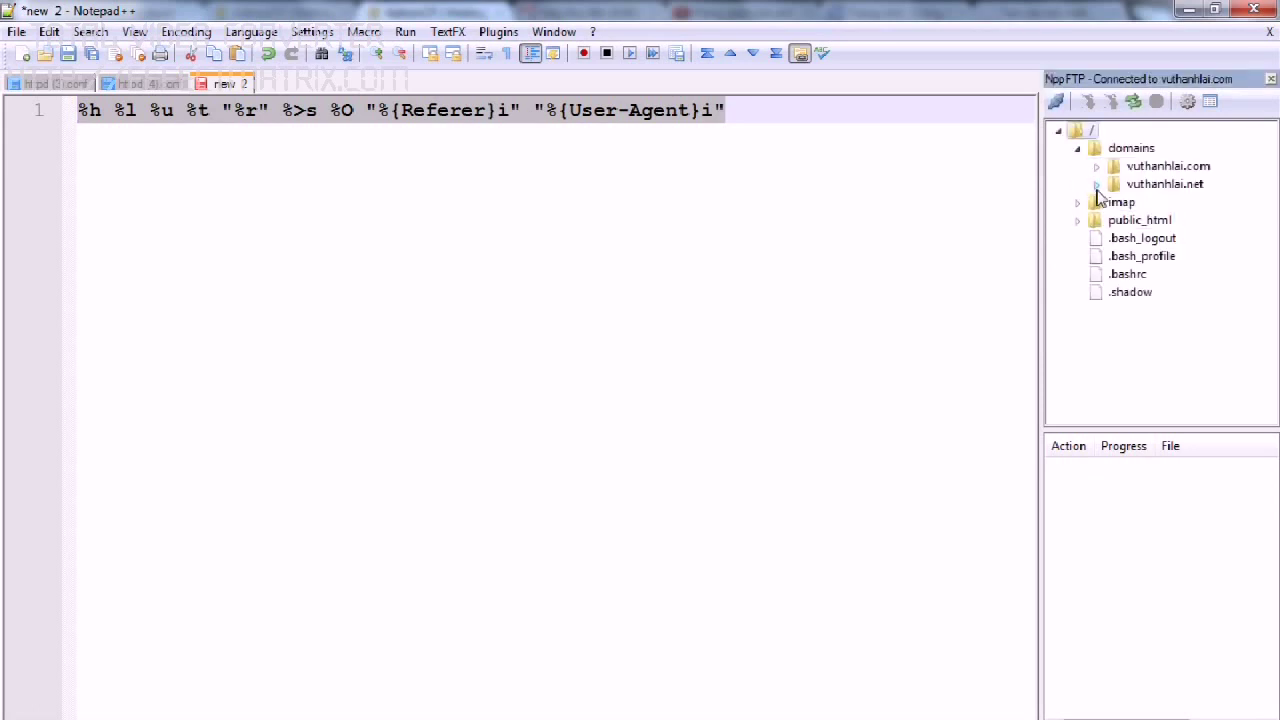
{"action": "left_click", "coordinate": [1097, 185]}
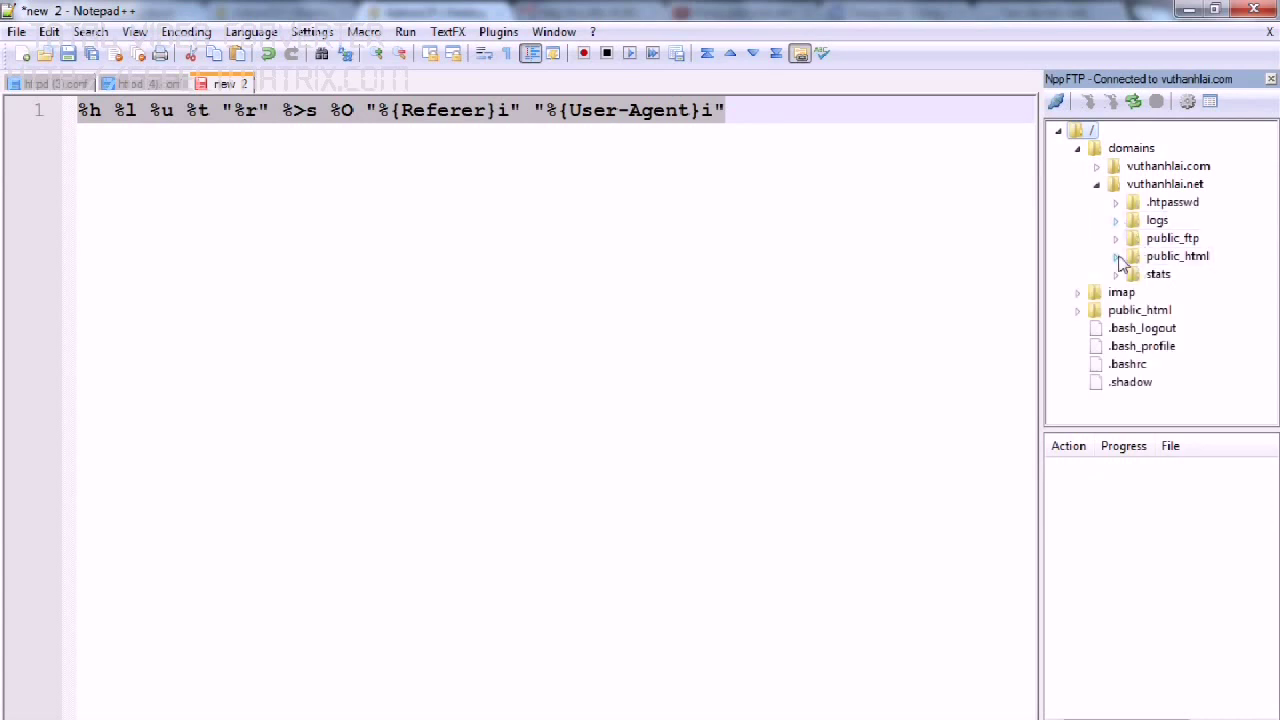
{"action": "left_click", "coordinate": [1117, 258]}
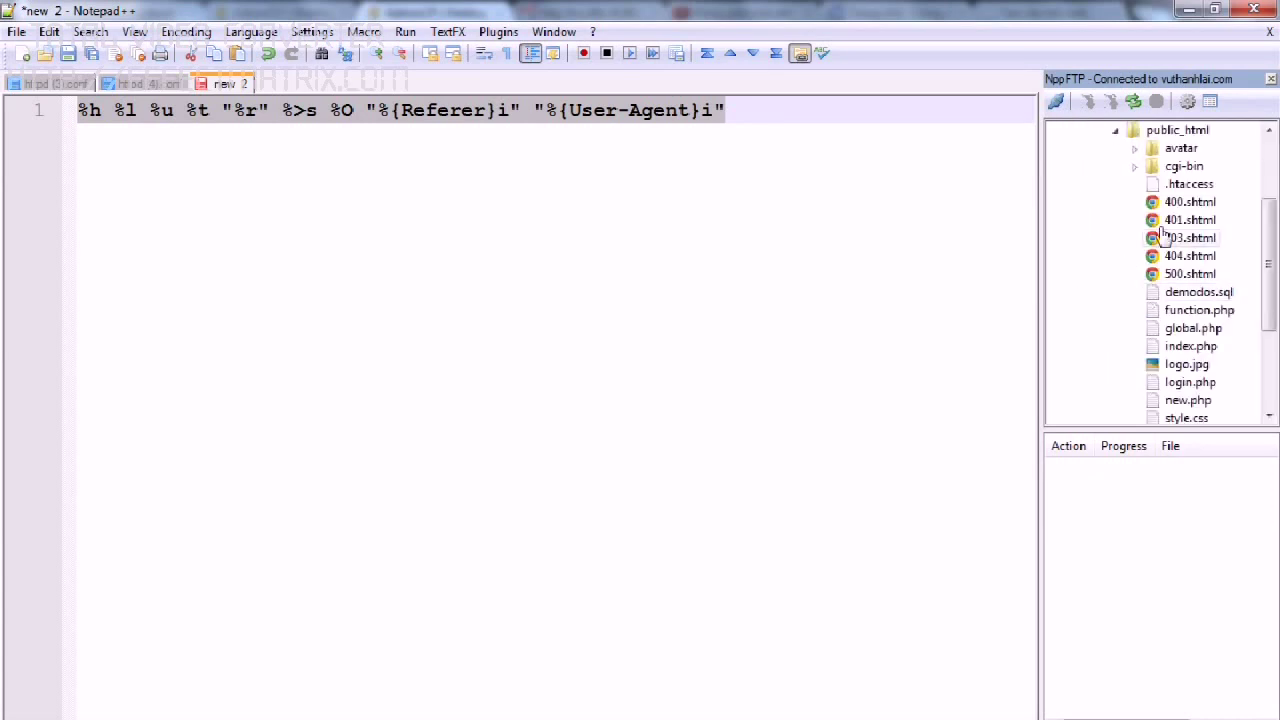
{"action": "double_click", "coordinate": [1171, 188]}
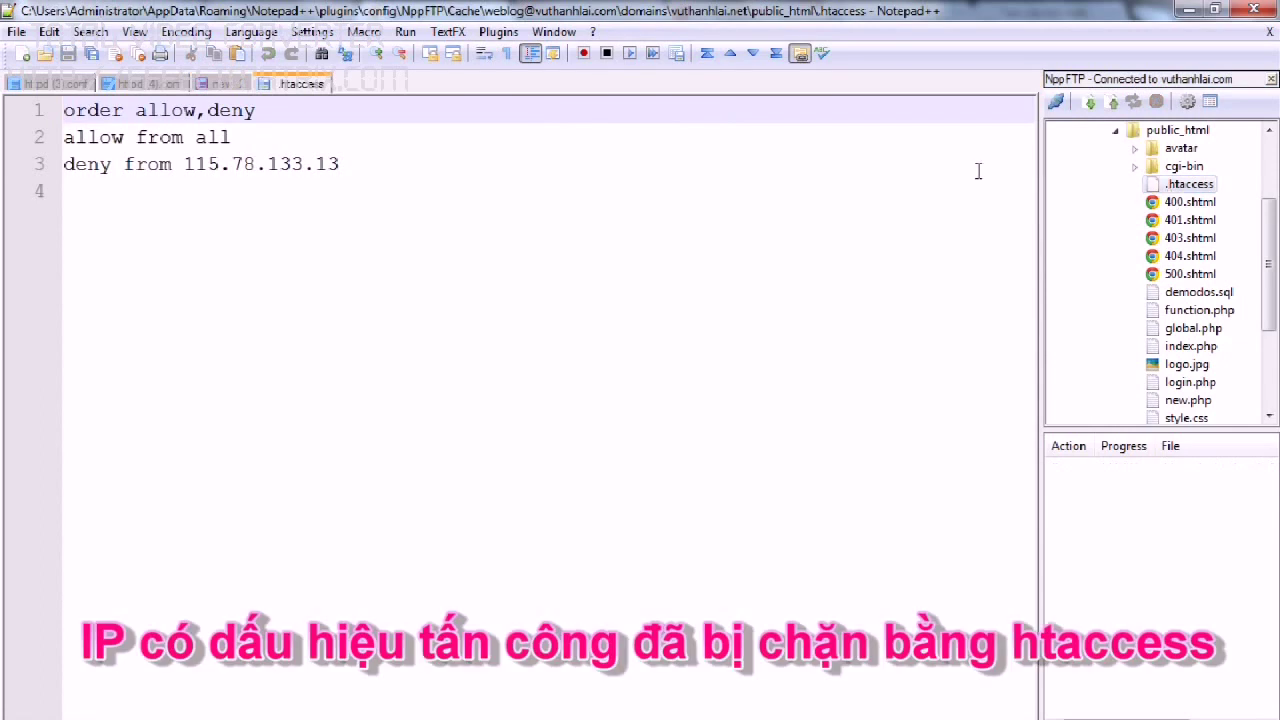
{"action": "key", "text": "ctrl+a"}
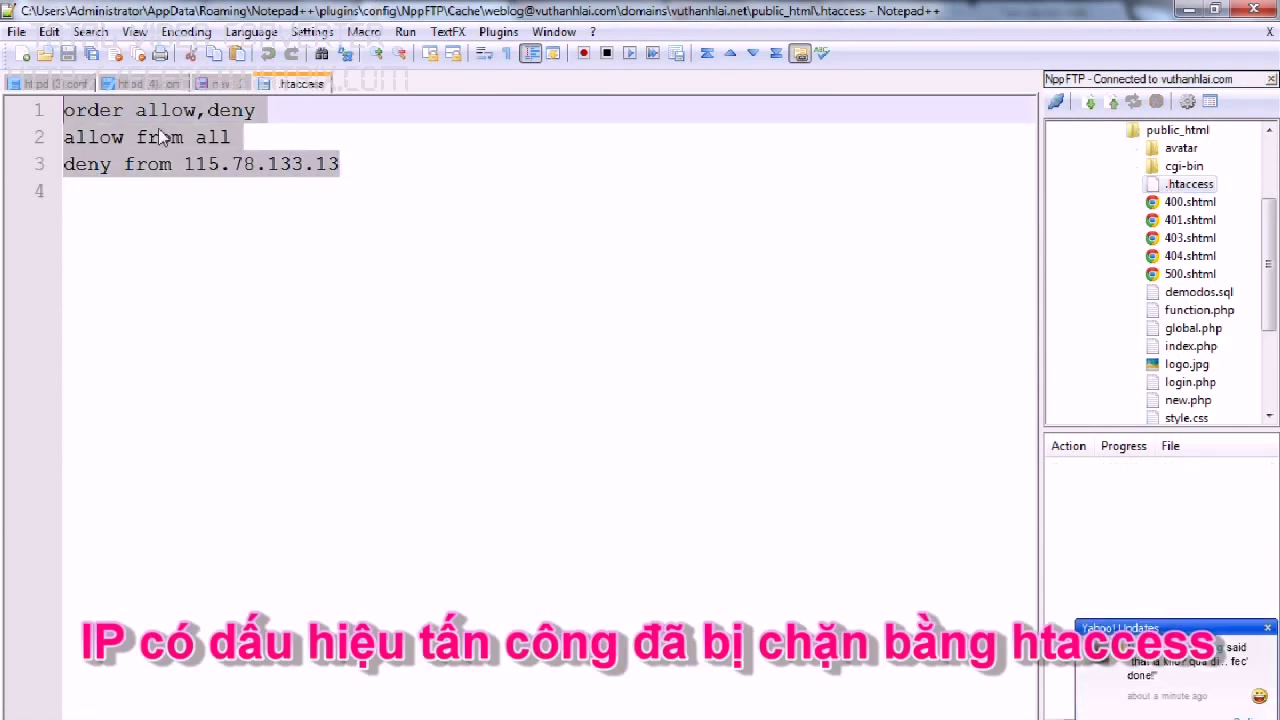
{"action": "left_click", "coordinate": [600, 712]}
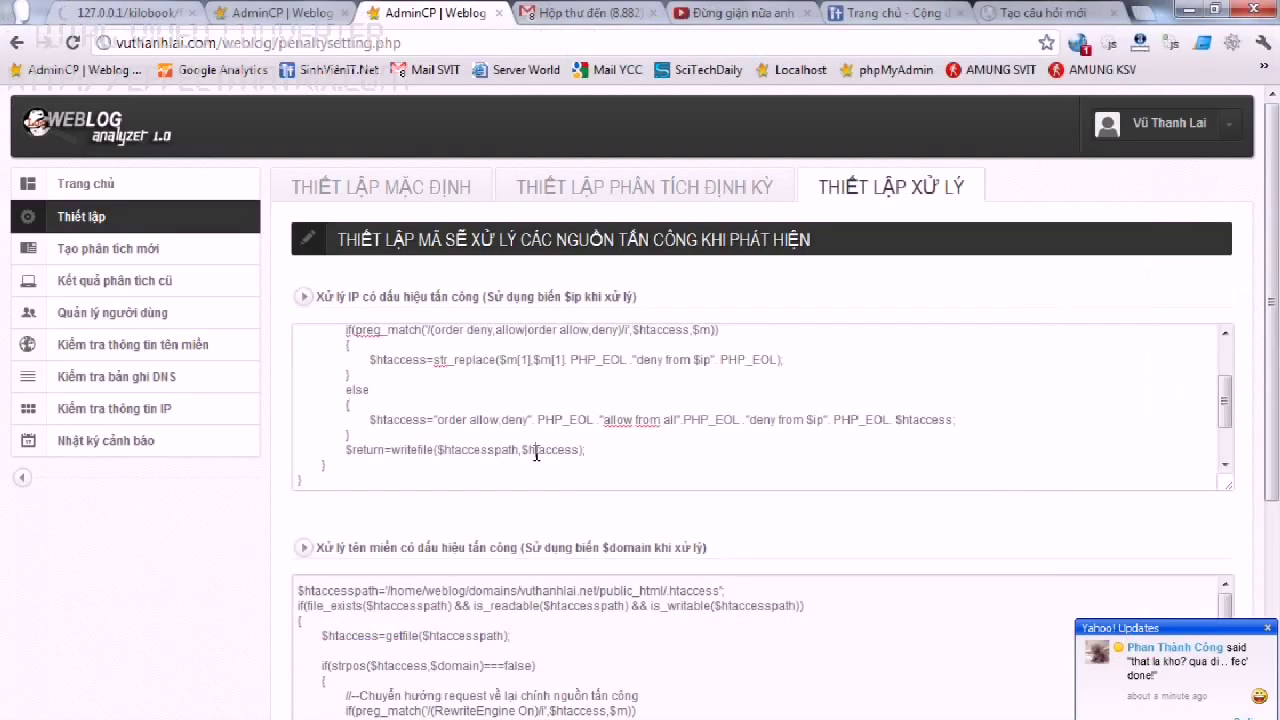
Append ', ngoai ra có thể chăn băng ip tables tùy ý thích' to the 'Chặn bằng Iptables' comment.
{"action": "scroll", "coordinate": [536, 454], "scroll_direction": "down", "scroll_amount": 2}
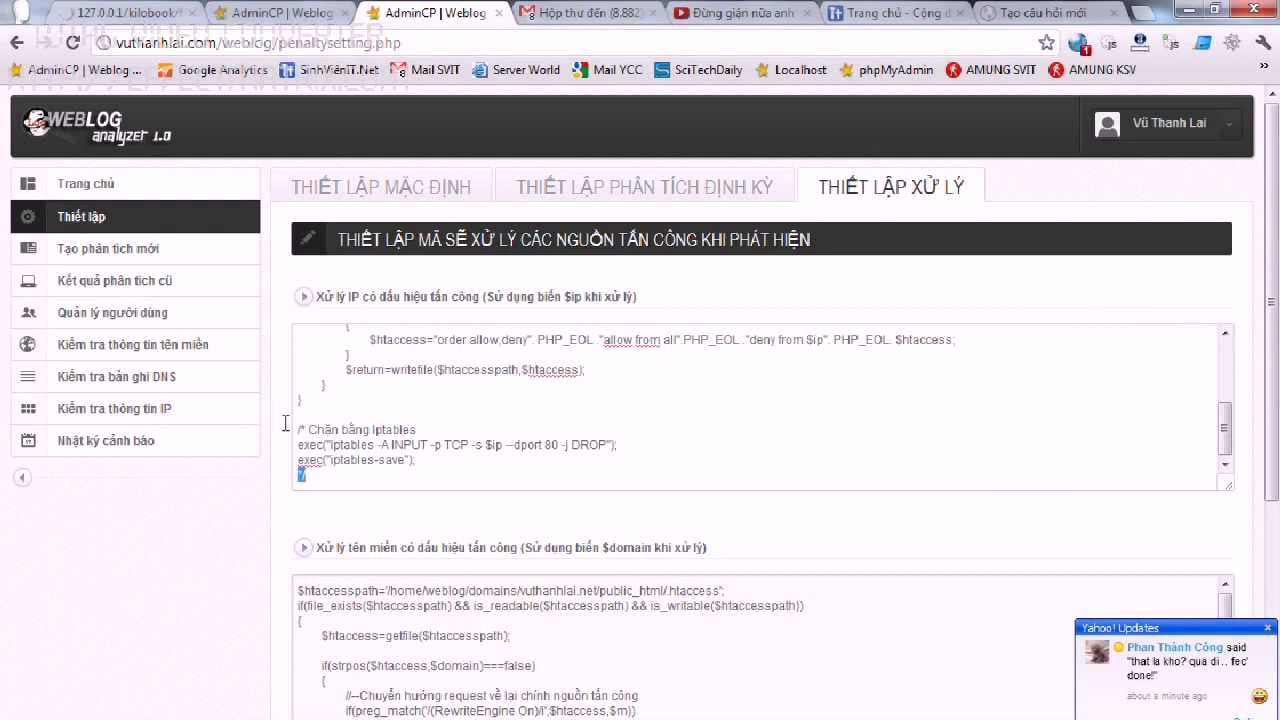
{"action": "left_click", "coordinate": [375, 449]}
{"action": "left_click", "coordinate": [419, 431]}
{"action": "type", "text": ", ngoai ra có"}
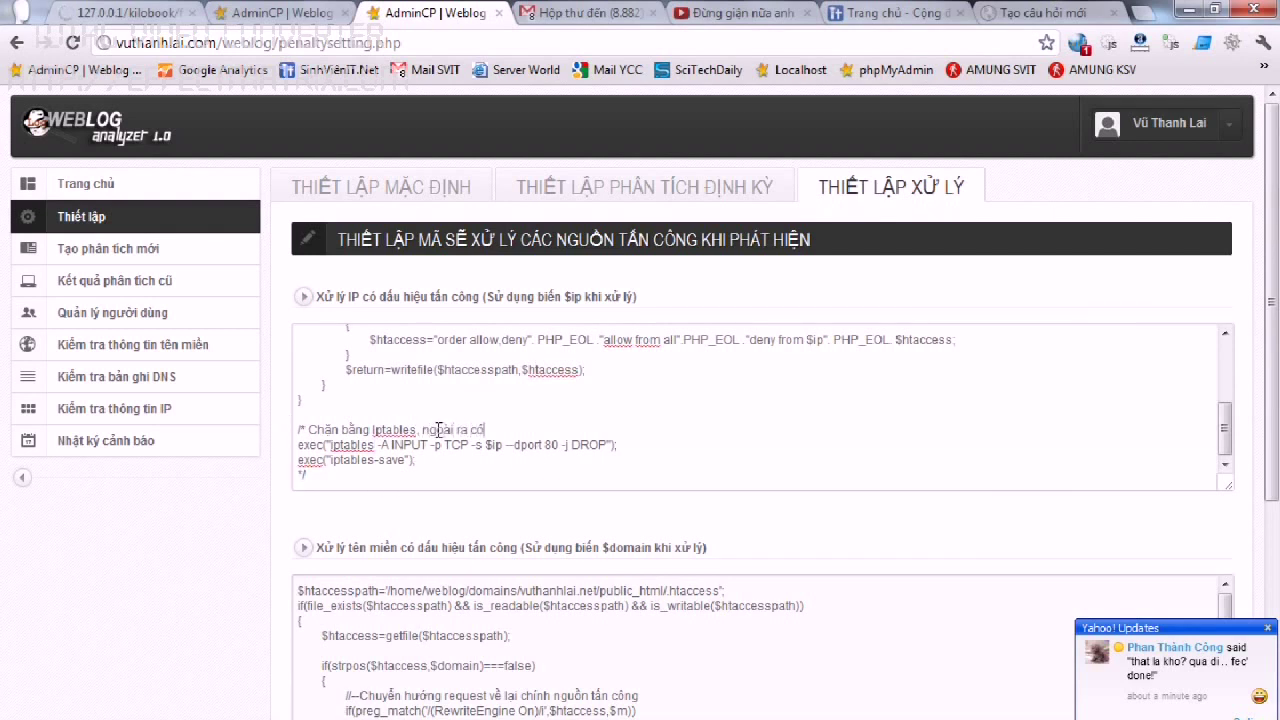
{"action": "type", "text": " thể chăn băng ip tables tùy ý thích"}
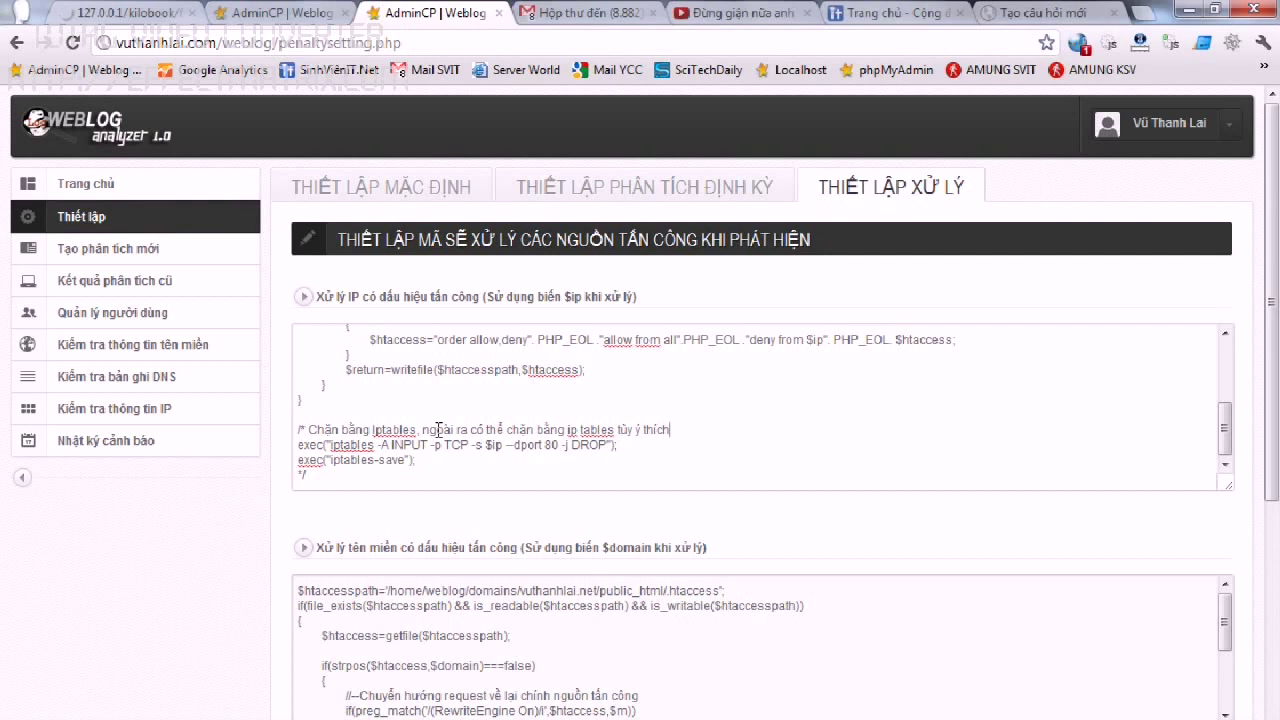
Review the sent-alerts log of HTTP DOS warnings from 115.78.133.13, noting the first alert's date, recipient and type.
{"action": "left_click", "coordinate": [137, 452]}
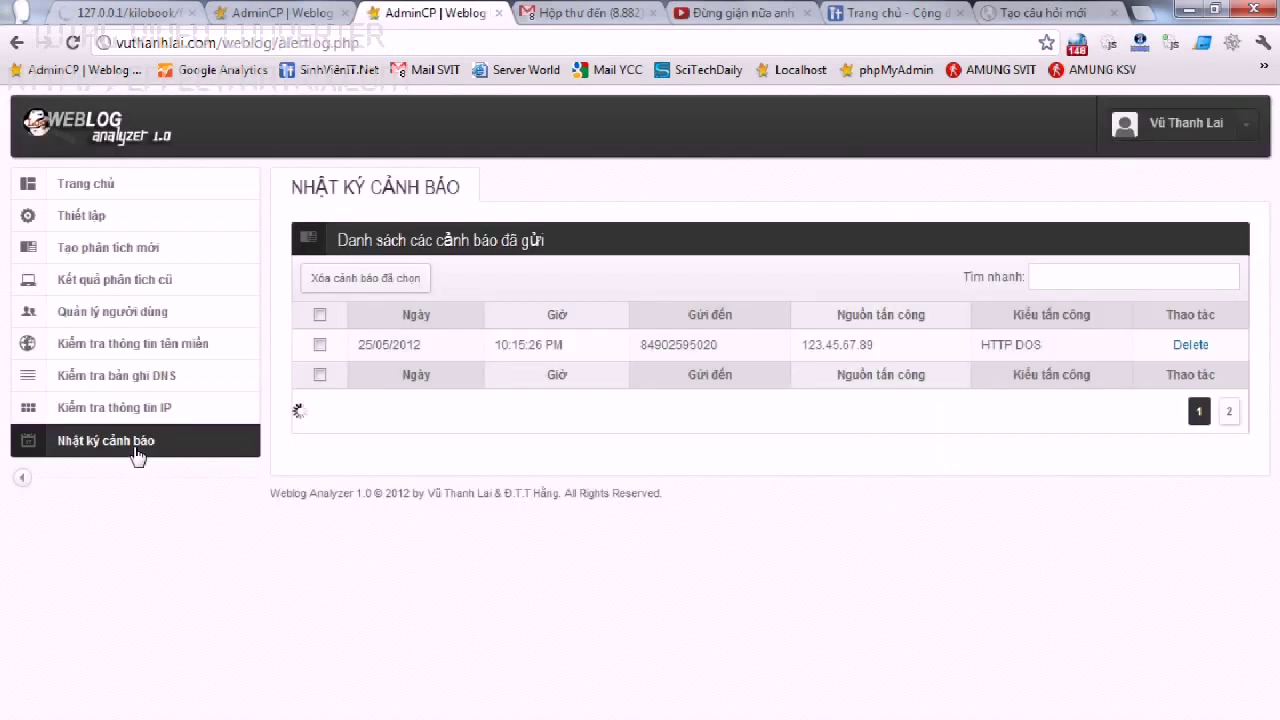
{"action": "left_click_drag", "start_coordinate": [355, 344], "coordinate": [428, 345]}
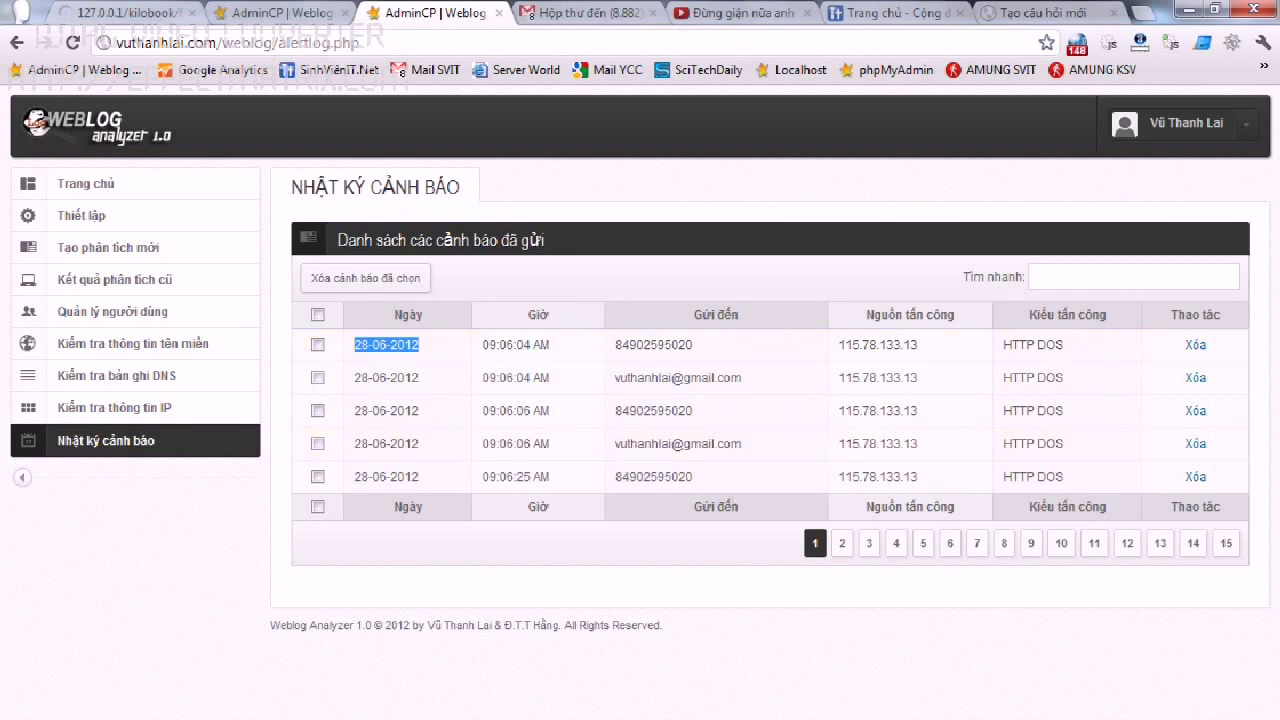
{"action": "left_click", "coordinate": [486, 347]}
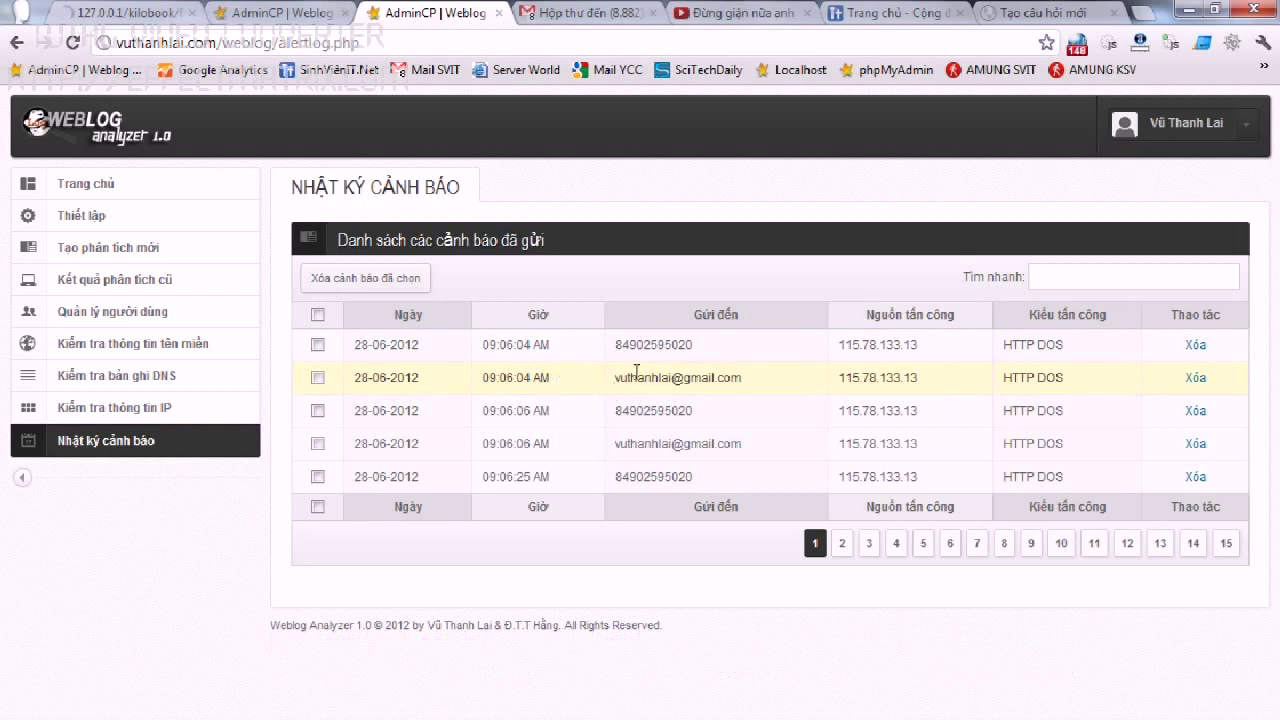
{"action": "left_click_drag", "start_coordinate": [1087, 347], "coordinate": [729, 363]}
{"action": "left_click", "coordinate": [727, 362]}
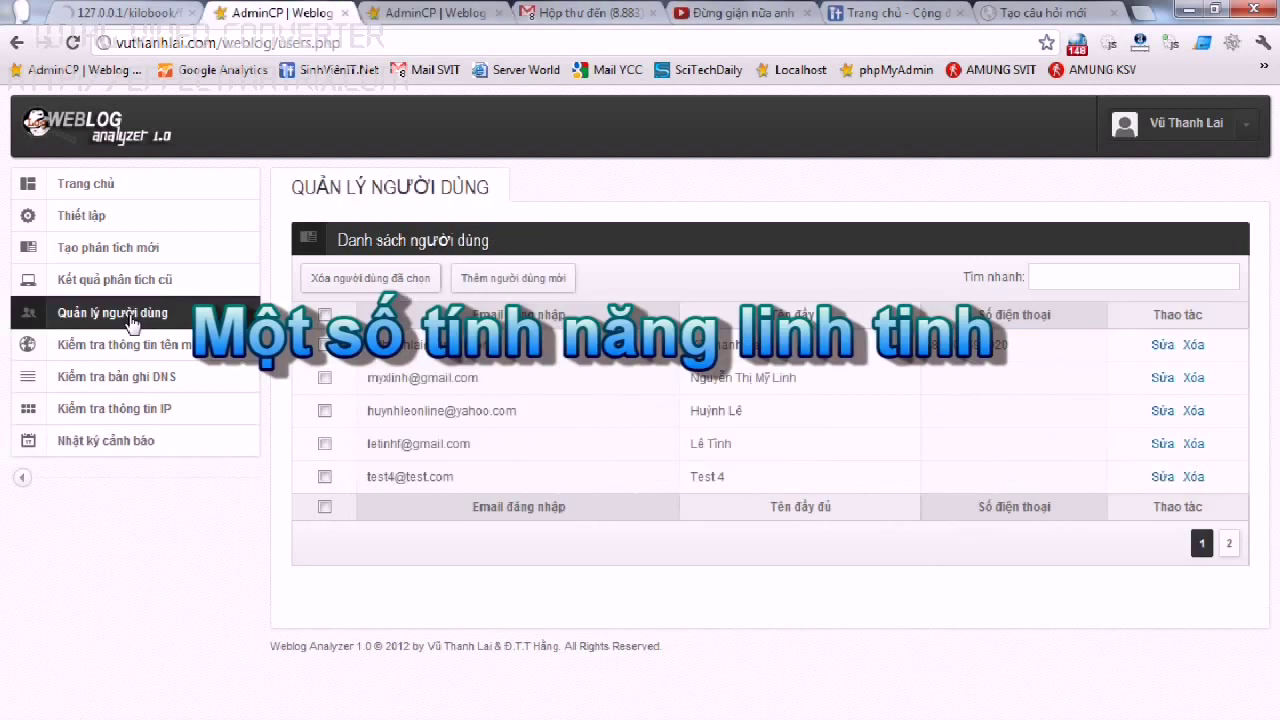
Create a test user account with a placeholder email, password and name.
{"action": "left_click", "coordinate": [494, 281]}
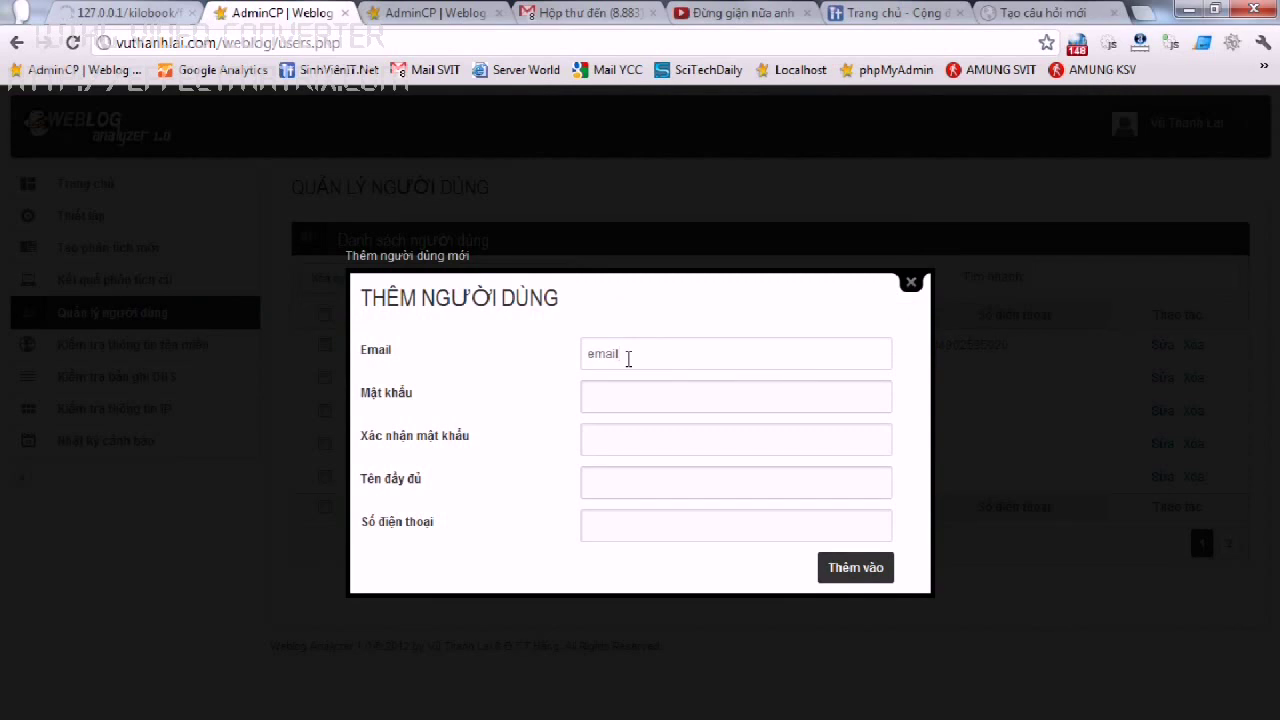
{"action": "type", "text": "@email.com"}
{"action": "key", "text": "Tab"}
{"action": "type", "text": "123tên"}
{"action": "key", "text": "Tab"}
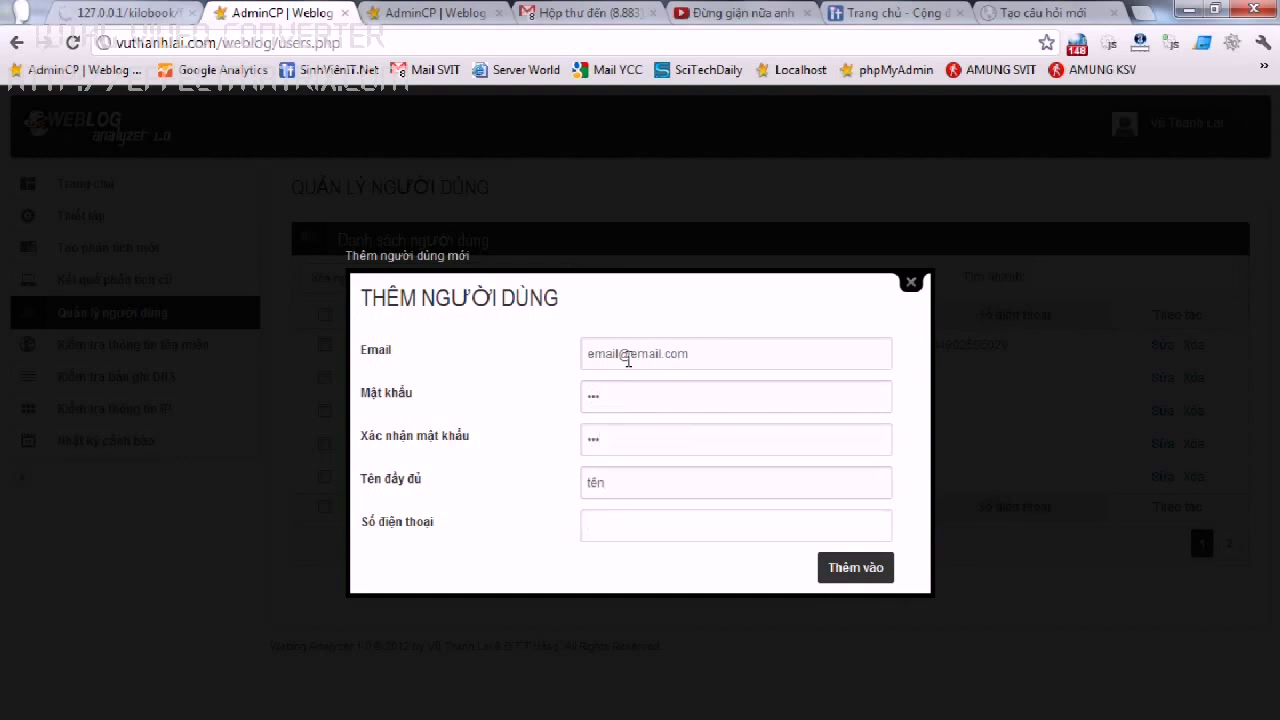
{"action": "key", "text": "Return"}
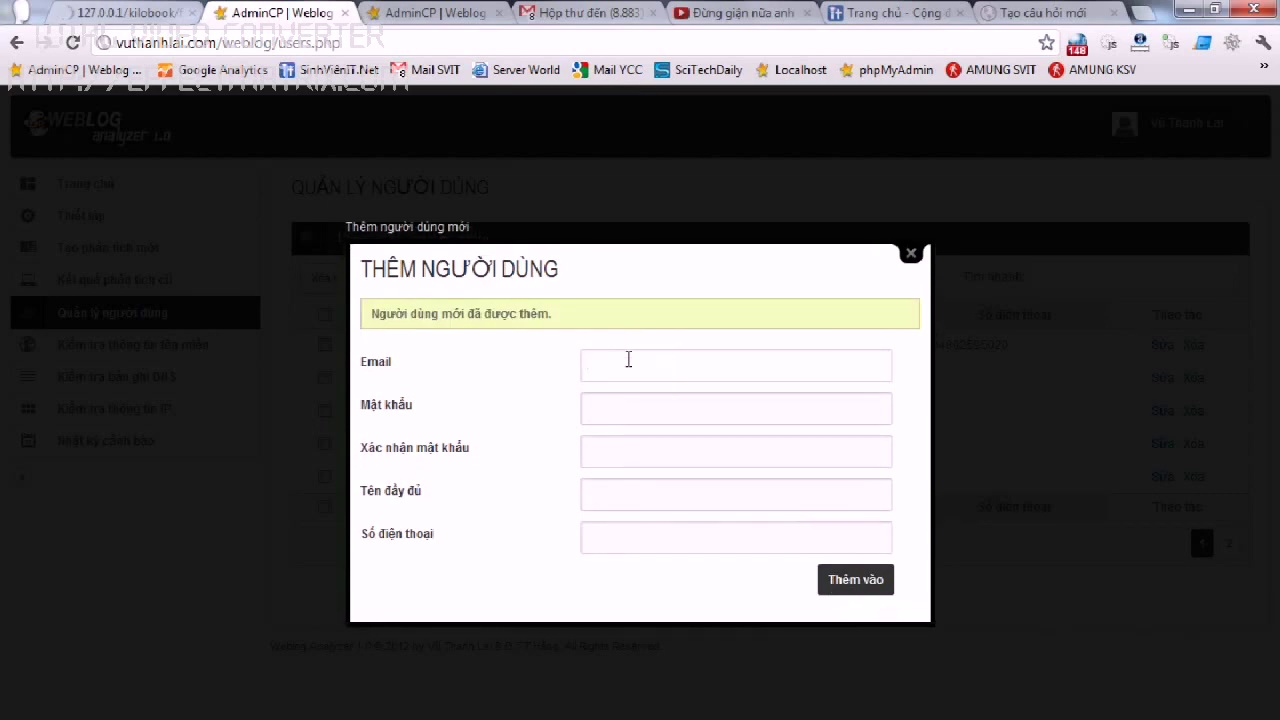
{"action": "left_click", "coordinate": [910, 258]}
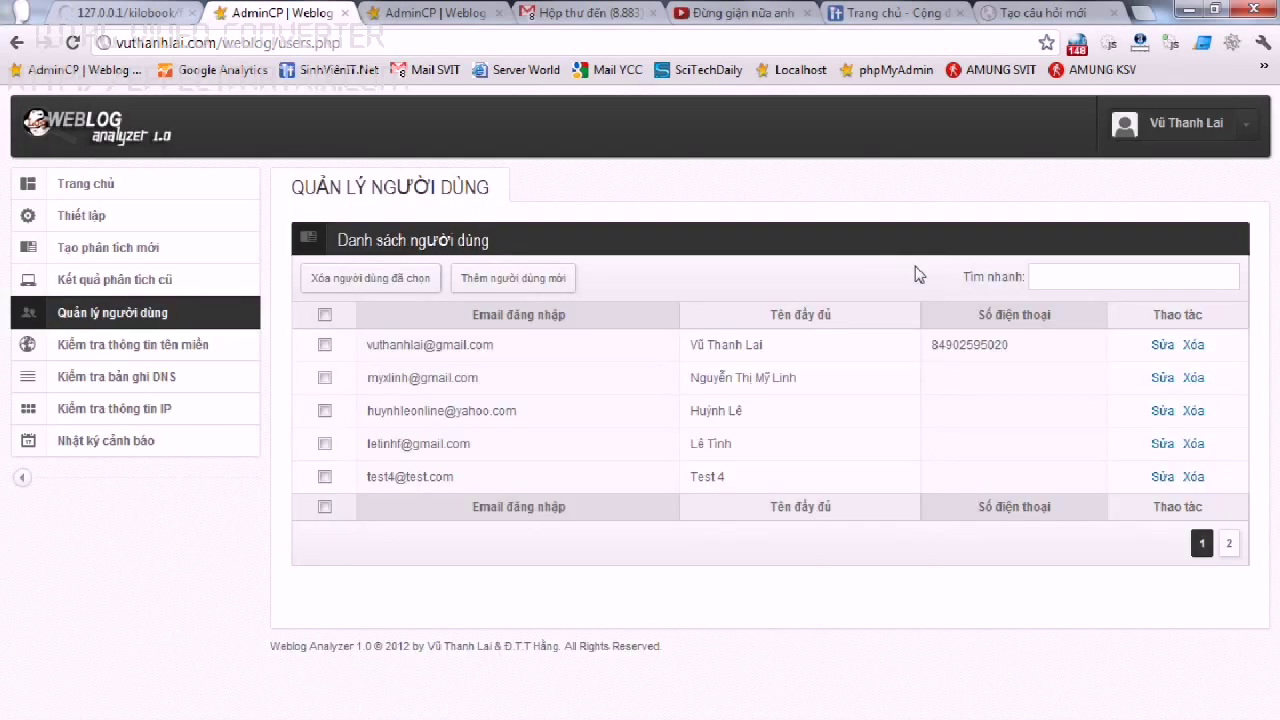
Page through the user list to page 3 to find the new account's email.
{"action": "left_click", "coordinate": [1229, 543]}
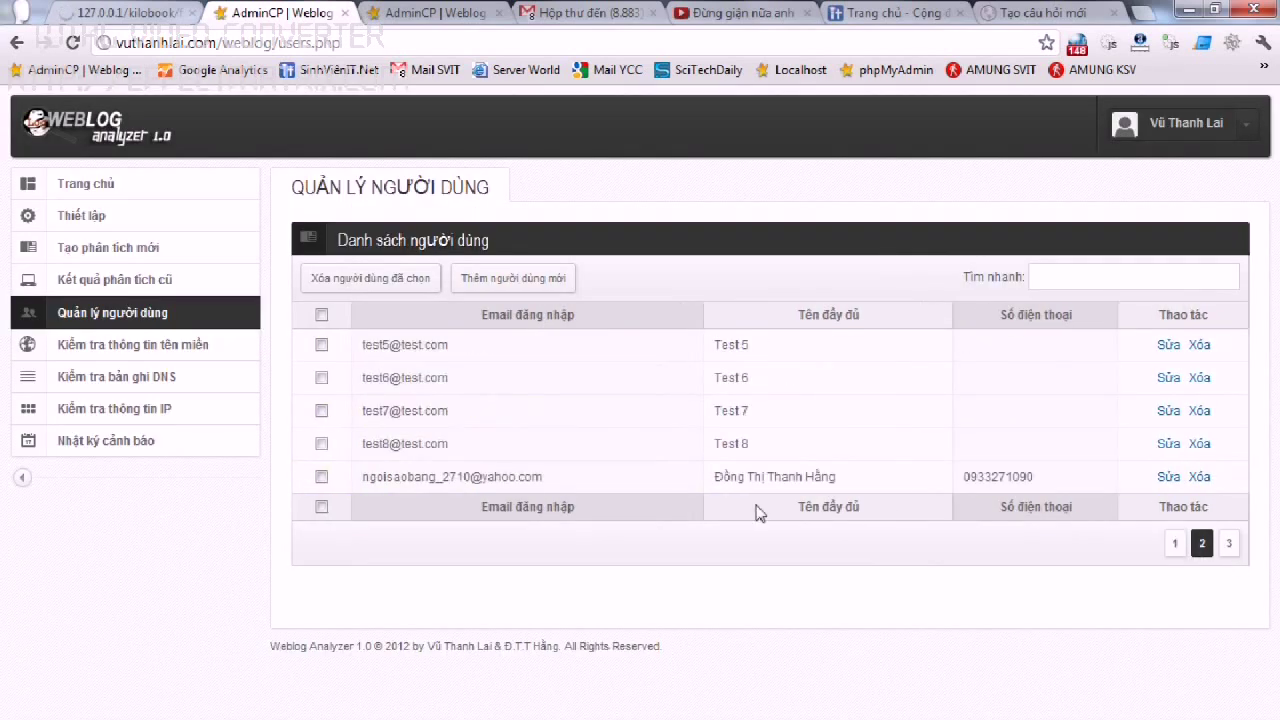
{"action": "left_click", "coordinate": [1229, 543]}
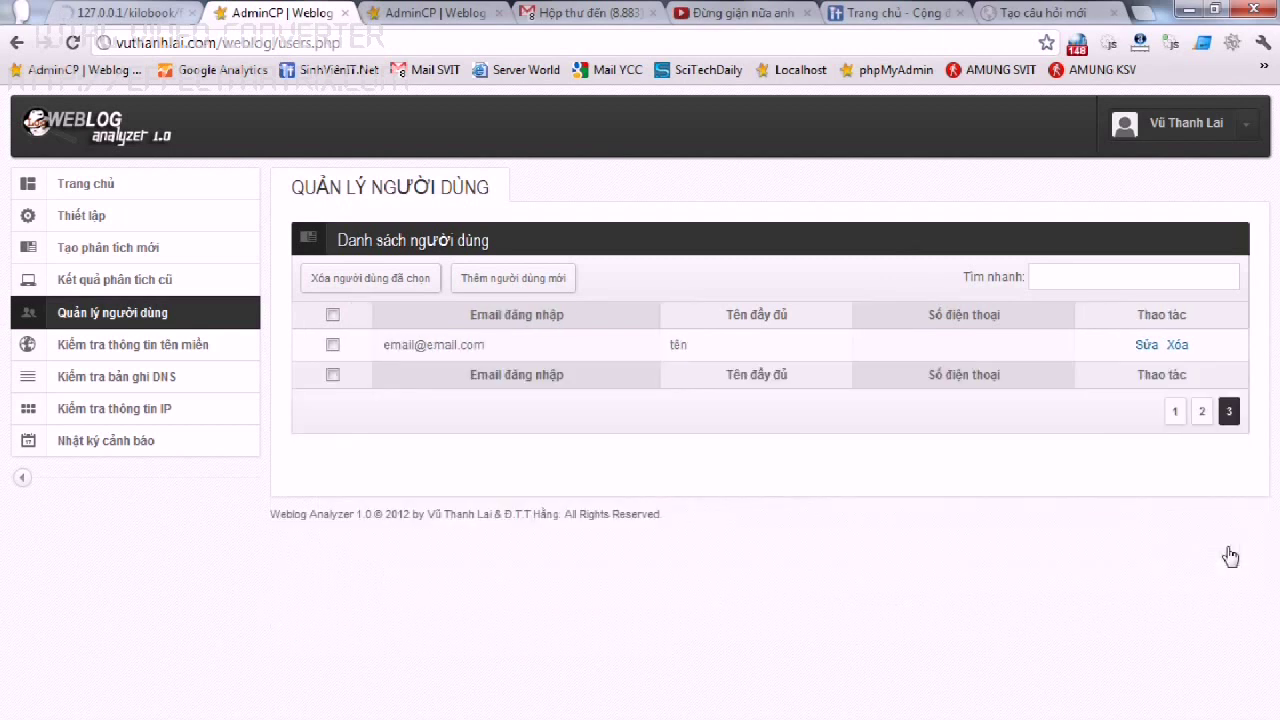
{"action": "left_click_drag", "start_coordinate": [484, 344], "coordinate": [408, 344]}
{"action": "left_click", "coordinate": [345, 350]}
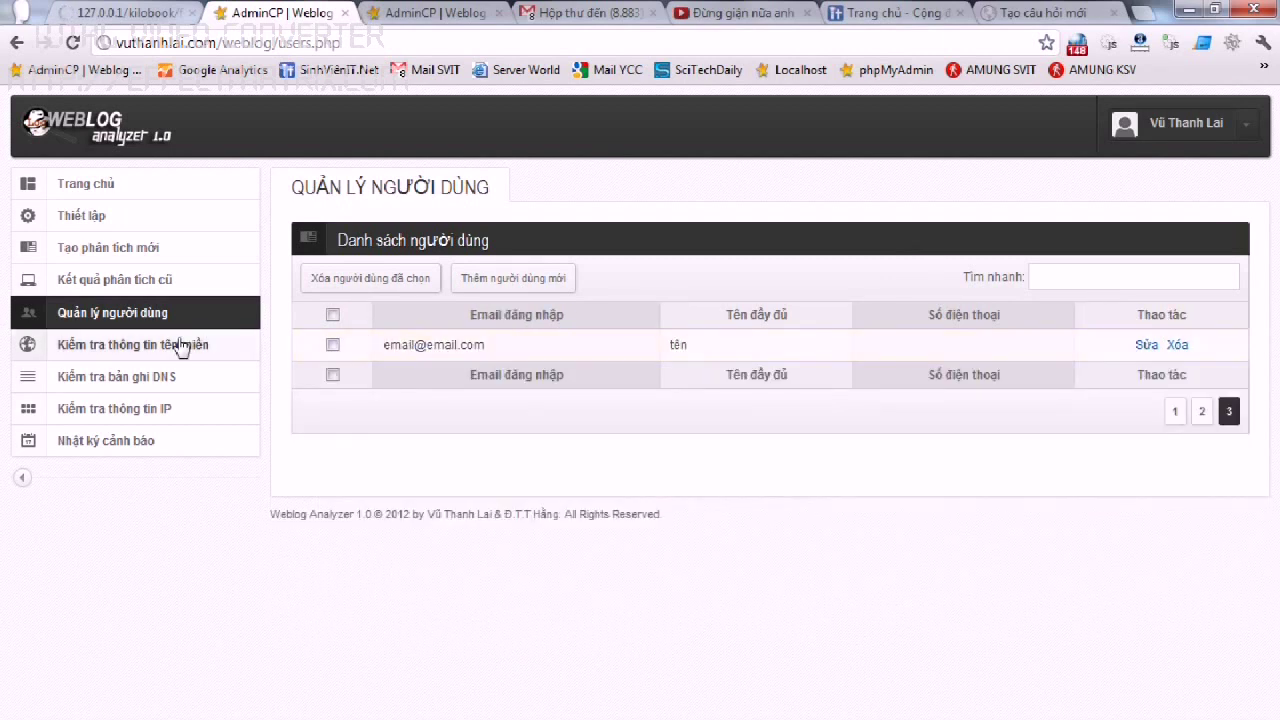
Run a WHOIS lookup for the domain tdt.edu.vn.
{"action": "left_click", "coordinate": [181, 346]}
{"action": "left_click", "coordinate": [698, 286]}
{"action": "type", "text": "tdt.edu"}
{"action": "key", "text": "Down"}
{"action": "key", "text": "Return"}
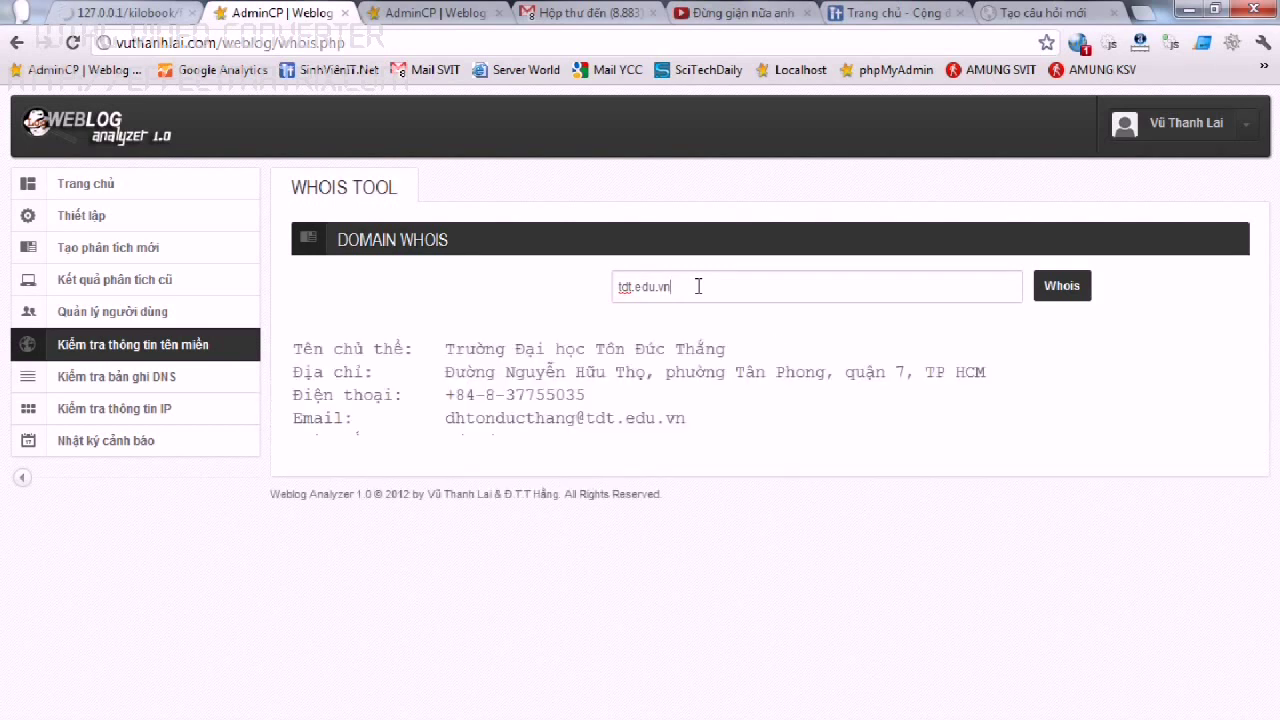
Run a DNS record lookup for tdt.edu.vn, then go to the default settings page.
{"action": "left_click_drag", "start_coordinate": [697, 286], "coordinate": [551, 294]}
{"action": "key", "text": "ctrl+c"}
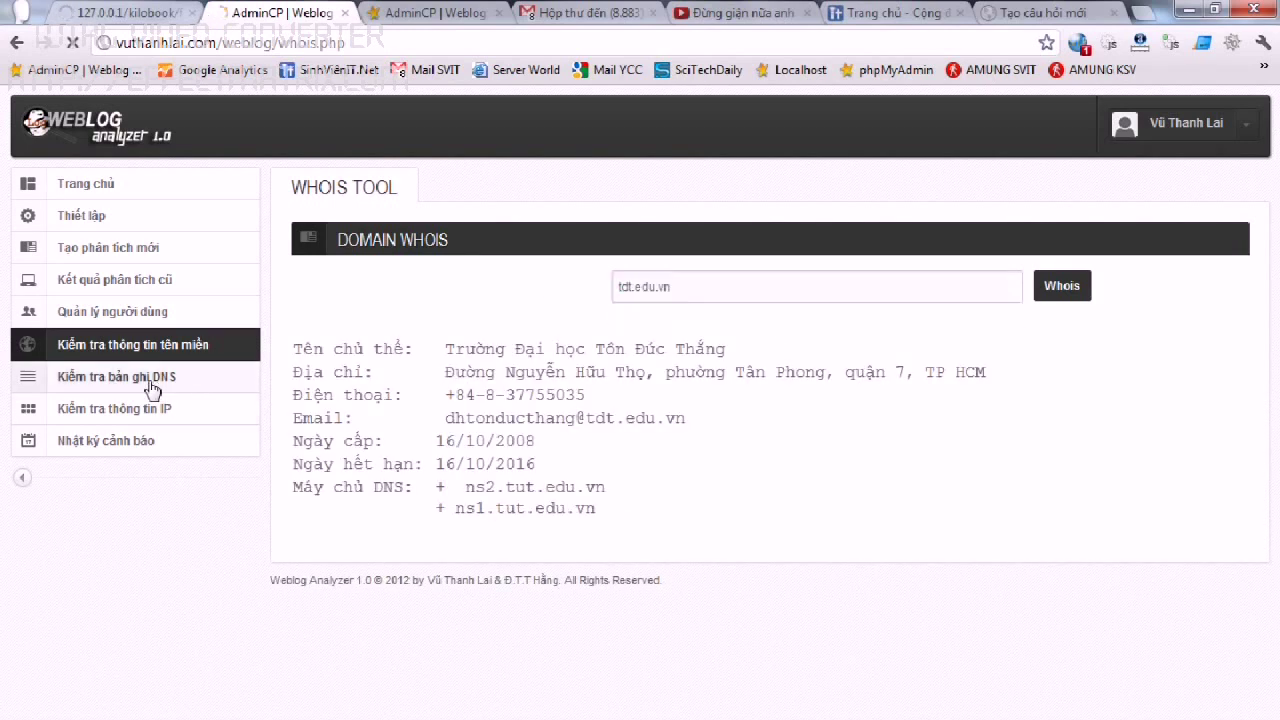
{"action": "left_click", "coordinate": [149, 378]}
{"action": "left_click", "coordinate": [714, 276]}
{"action": "key", "text": "ctrl+v"}
{"action": "key", "text": "Return"}
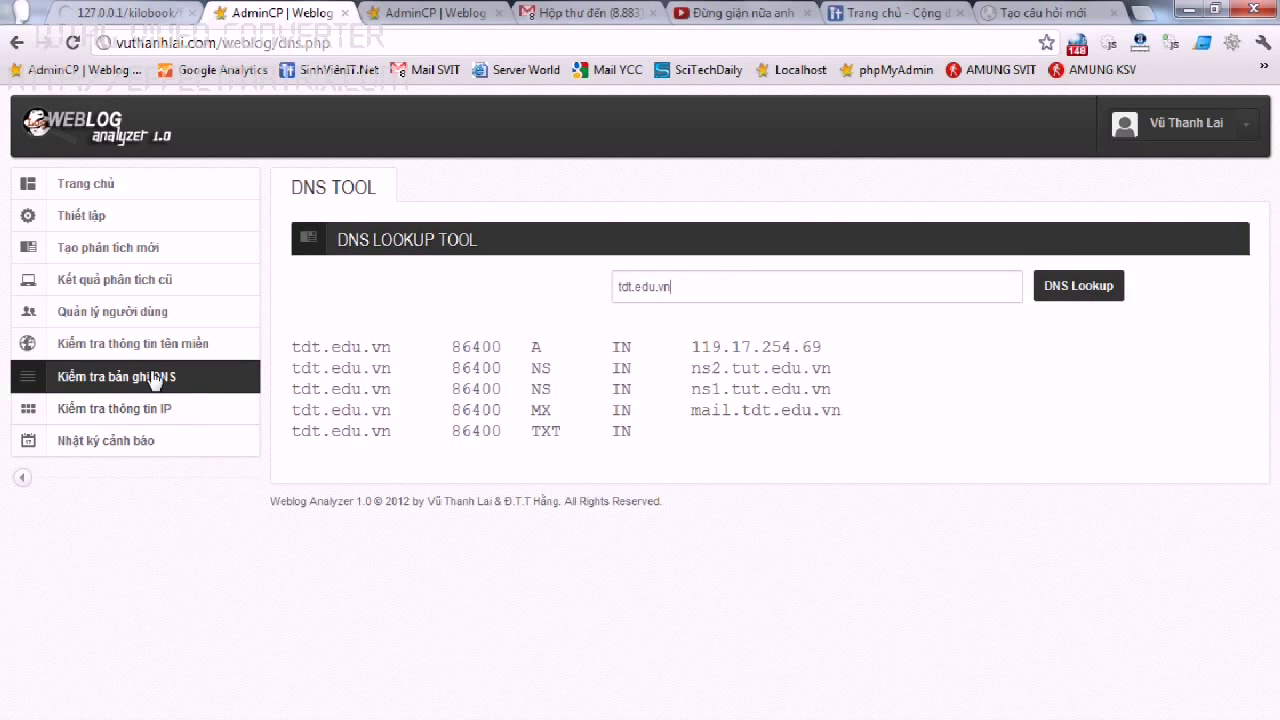
{"action": "left_click", "coordinate": [146, 219]}
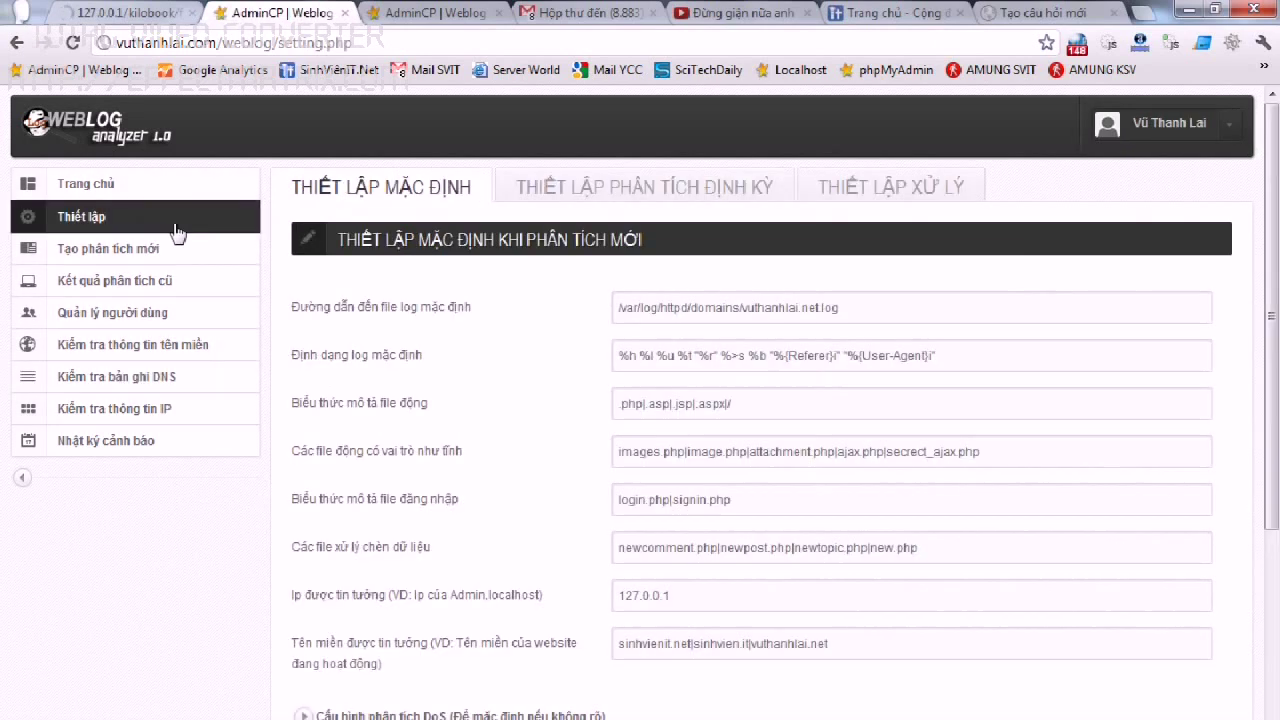